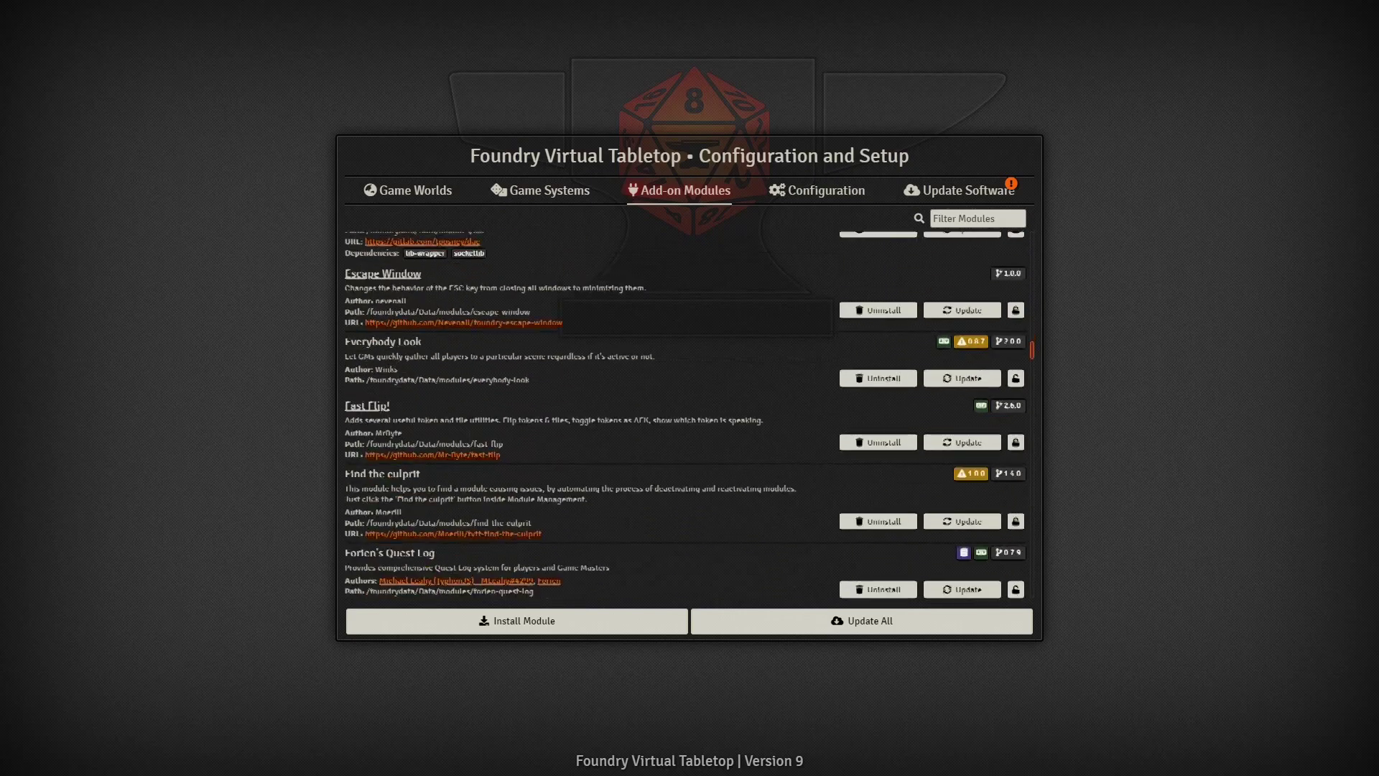
Browse the list of installed add-on modules from Escape Window down past Midi QOL.
scroll(685, 413, down, 5)
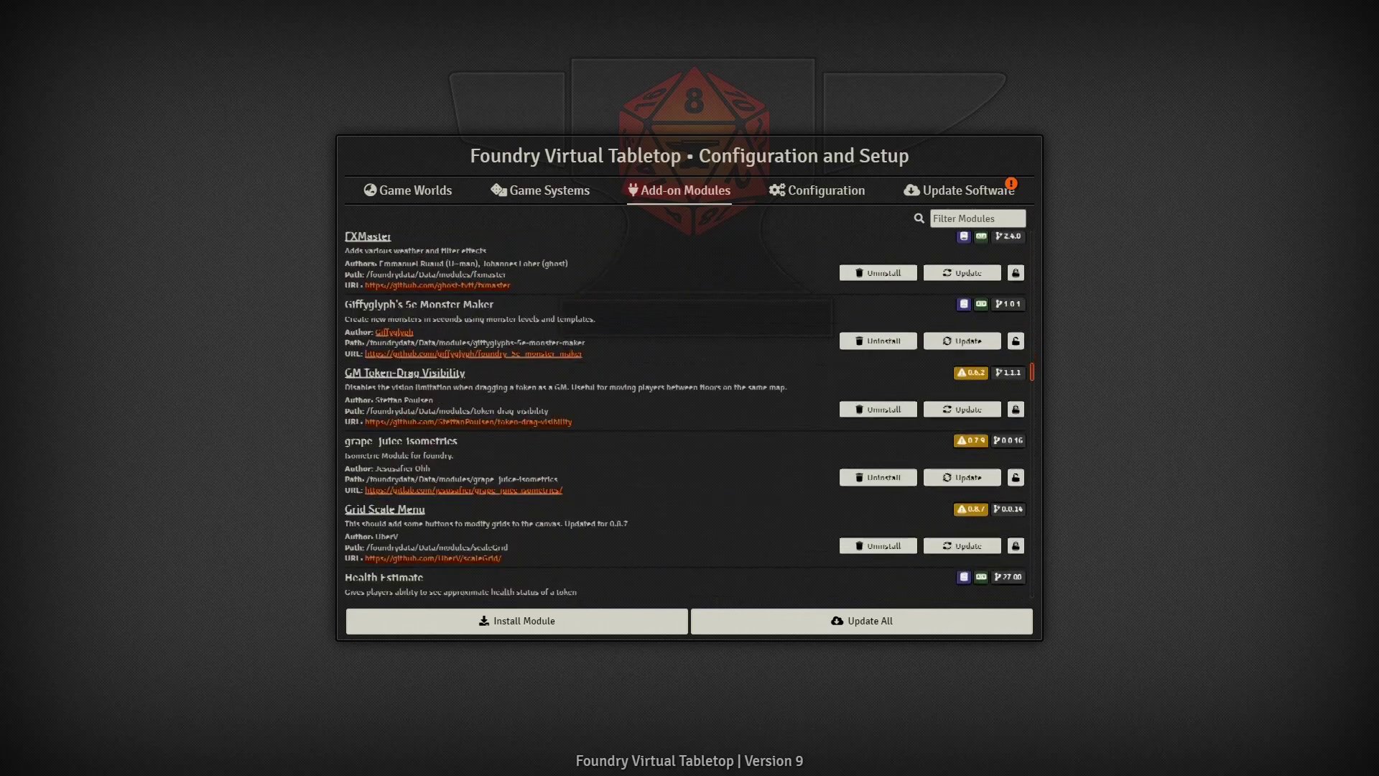
scroll(686, 413, down, 8)
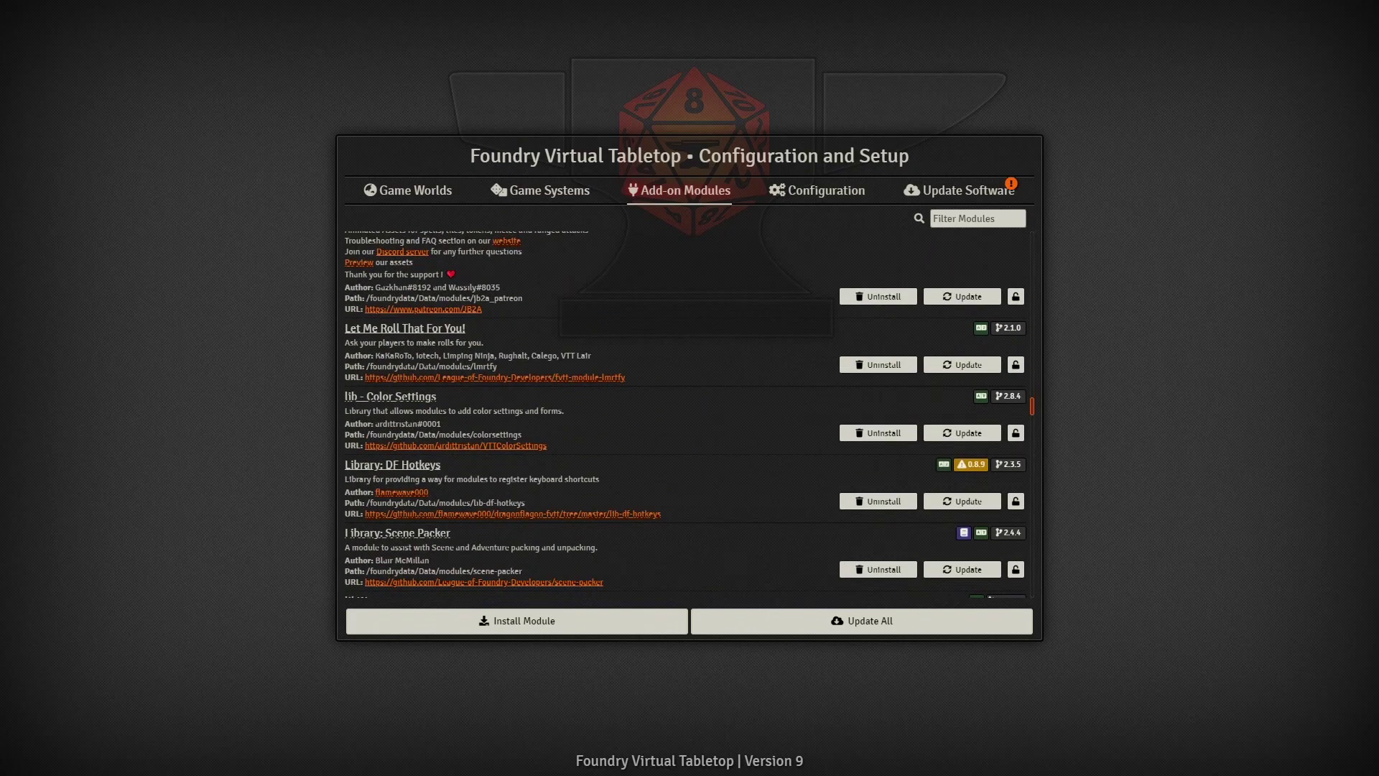
scroll(686, 413, down, 8)
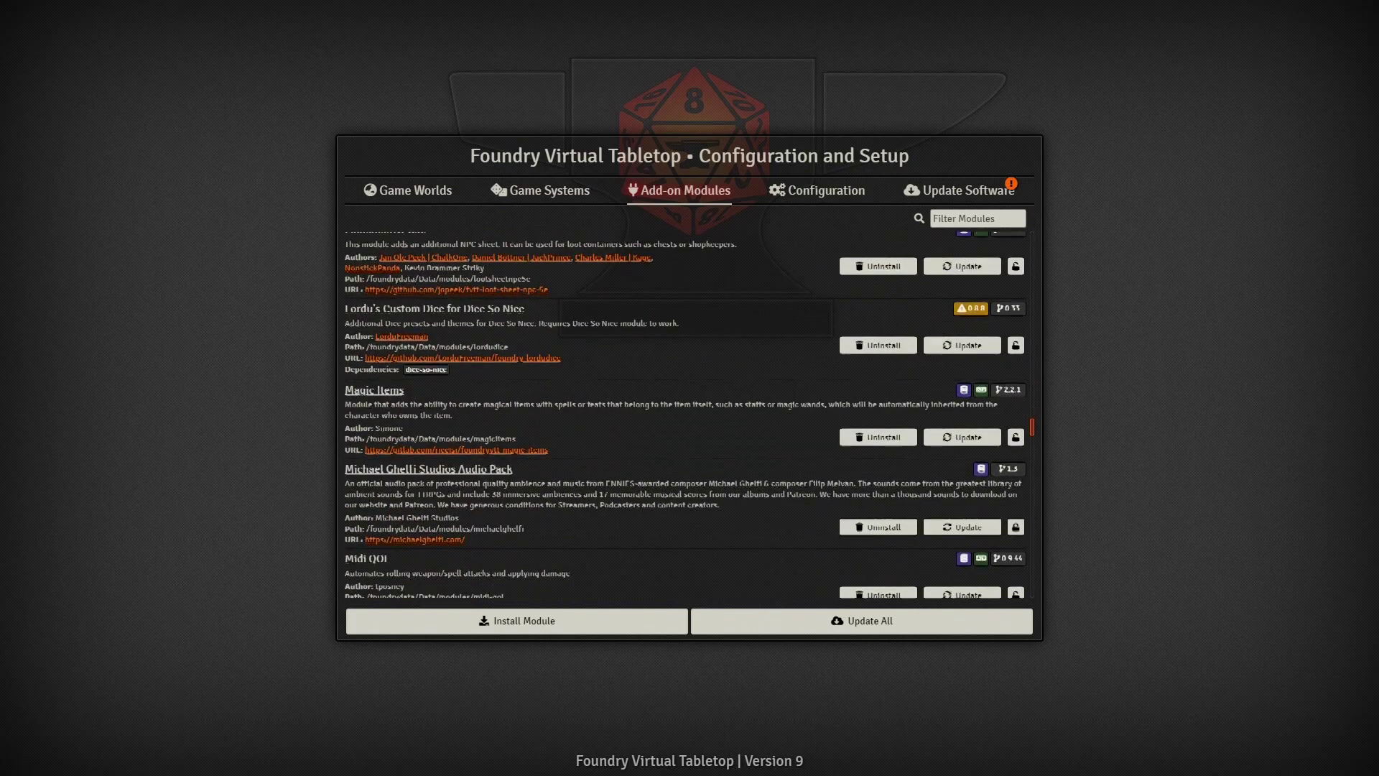
scroll(686, 413, down, 8)
scroll(686, 413, down, 3)
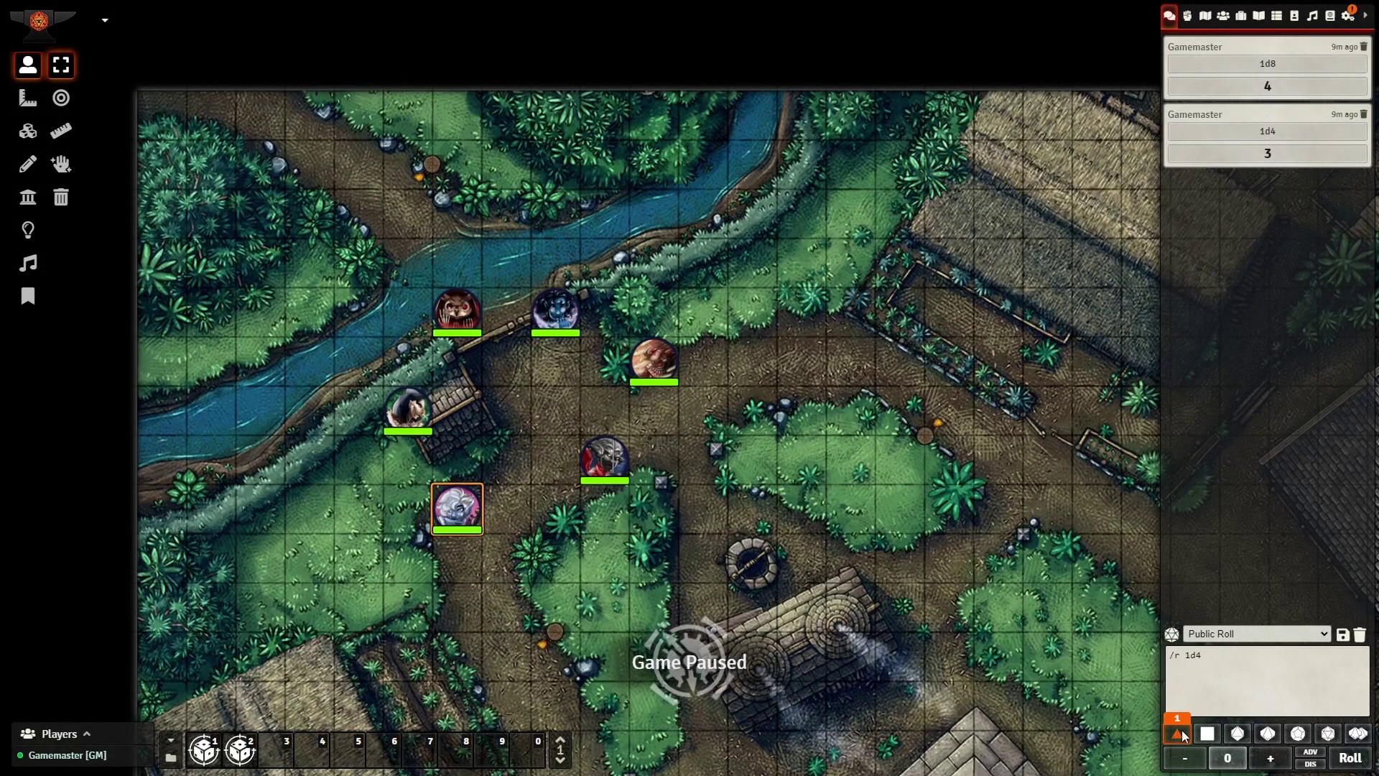
Make three public dice rolls in chat: 1d4, 2d6, and 2d6 with a +5 modifier.
click(1351, 758)
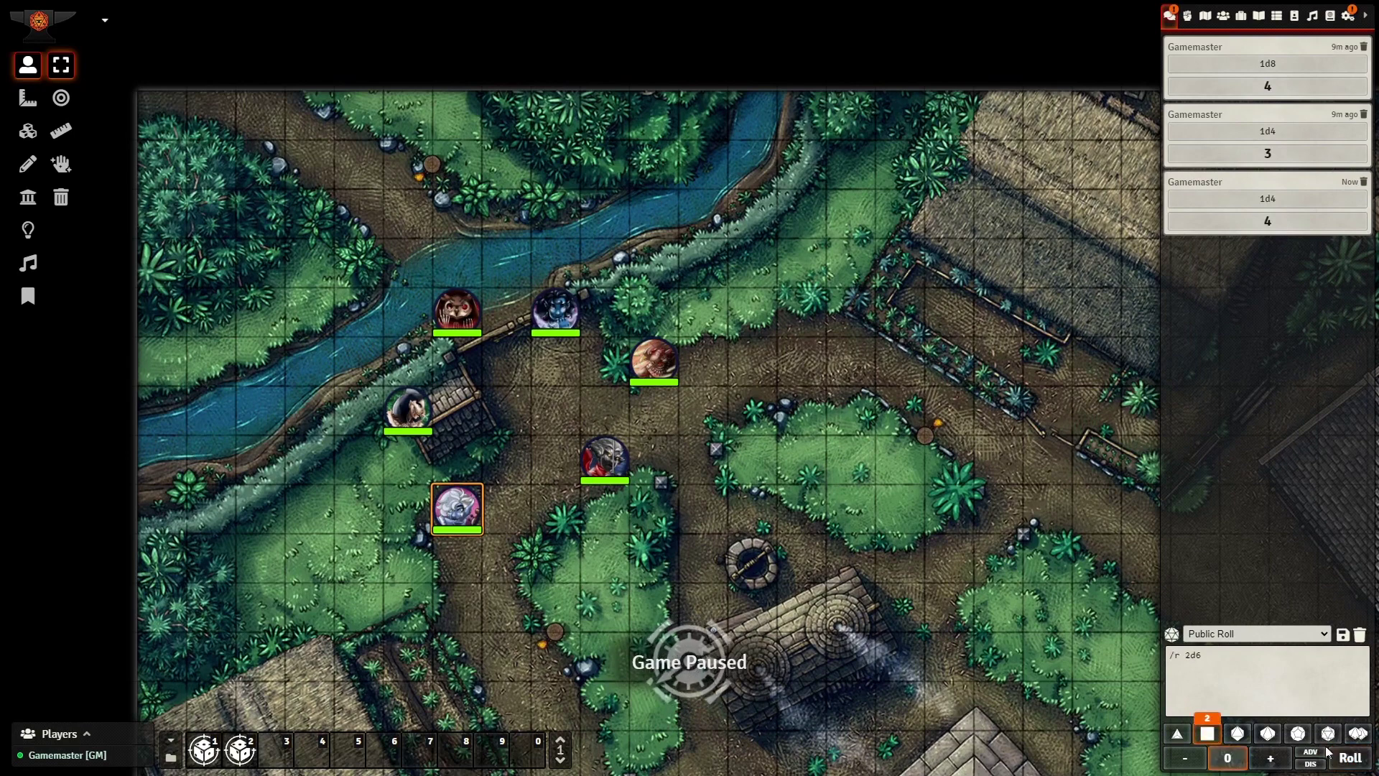
click(1351, 758)
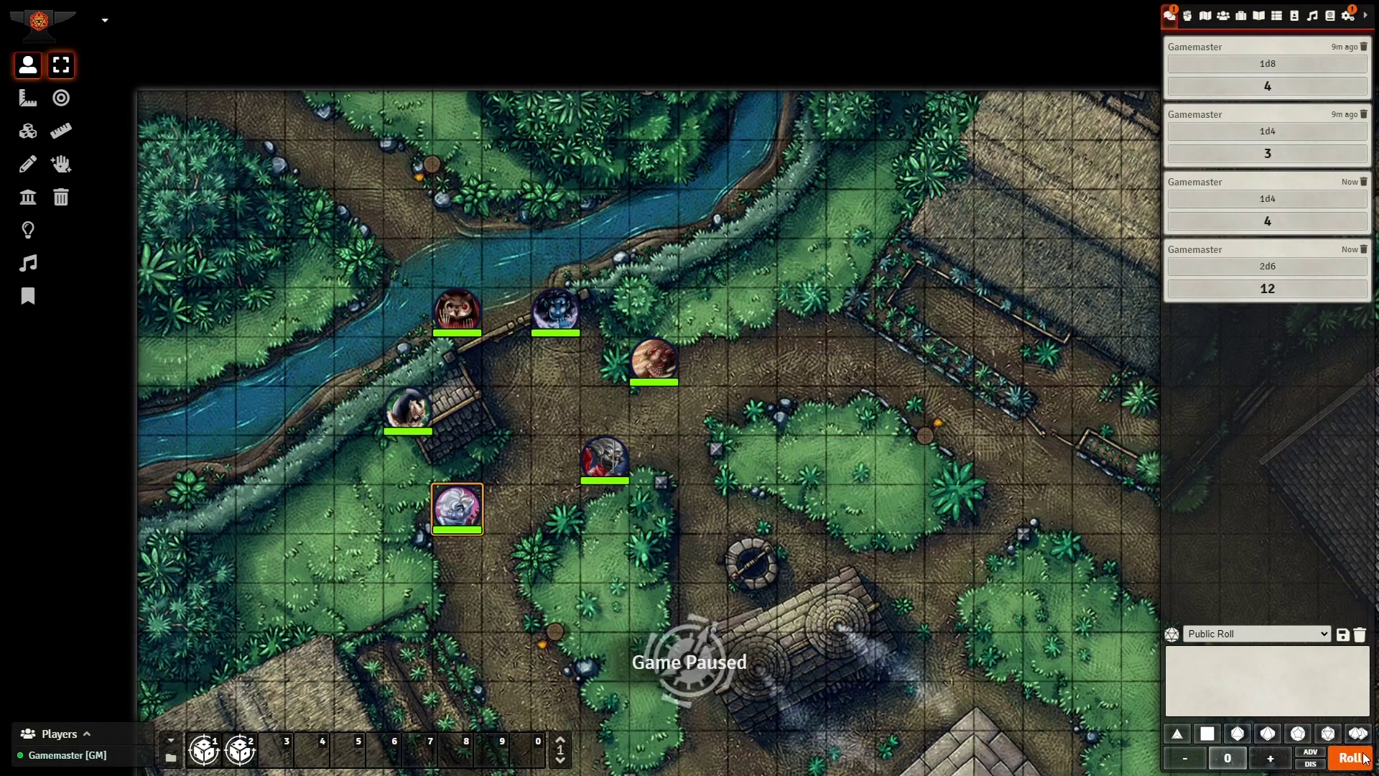
click(1208, 733)
click(1209, 731)
click(1271, 764)
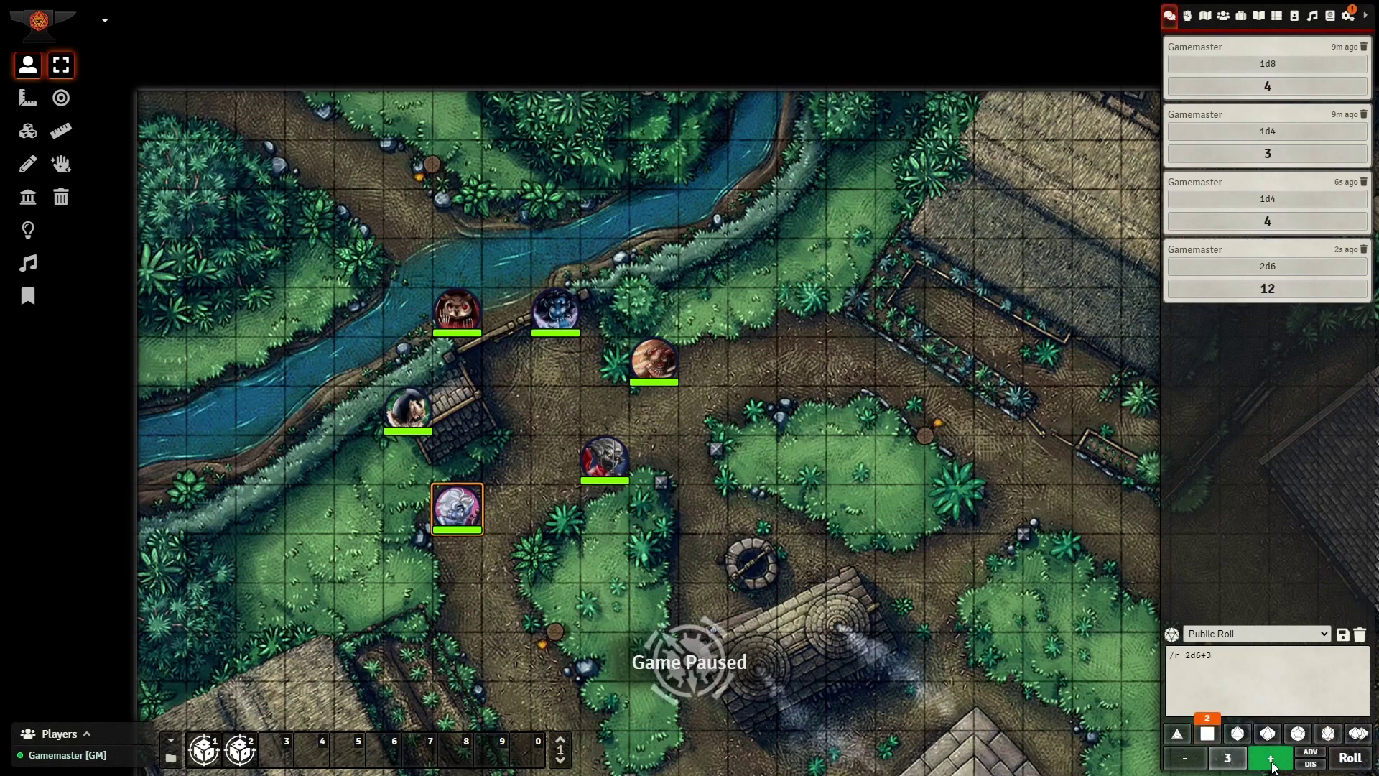
click(1351, 758)
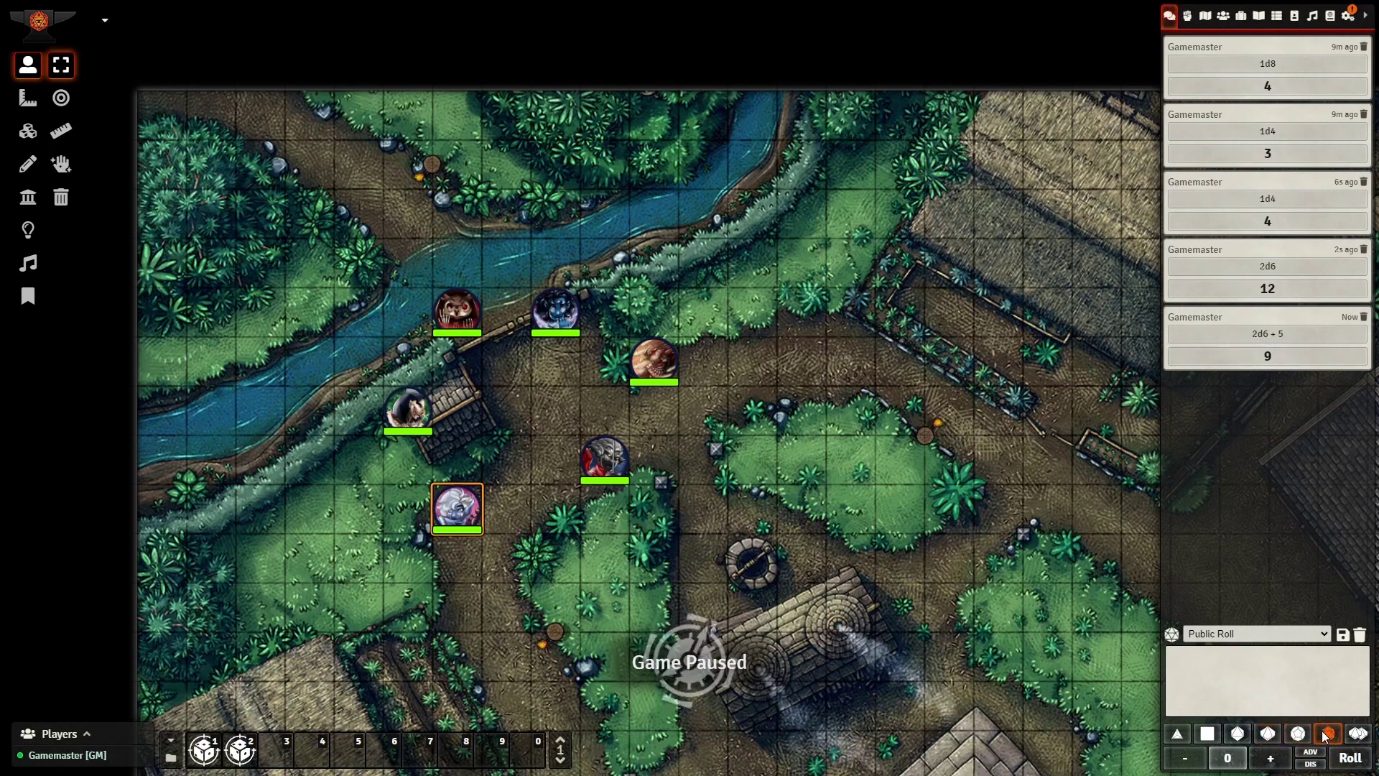
Publicly roll a d20 with advantage and +9 (2d20kh+9), and one with disadvantage and +5 (2d20kl+5).
click(1305, 755)
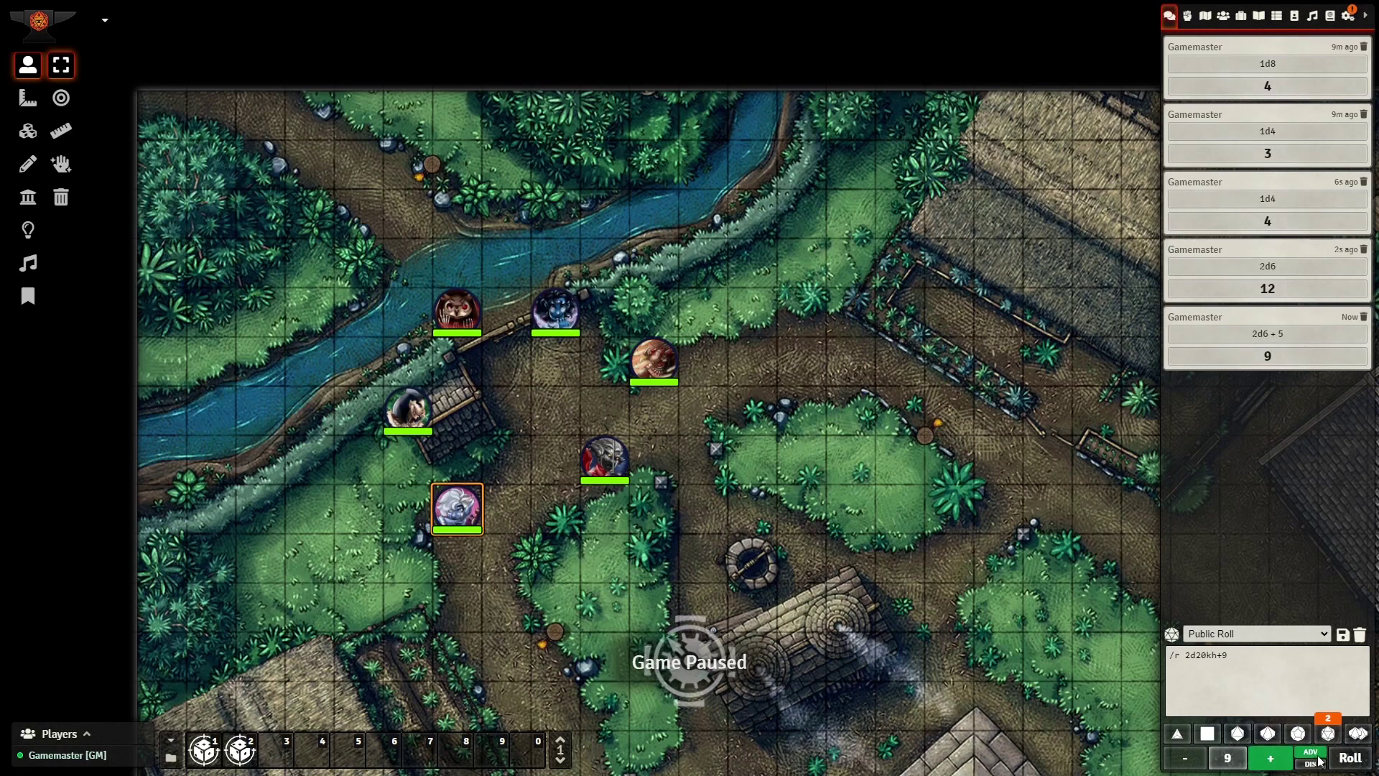
click(1350, 757)
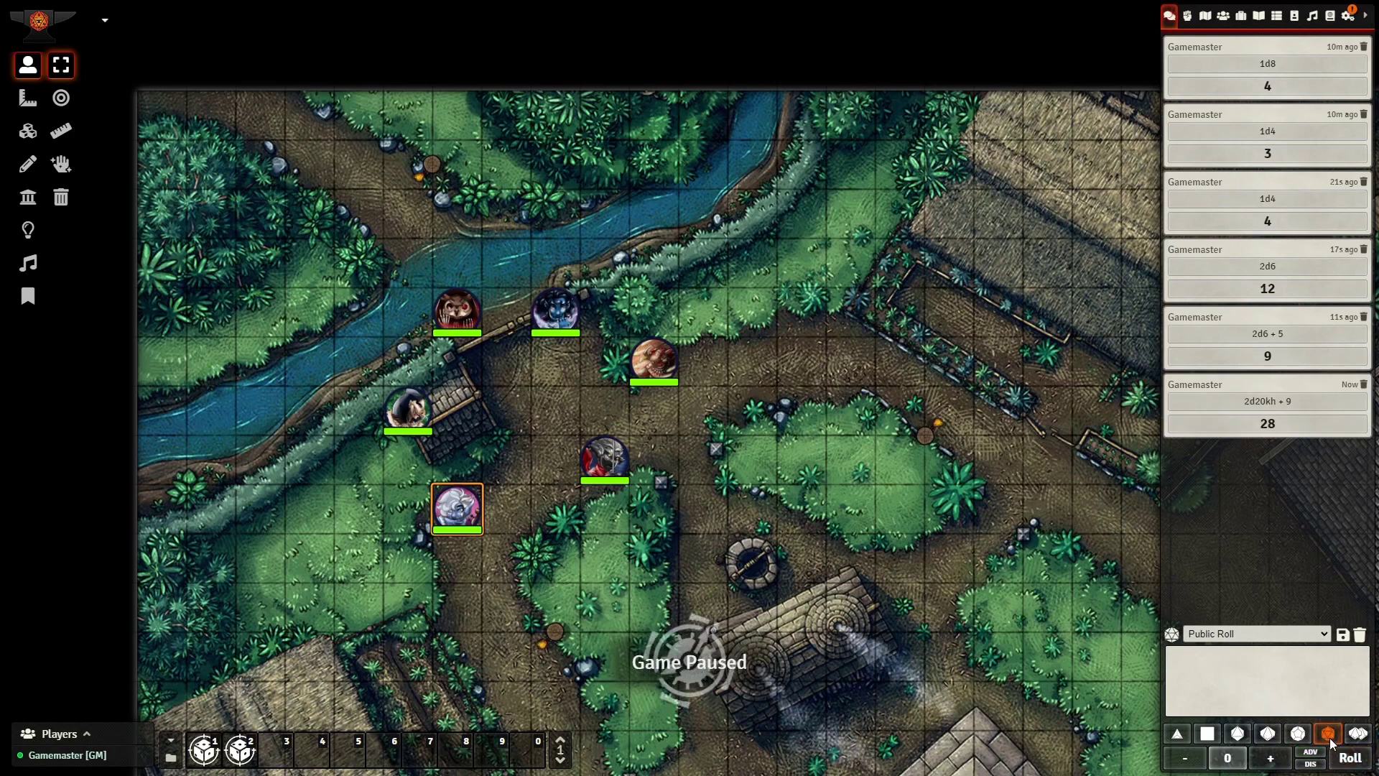
click(1233, 759)
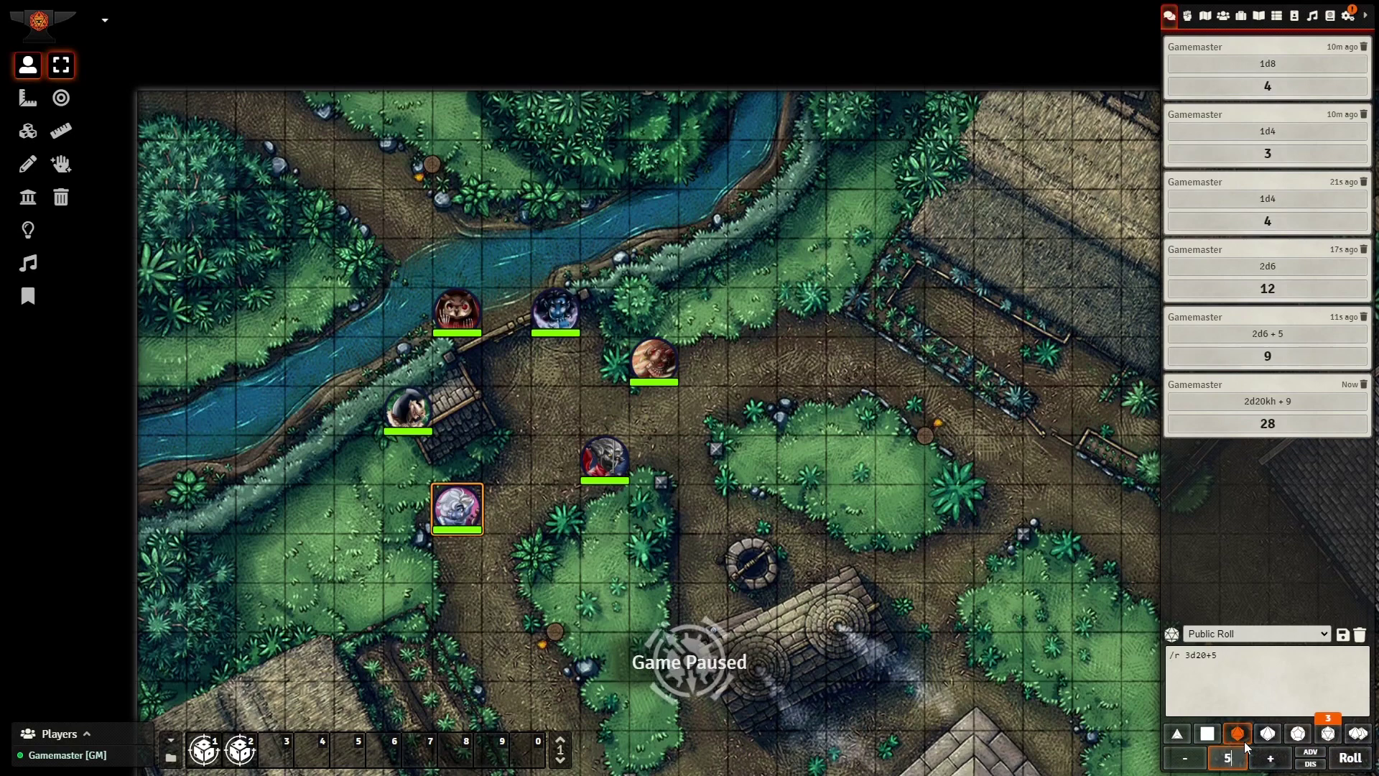
click(1306, 752)
click(1311, 764)
click(1365, 761)
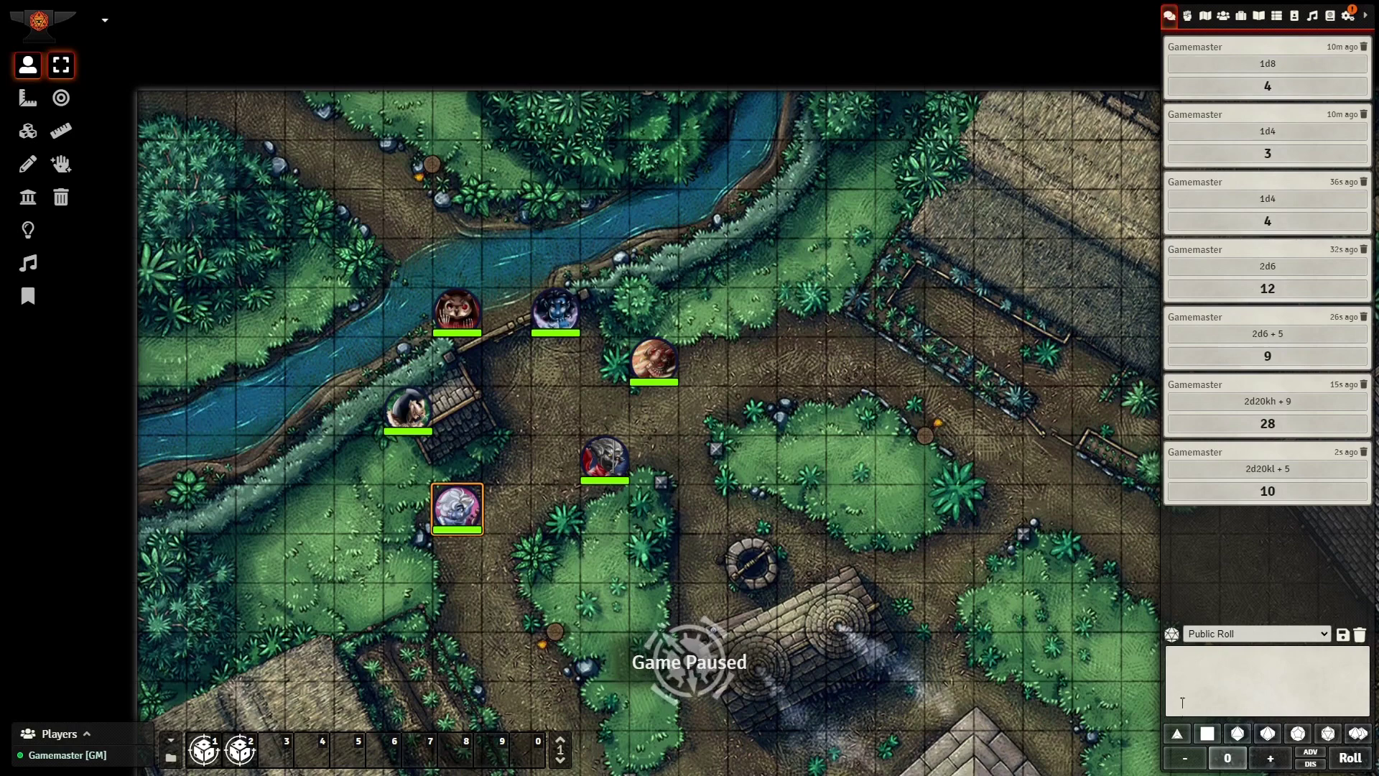
Make a plain public 1d4 roll without a modifier.
click(1182, 739)
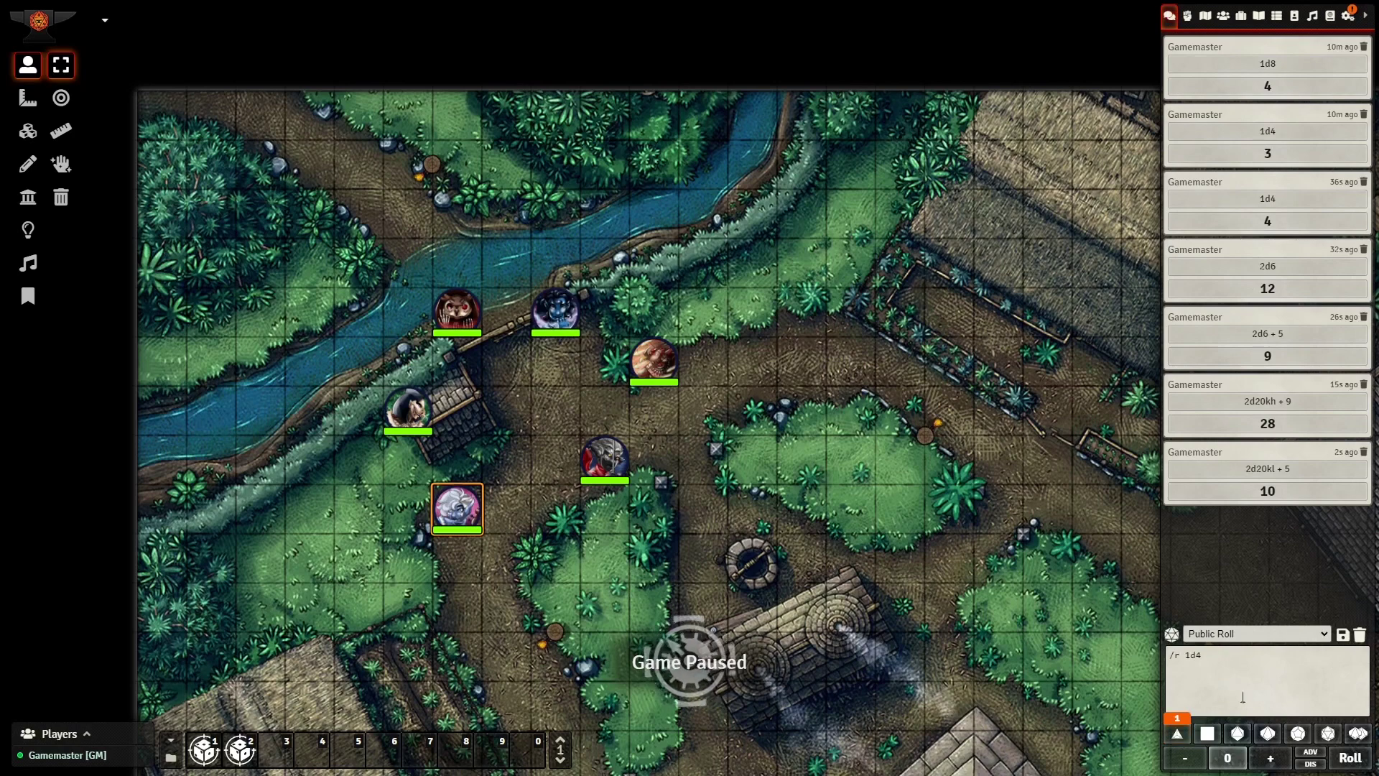
click(1357, 760)
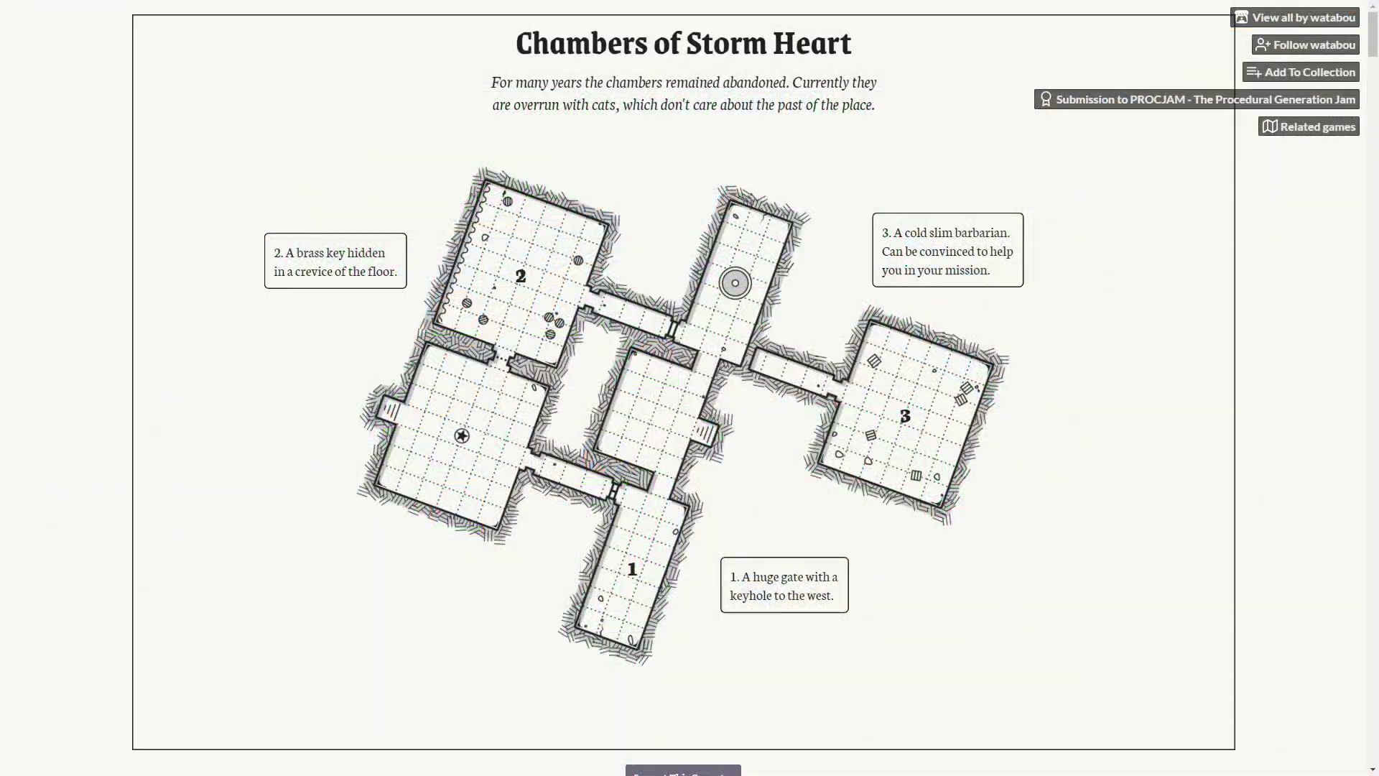
Generate a new random dungeon four times in a row in place of Chambers of Storm Heart.
right_click(178, 277)
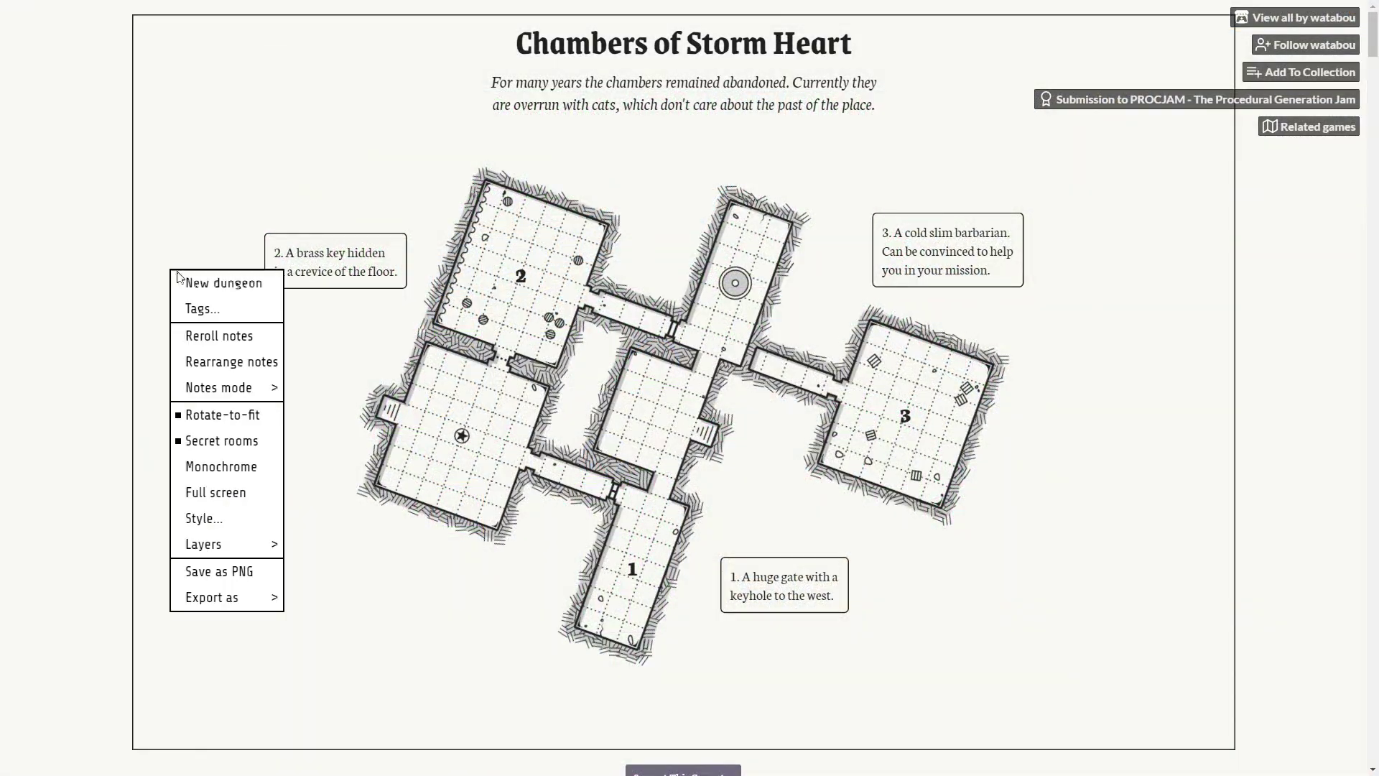
click(180, 280)
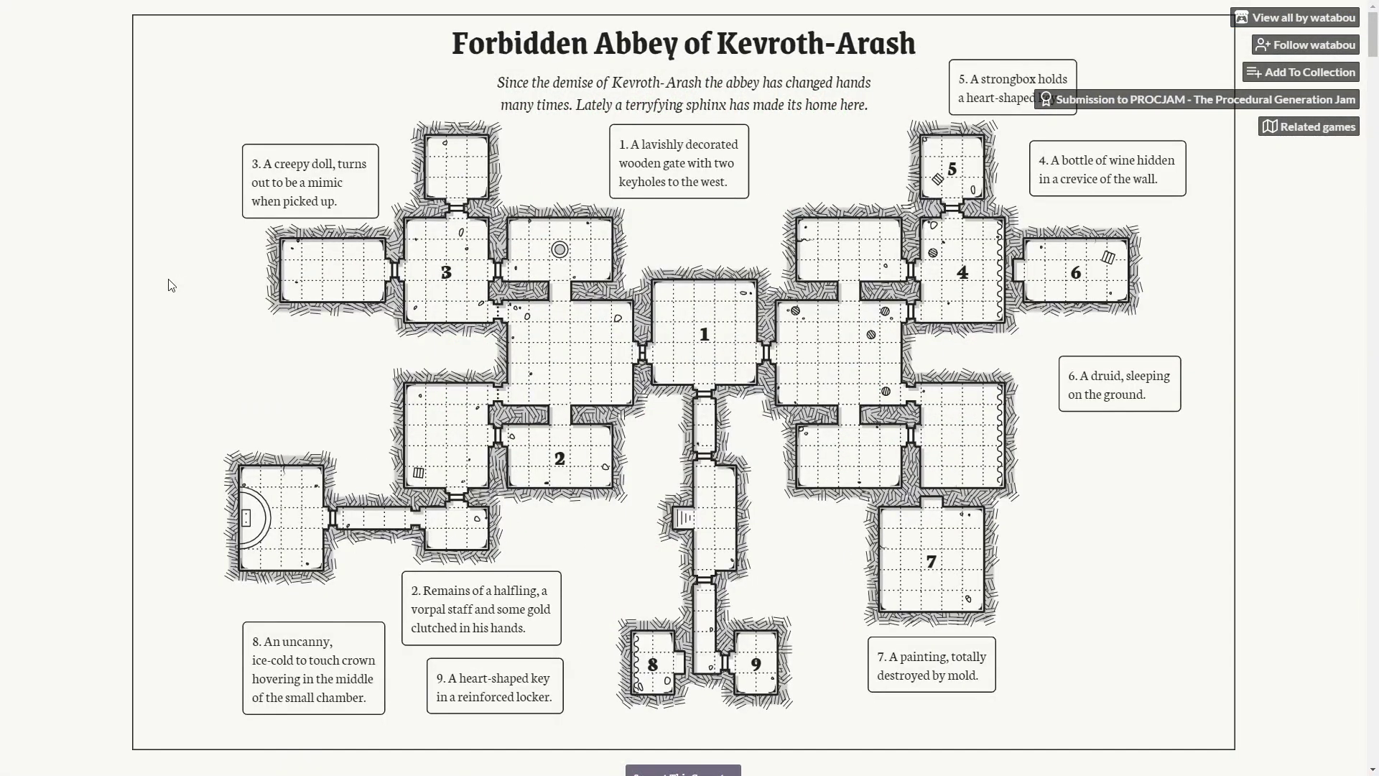
right_click(168, 279)
click(187, 295)
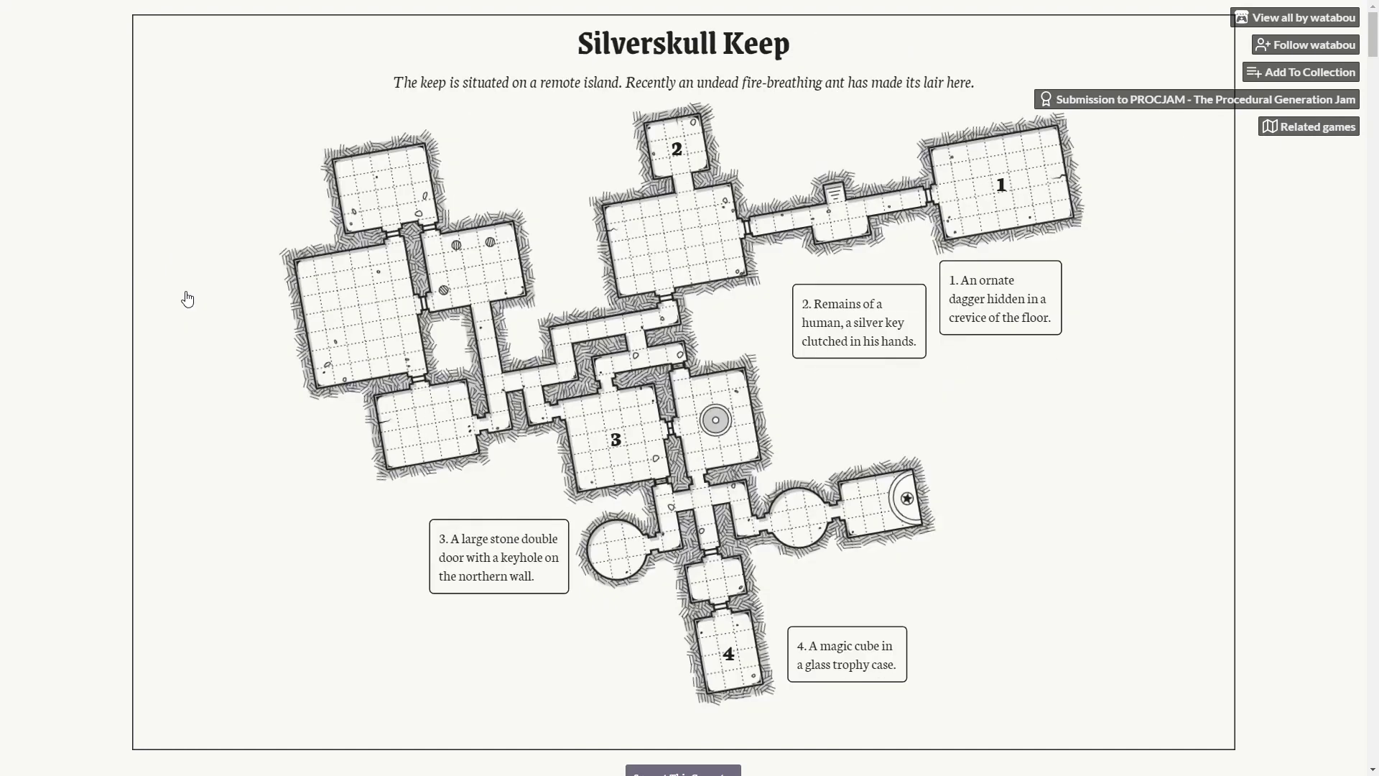
right_click(189, 167)
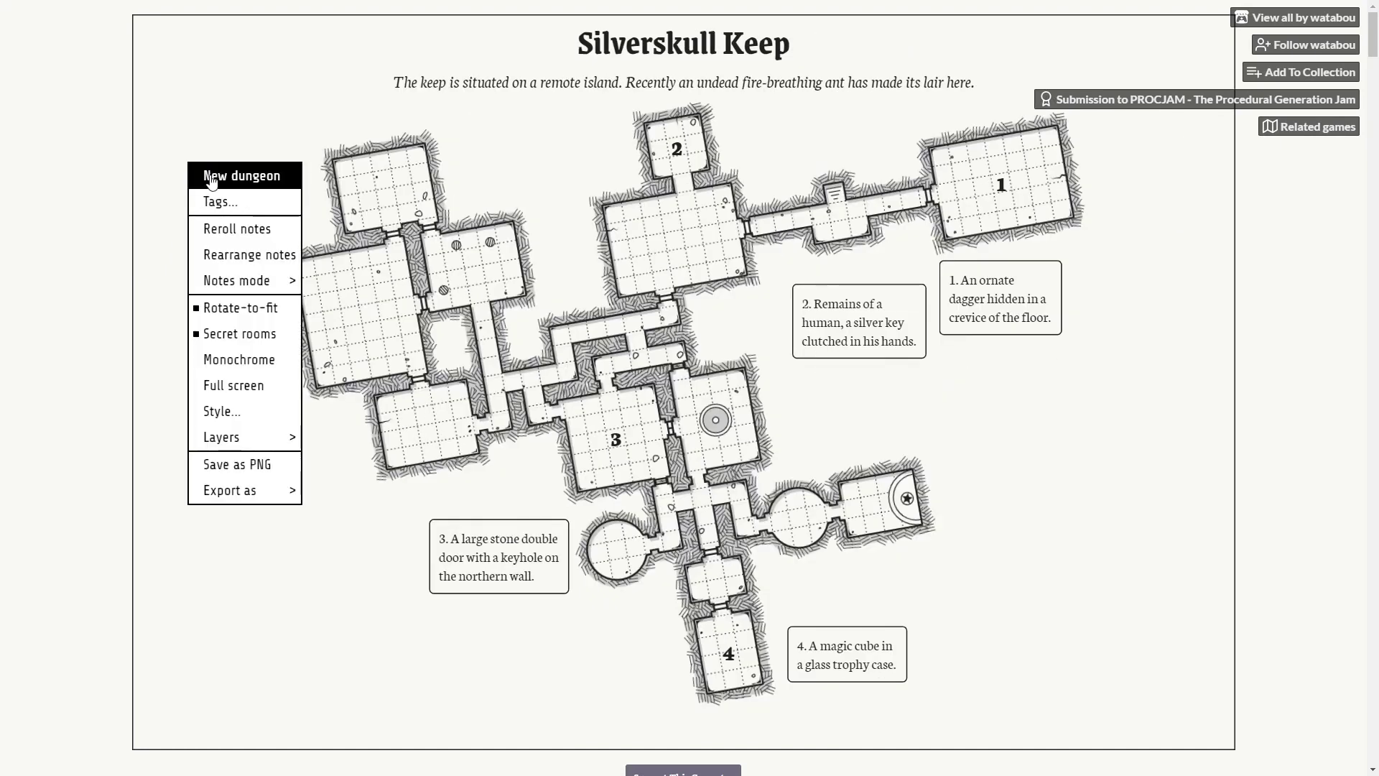
click(212, 178)
right_click(172, 194)
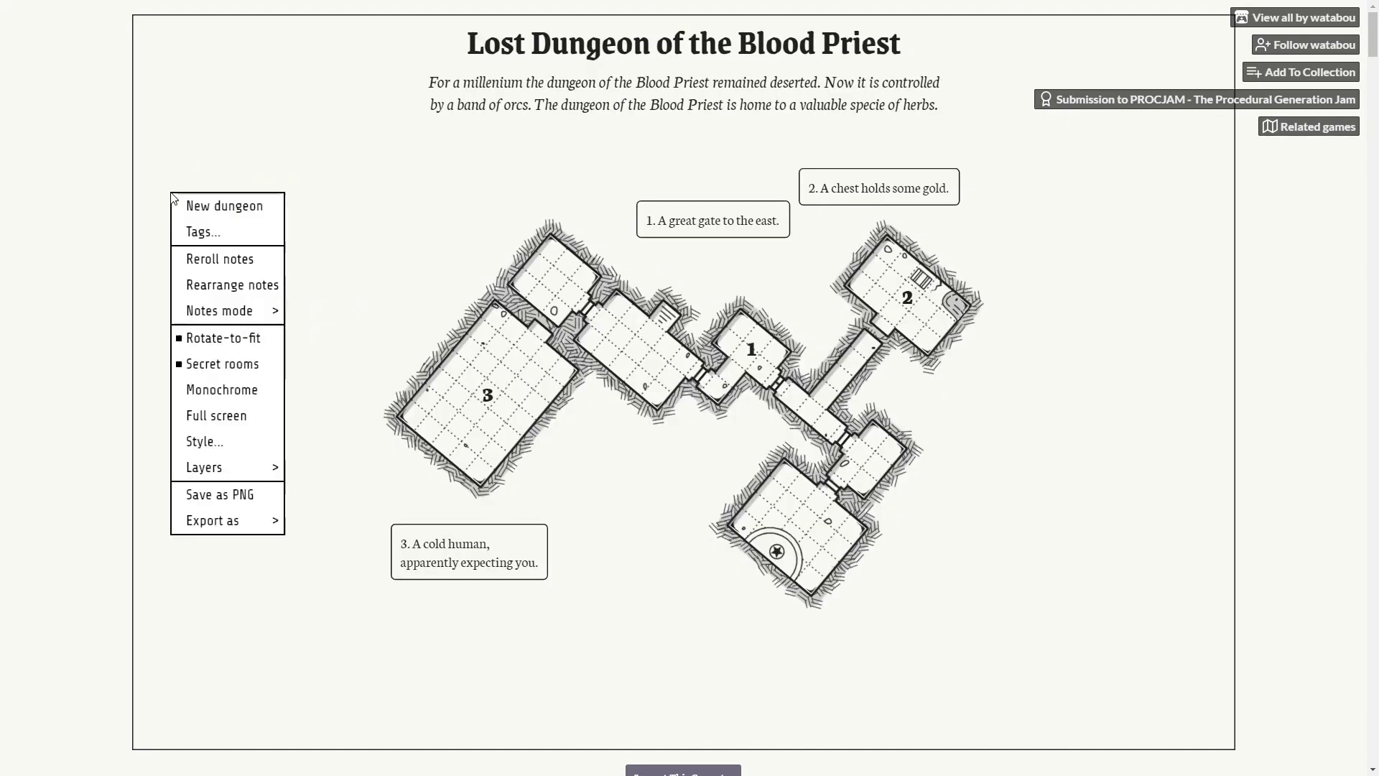
click(214, 205)
Open the dungeon's tag settings and generate dungeons from random tags.
right_click(263, 551)
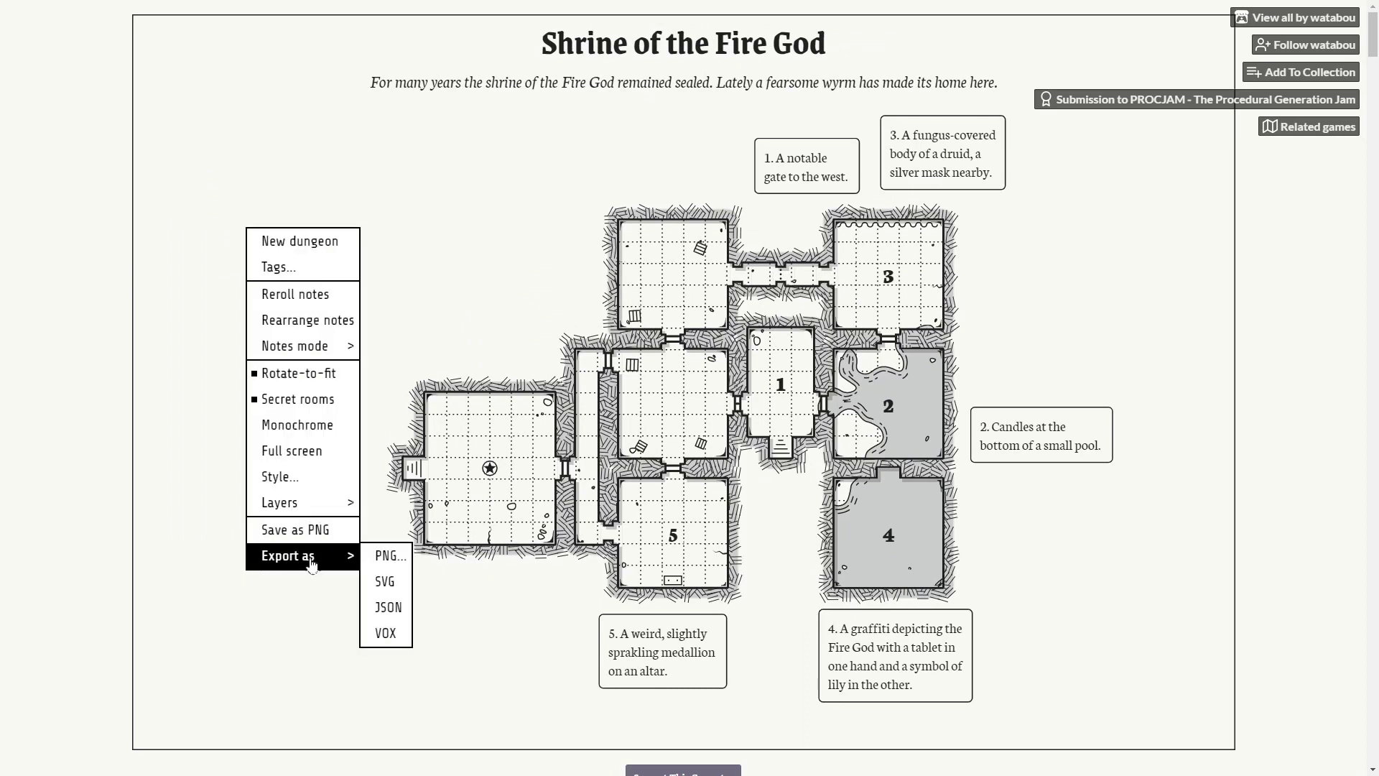
click(307, 268)
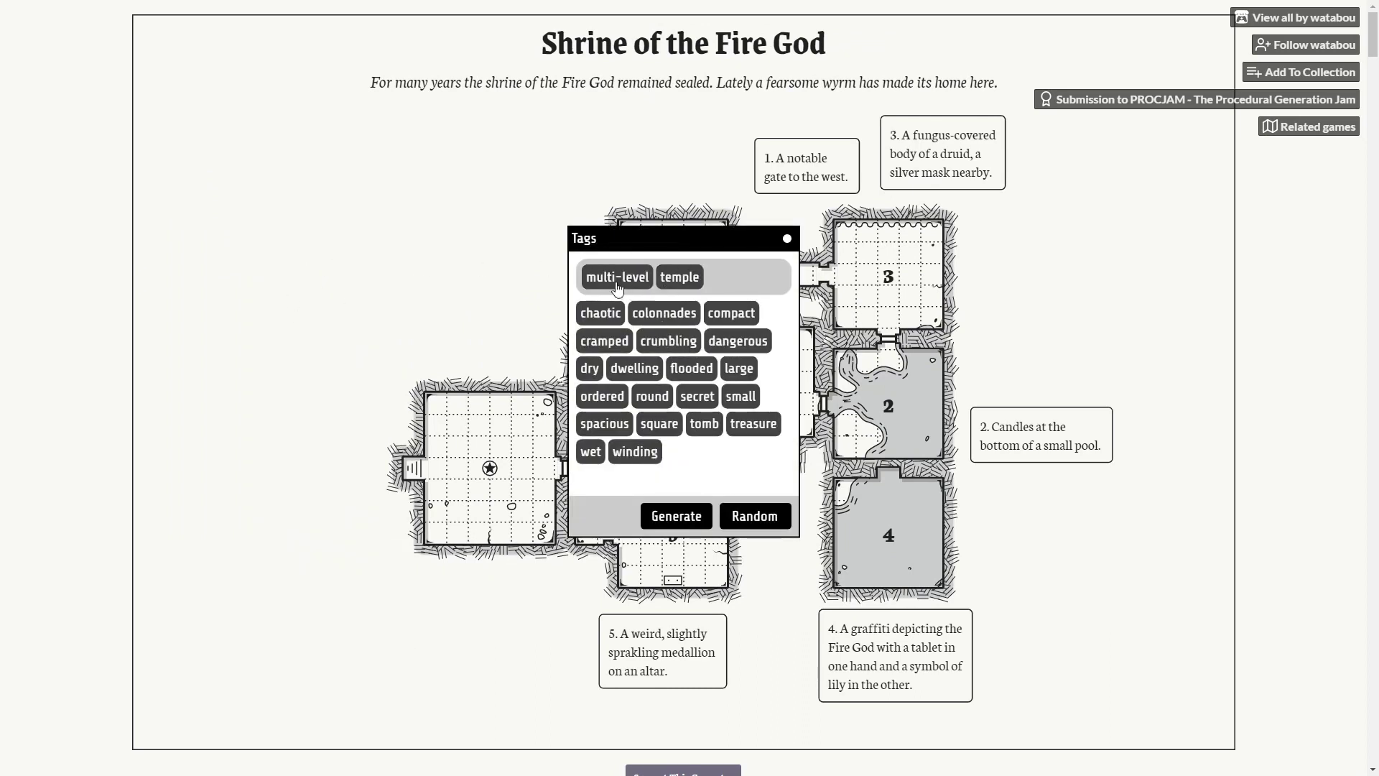
click(772, 523)
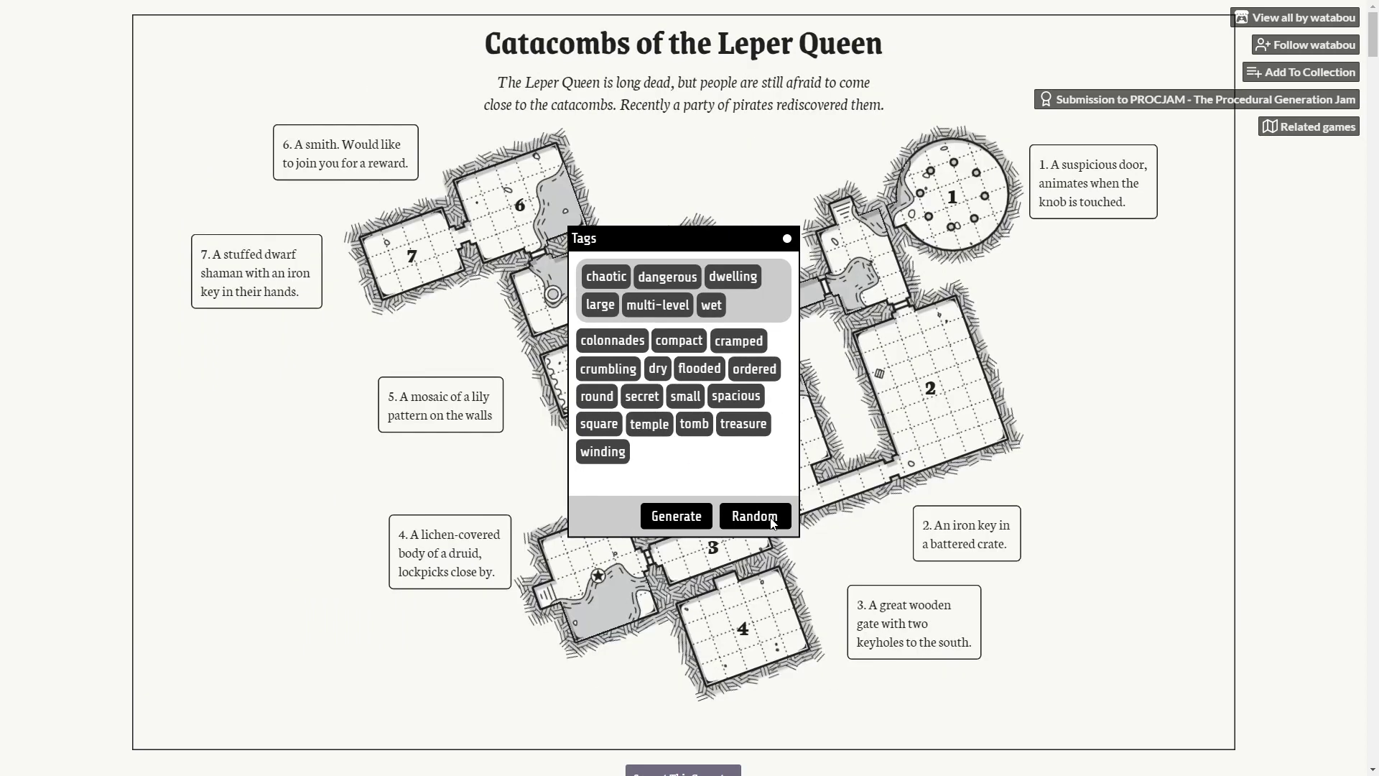
click(772, 524)
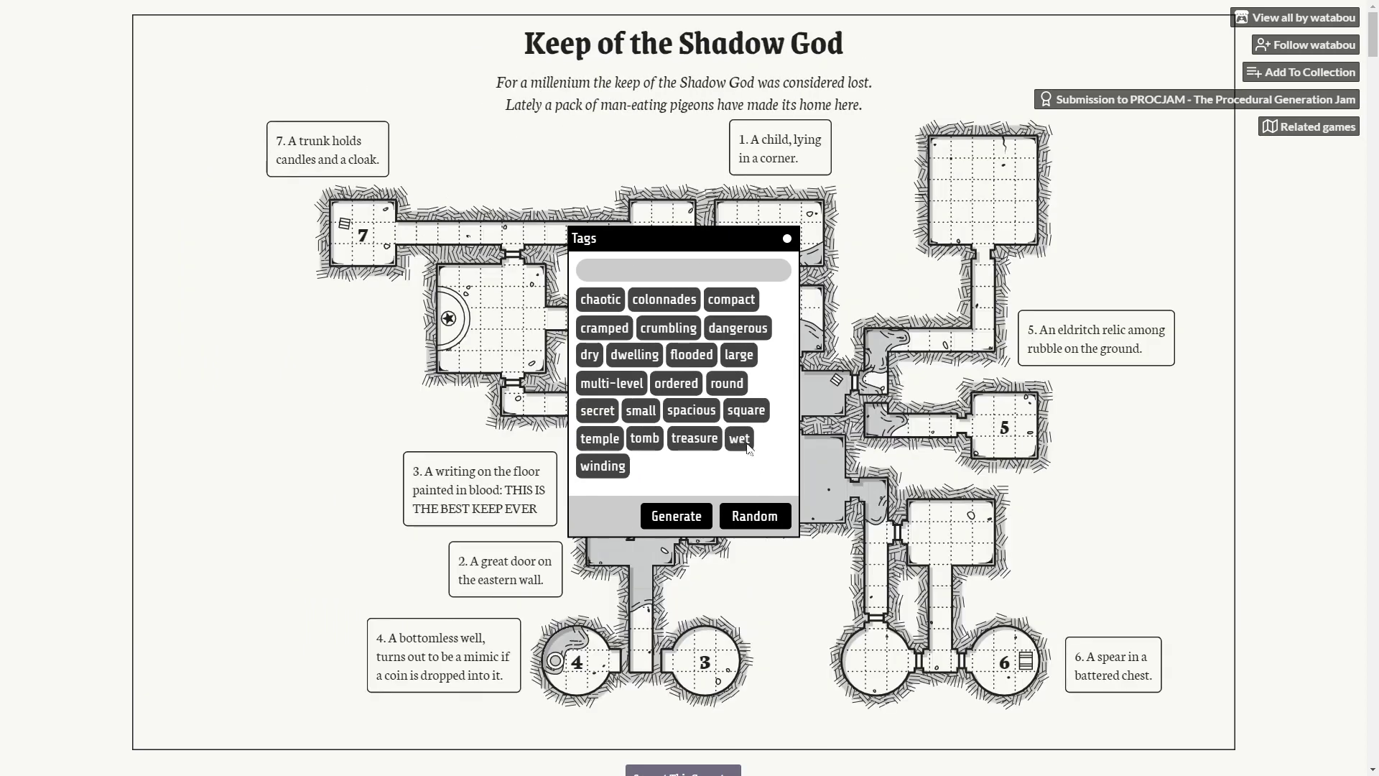
Generate a dungeon with the multi-level, temple, large and compact tags, and close the tag settings.
click(617, 384)
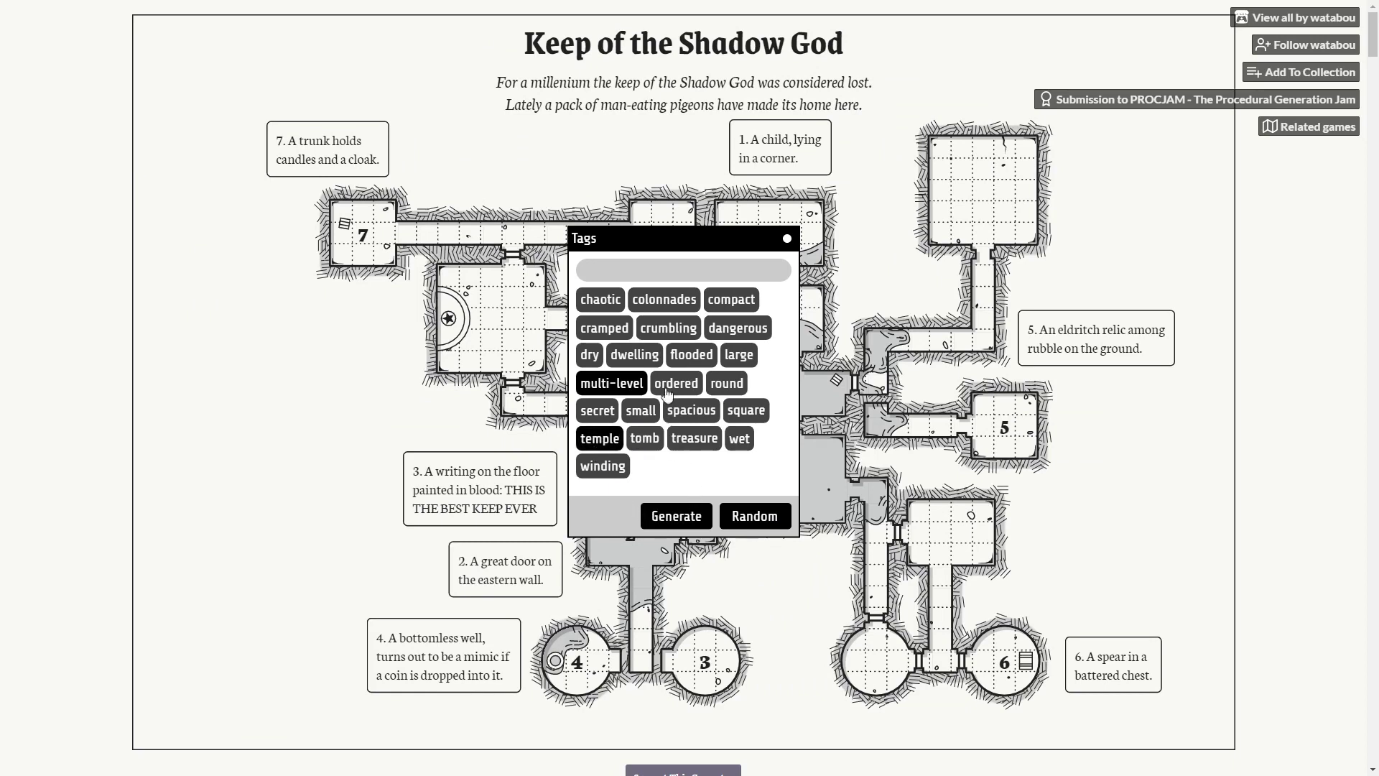
click(728, 355)
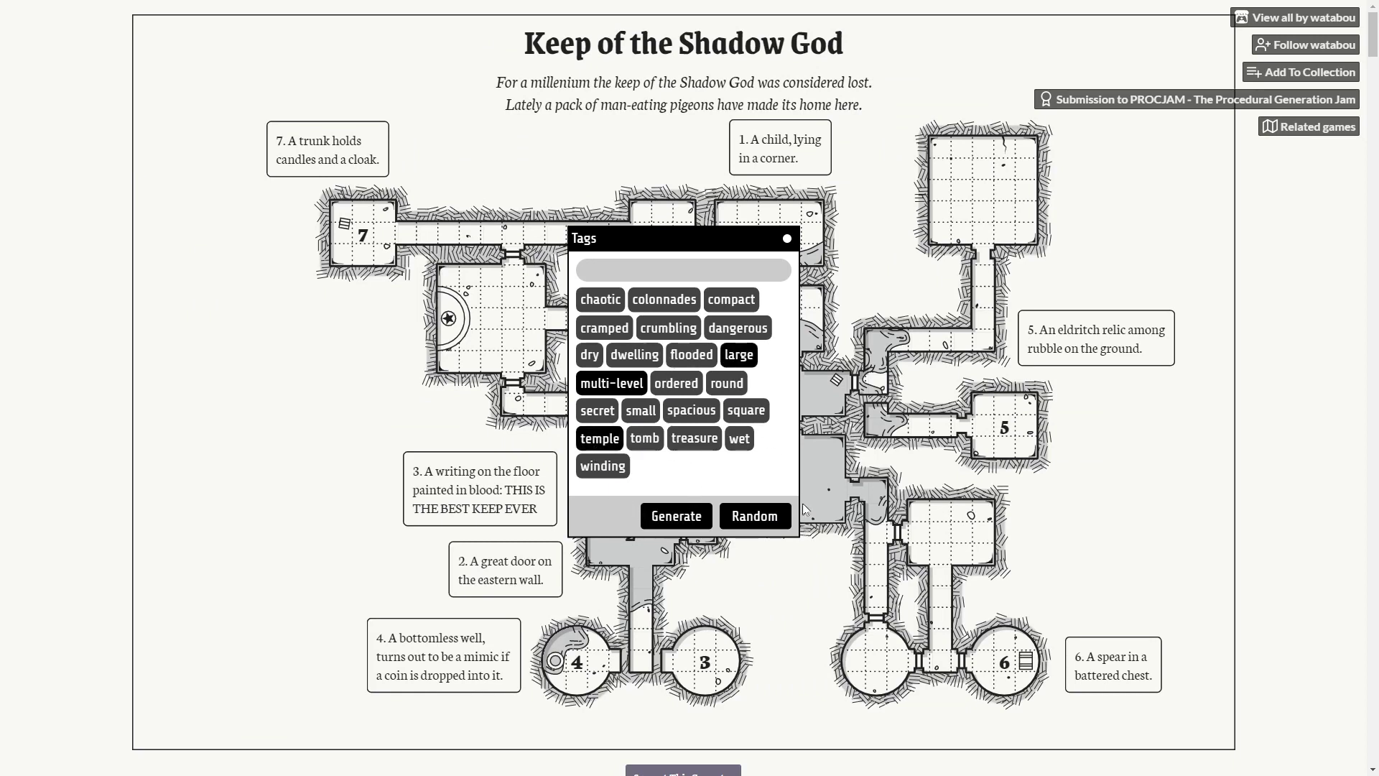
click(743, 308)
click(678, 515)
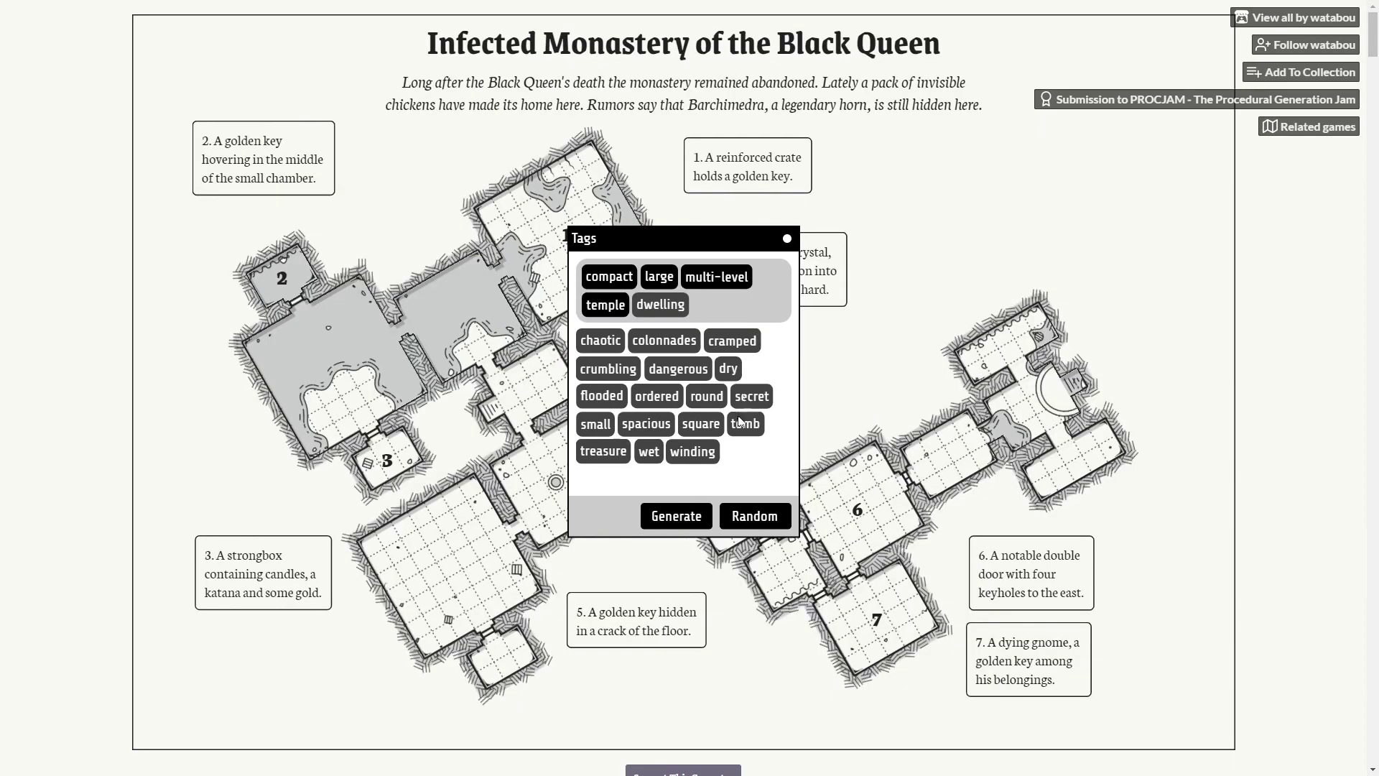
click(787, 239)
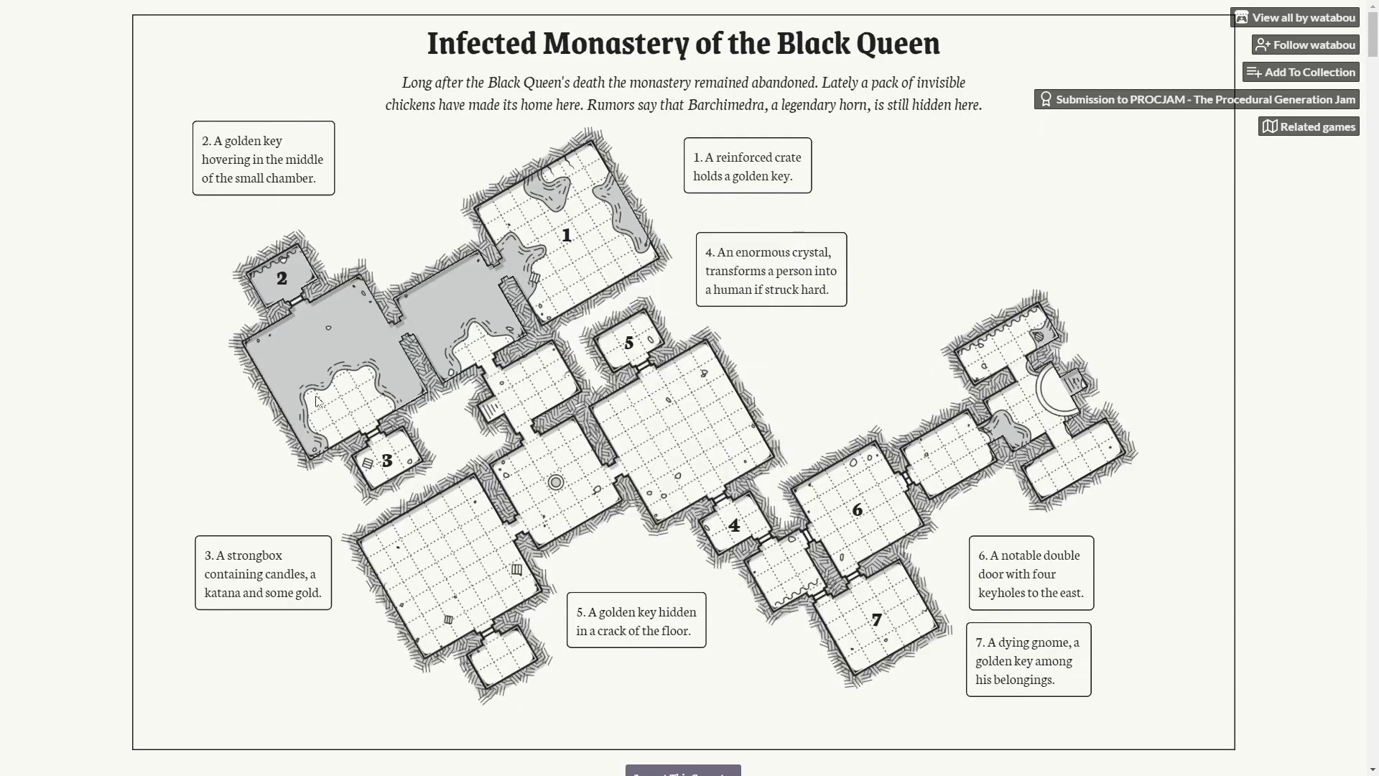
Replace the tagged monastery with a new random dungeon, regenerating four times in total.
right_click(194, 359)
click(205, 355)
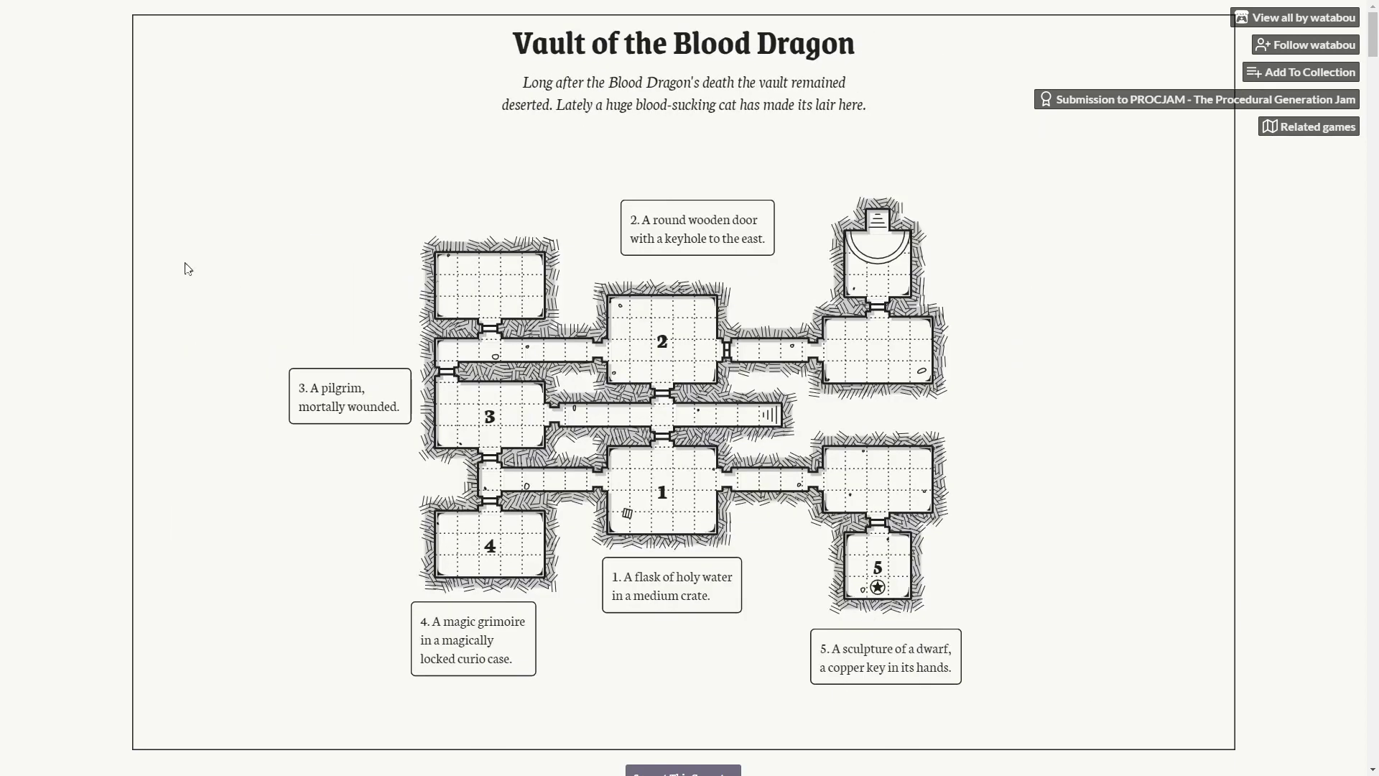
right_click(143, 155)
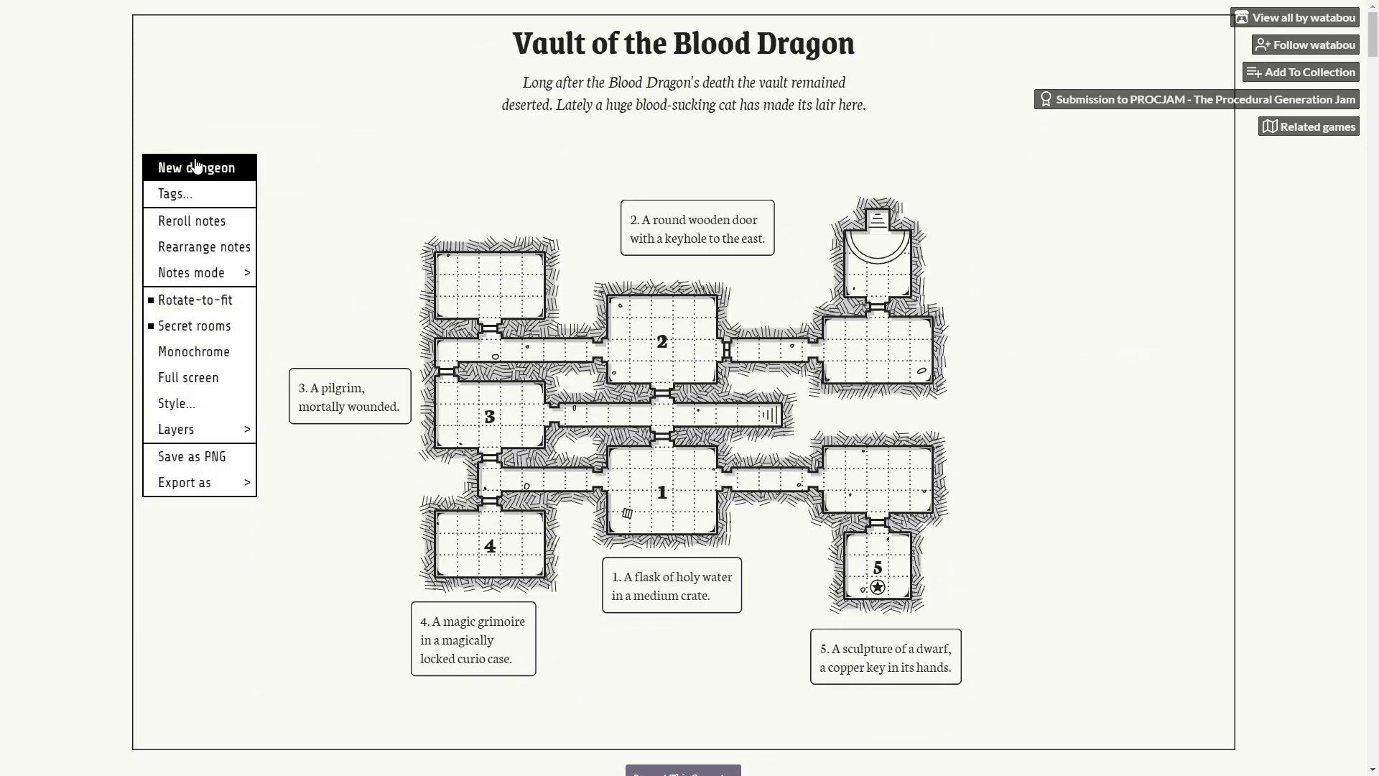
click(196, 165)
right_click(254, 214)
click(290, 223)
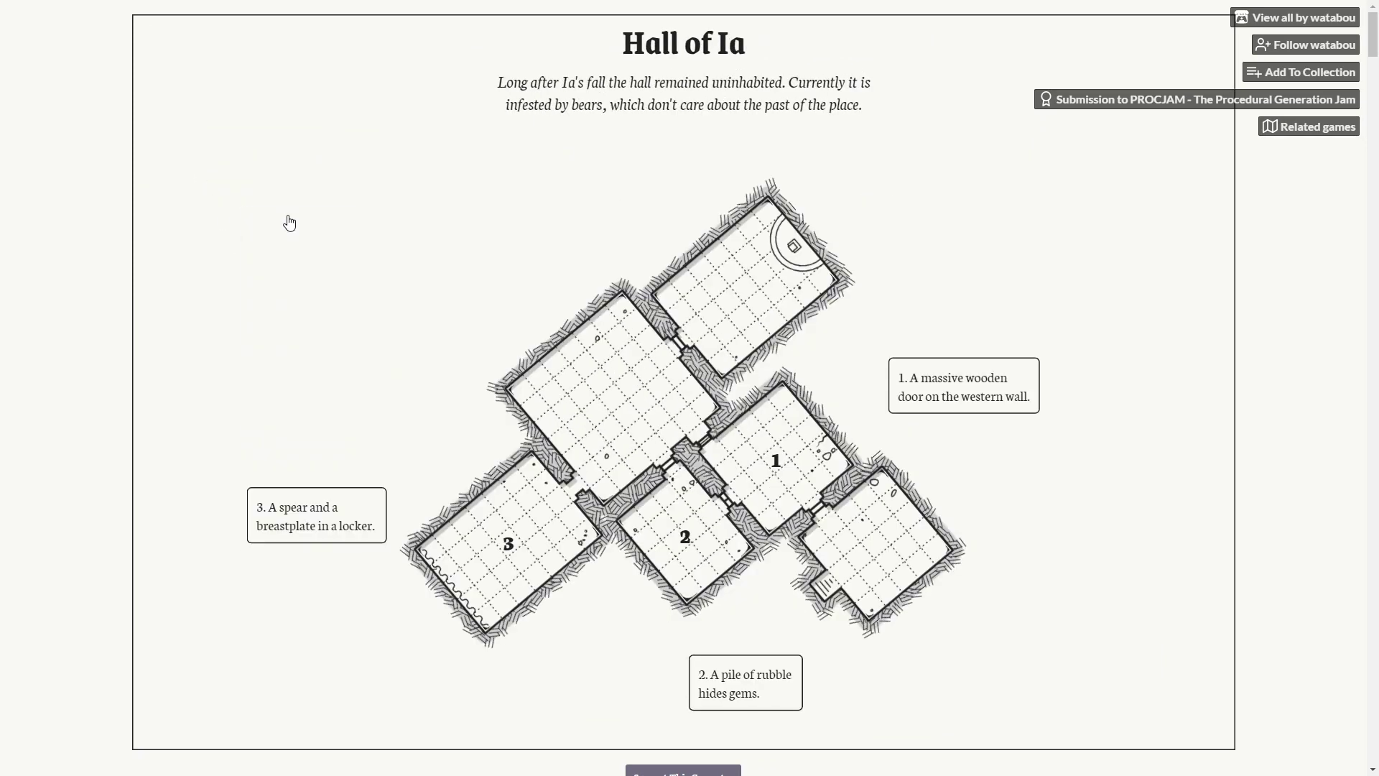
right_click(251, 162)
click(298, 176)
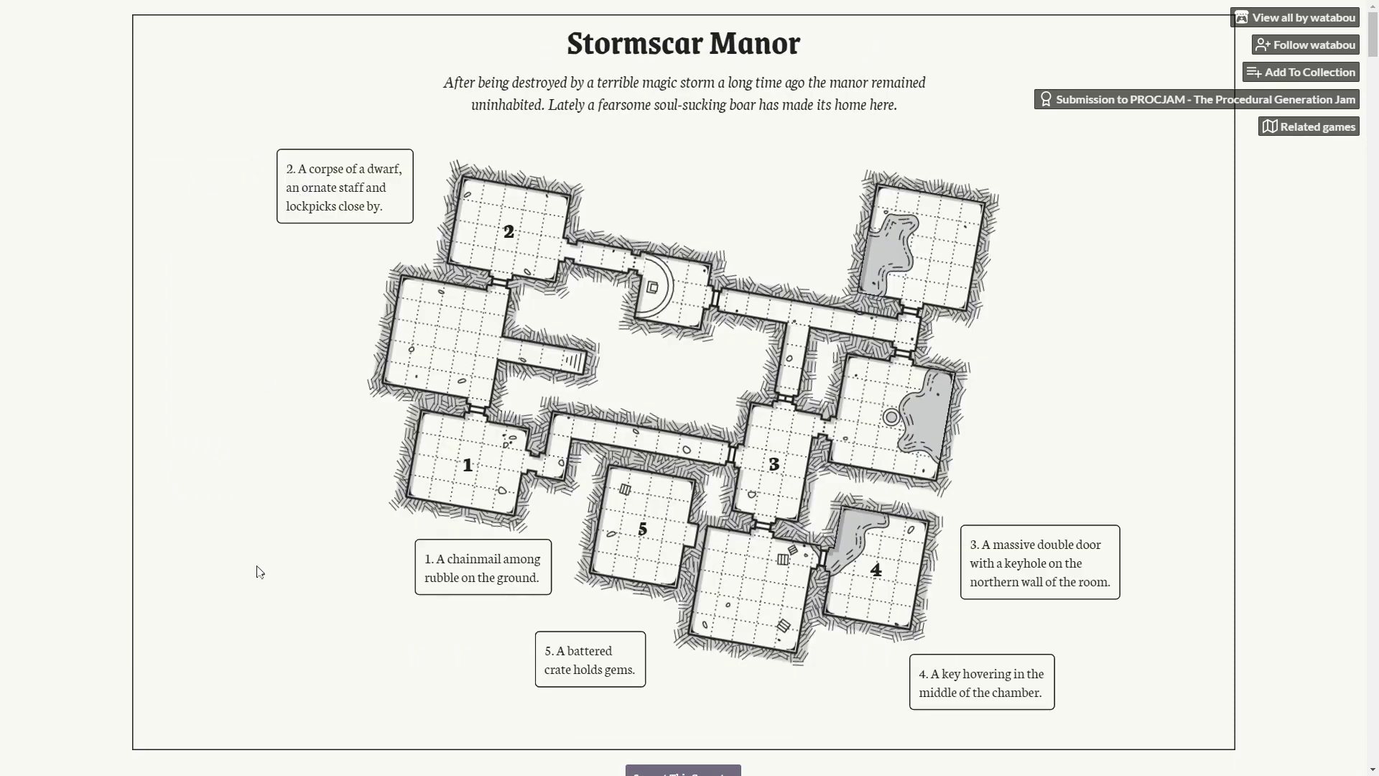
Save the Stormscar Manor dungeon as a PNG image and export it as JSON.
right_click(212, 326)
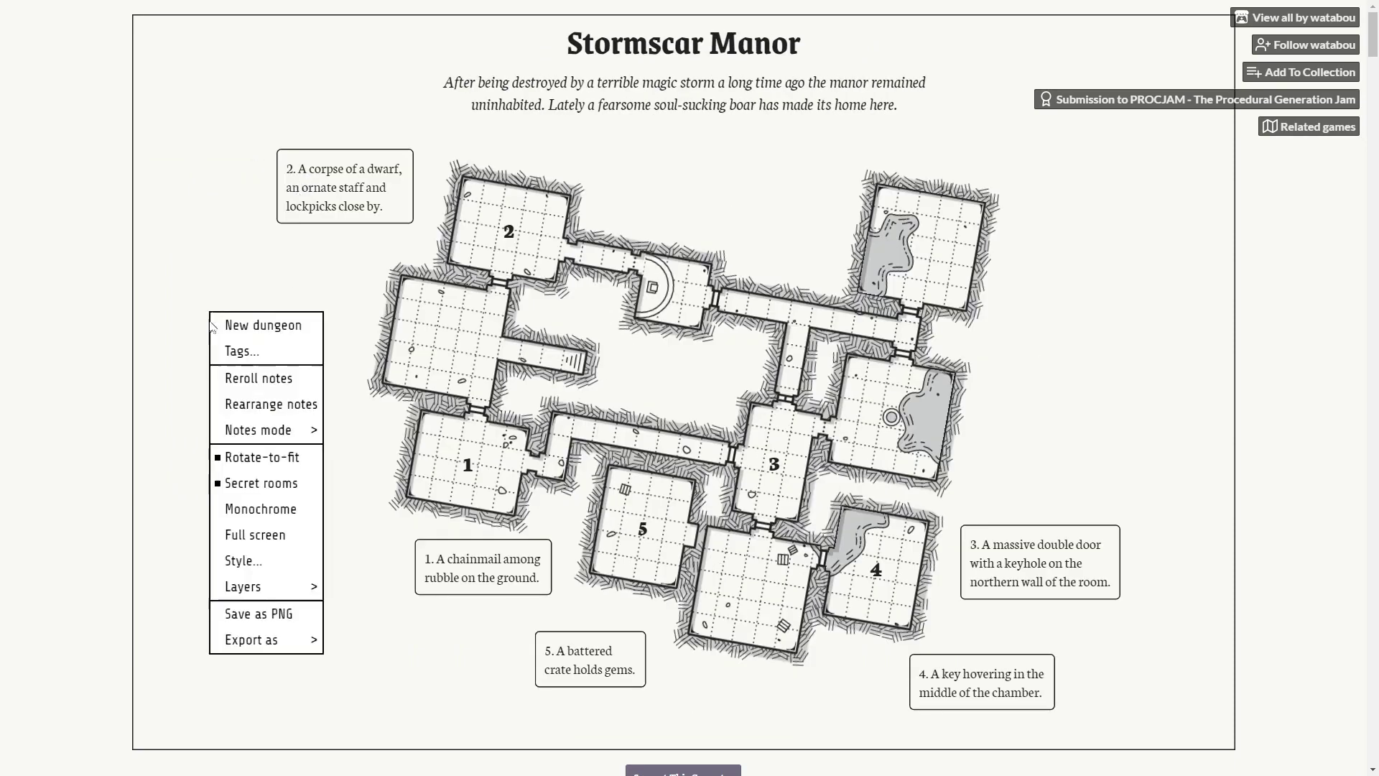
click(250, 616)
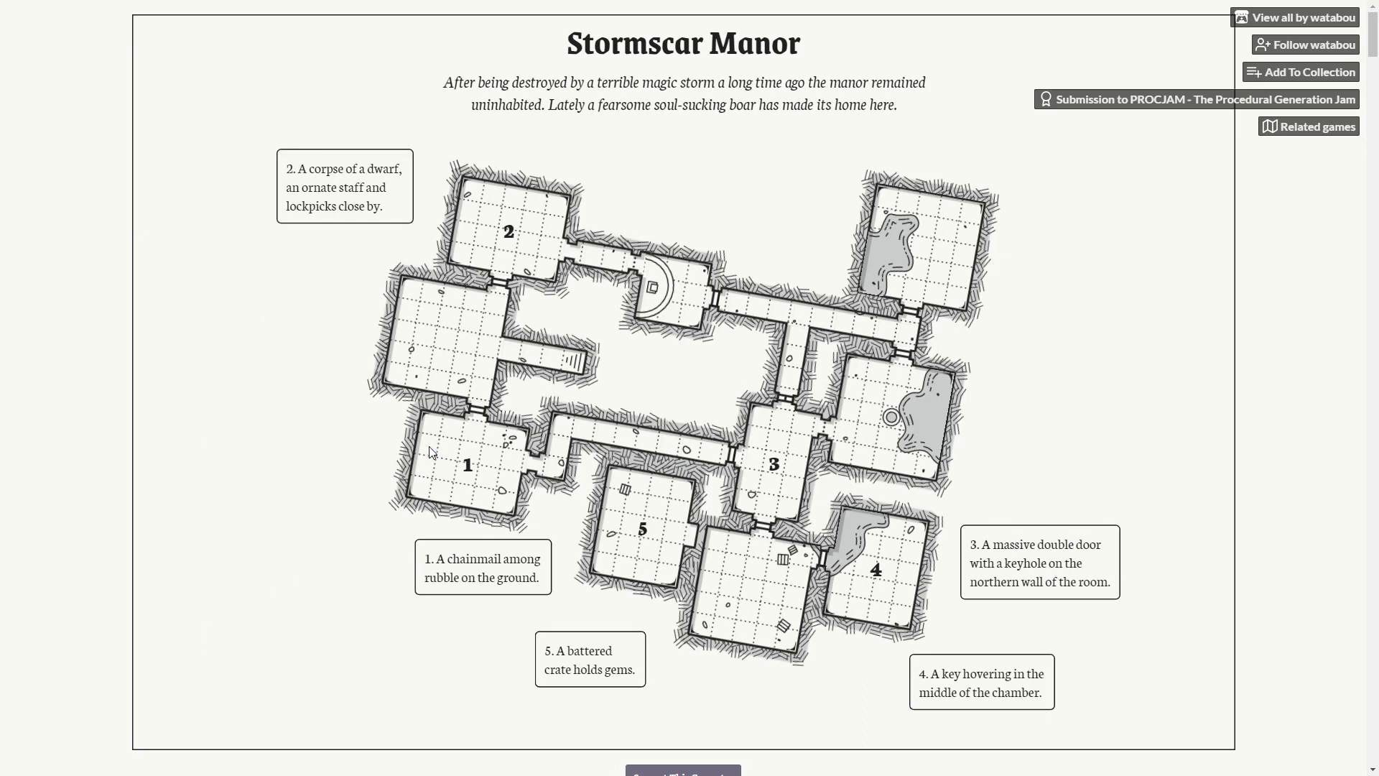
right_click(192, 179)
mouse_move(273, 501)
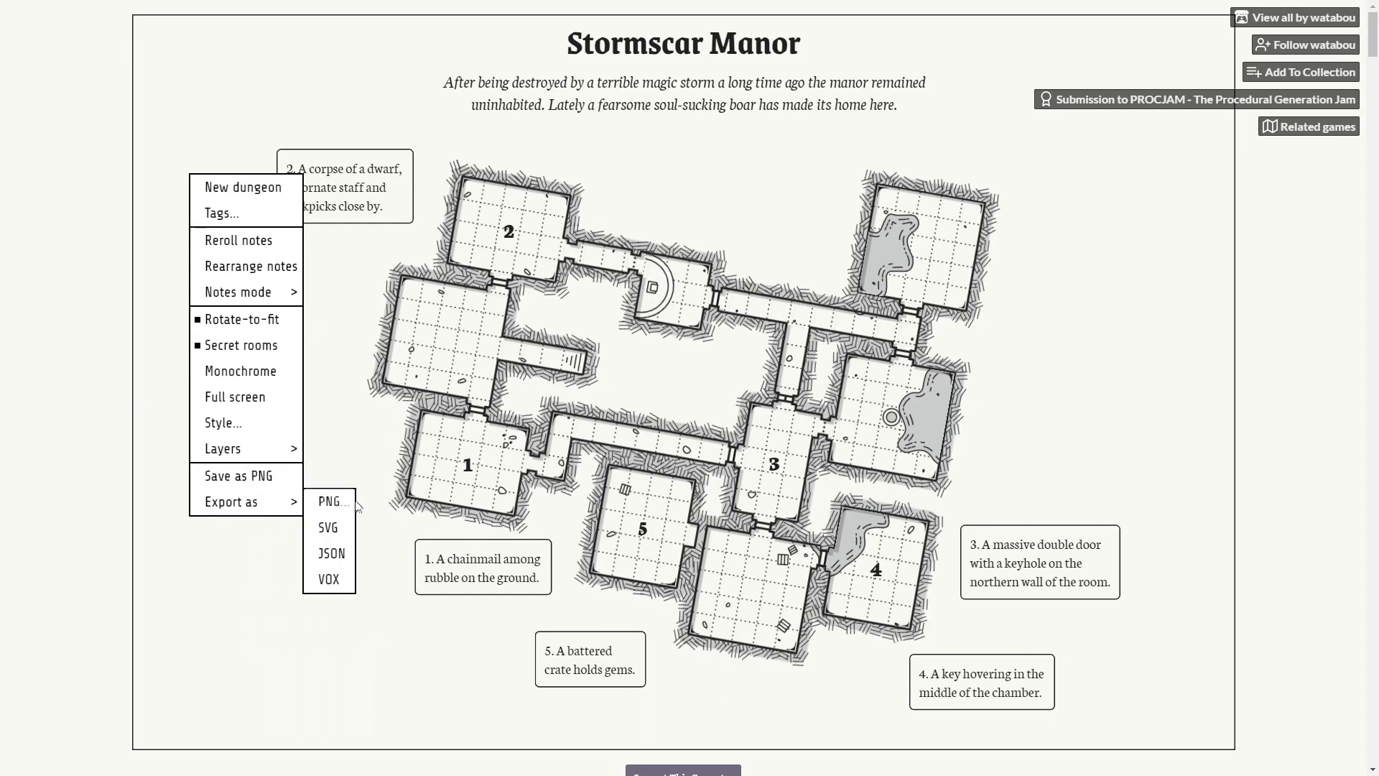
click(329, 556)
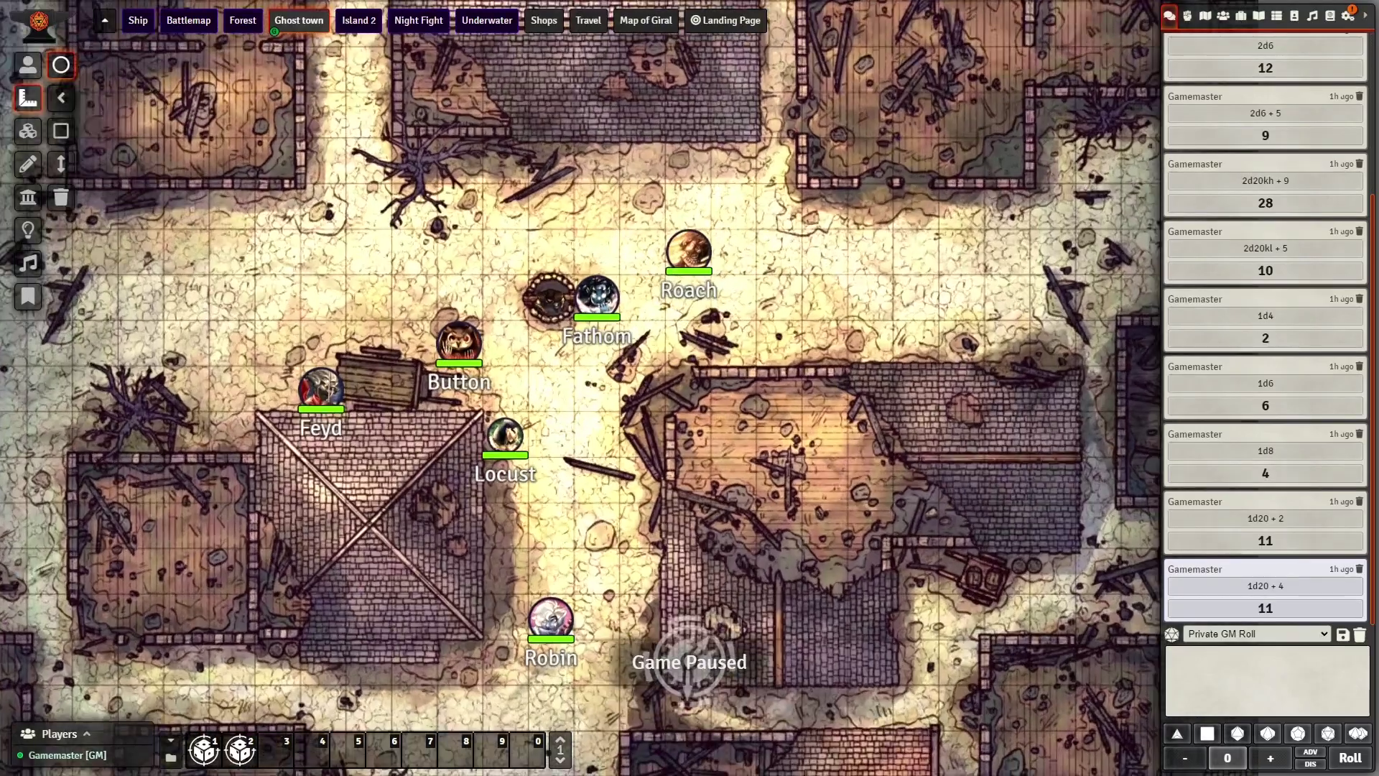
Open the scene list and start a OnePageParser scene import.
click(1211, 19)
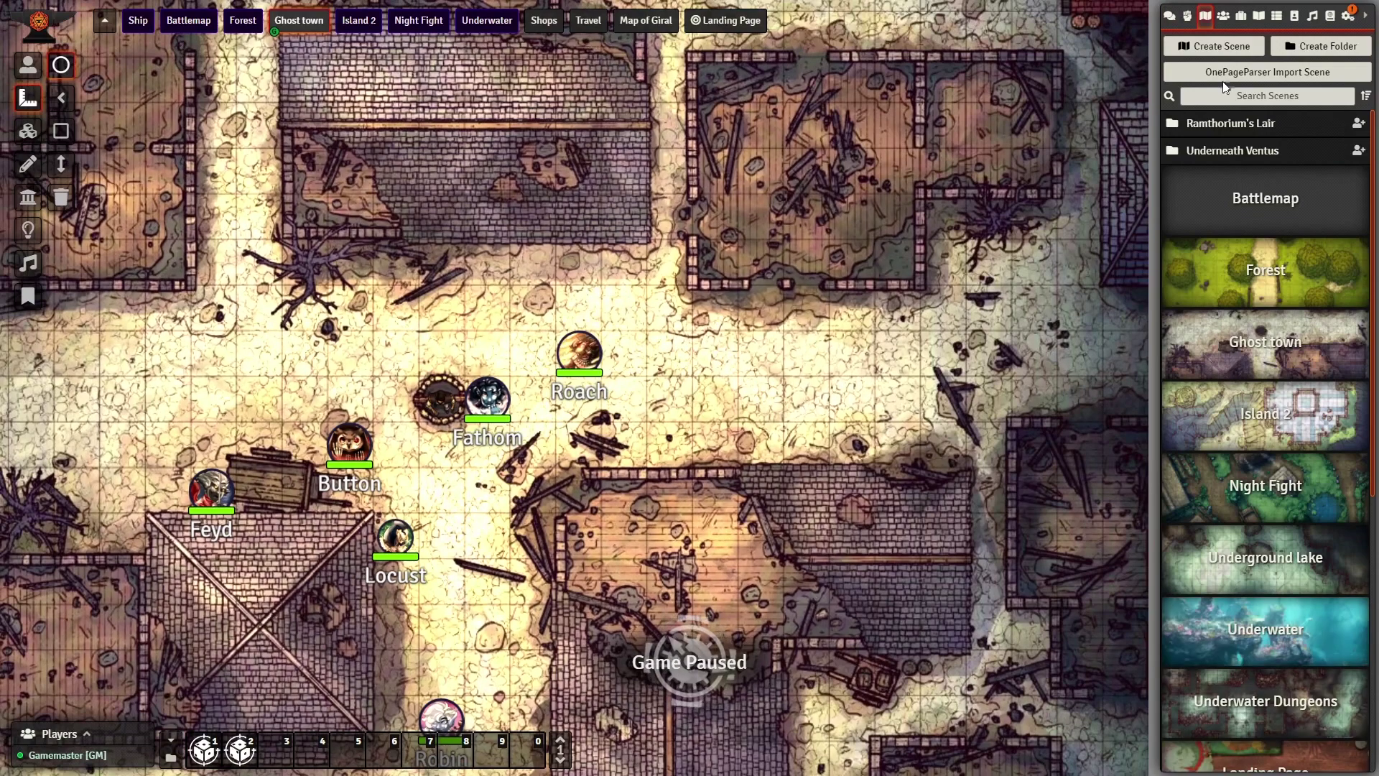
click(1262, 71)
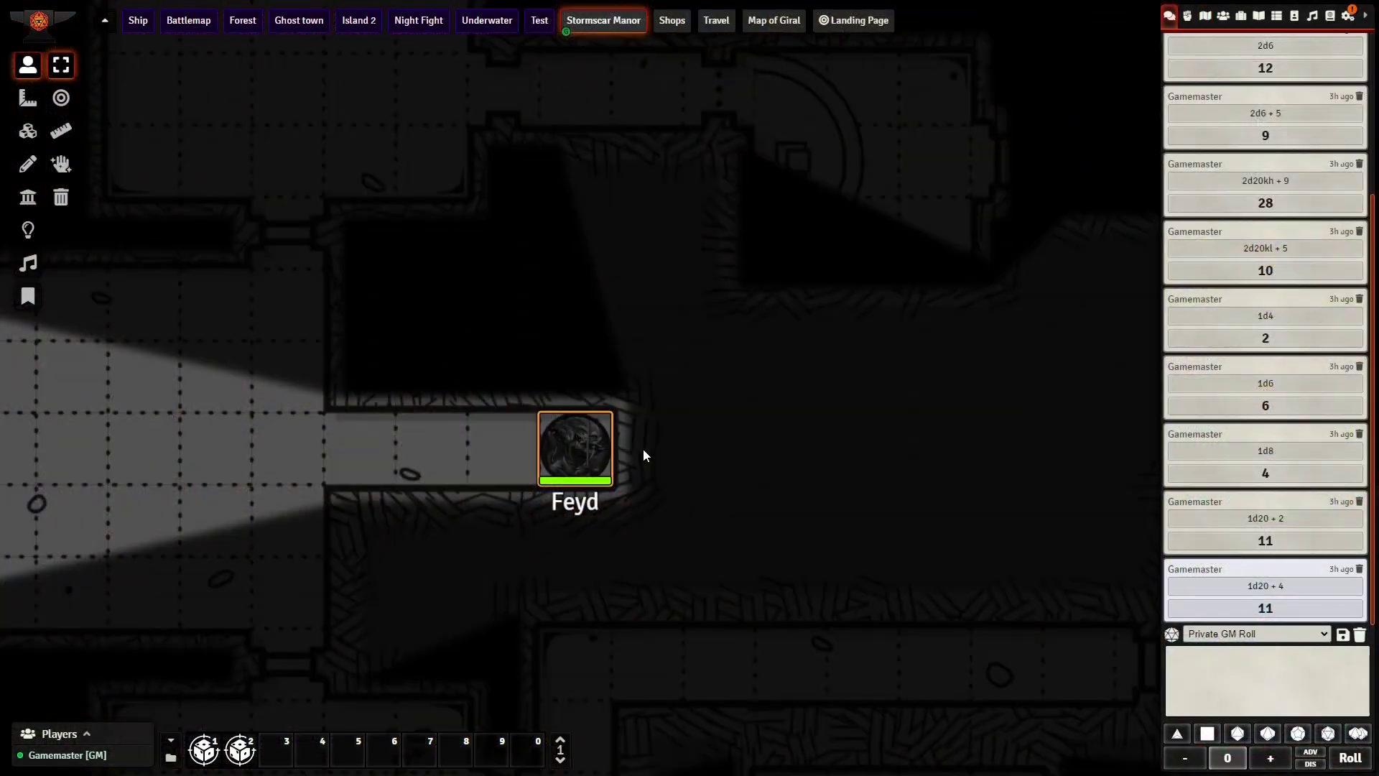
Move Feyd out of the stair corridor into the large western room and up to its north door.
key(Left)
key(Left)
key(Left)
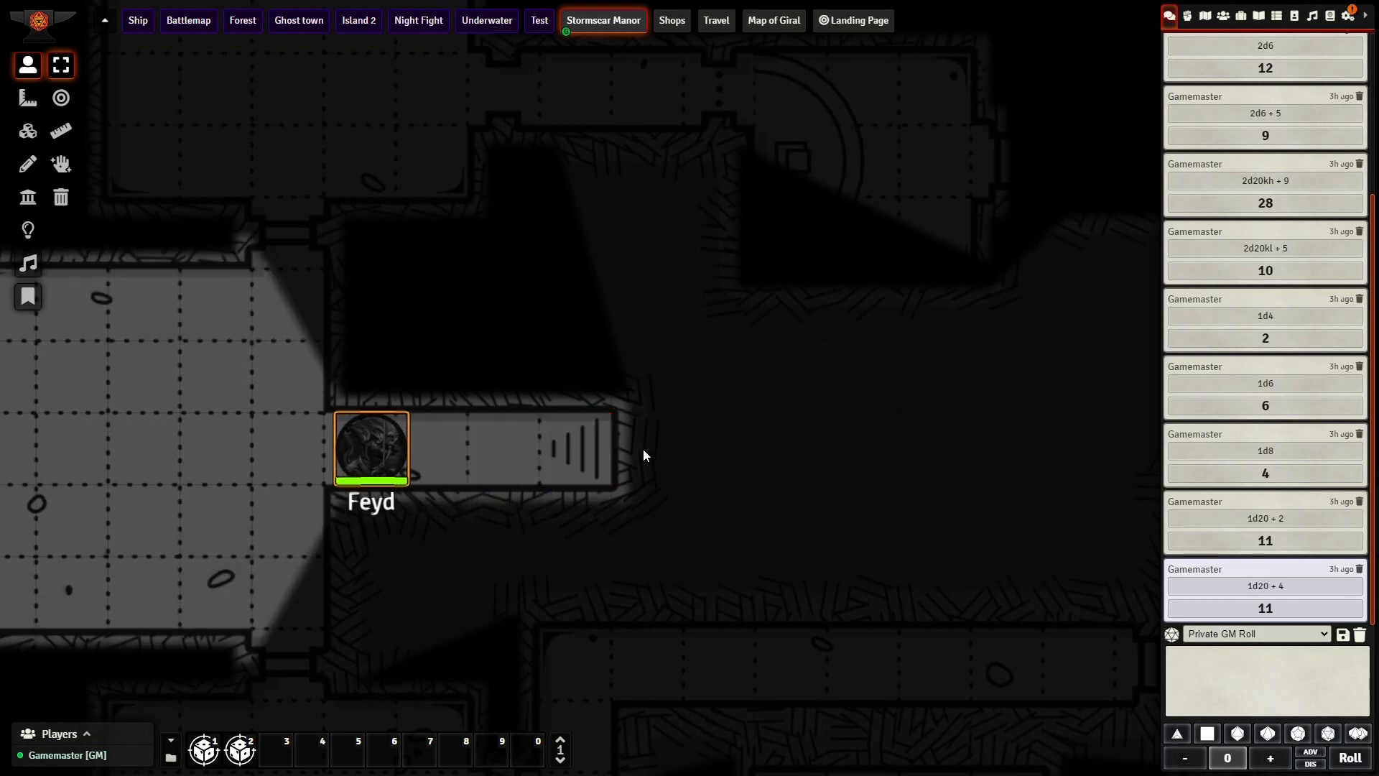
key(Left)
key(Up)
key(Up)
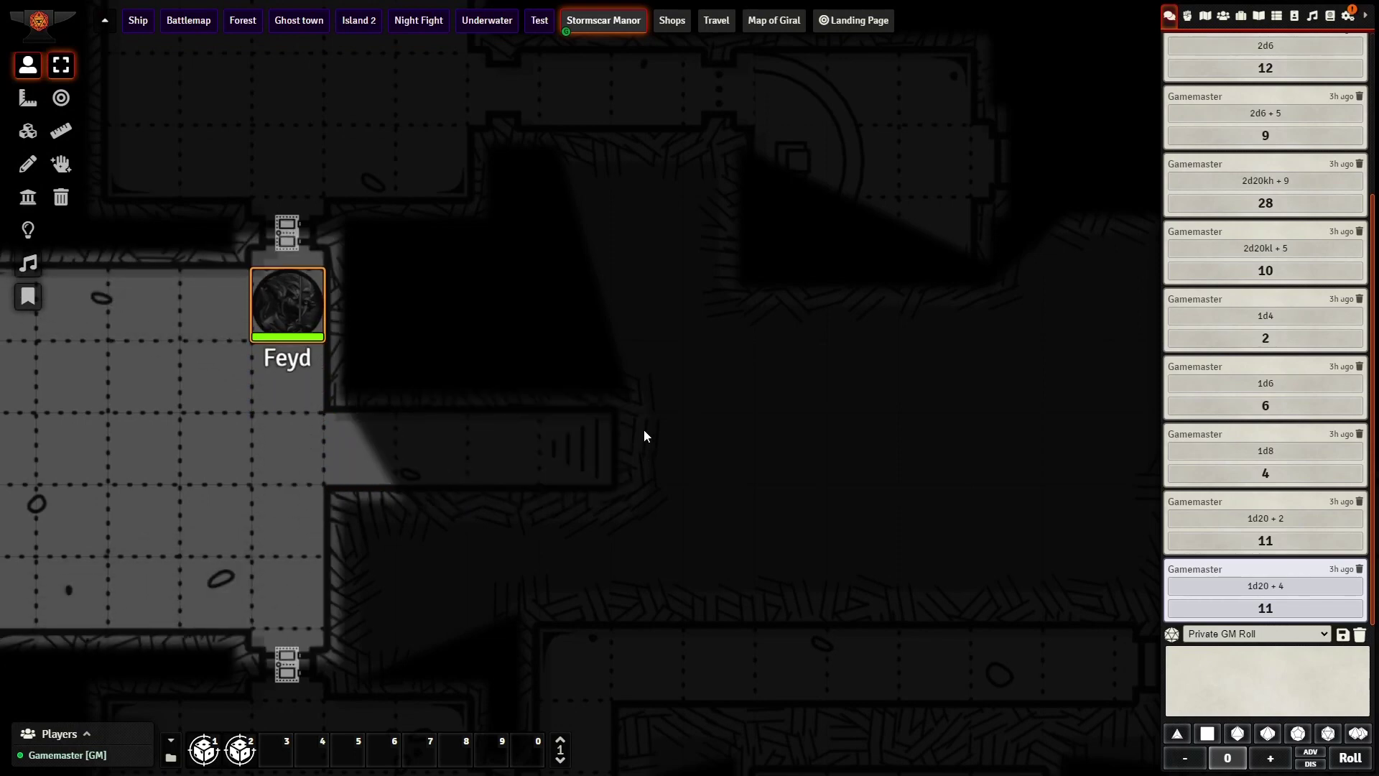
key(Up)
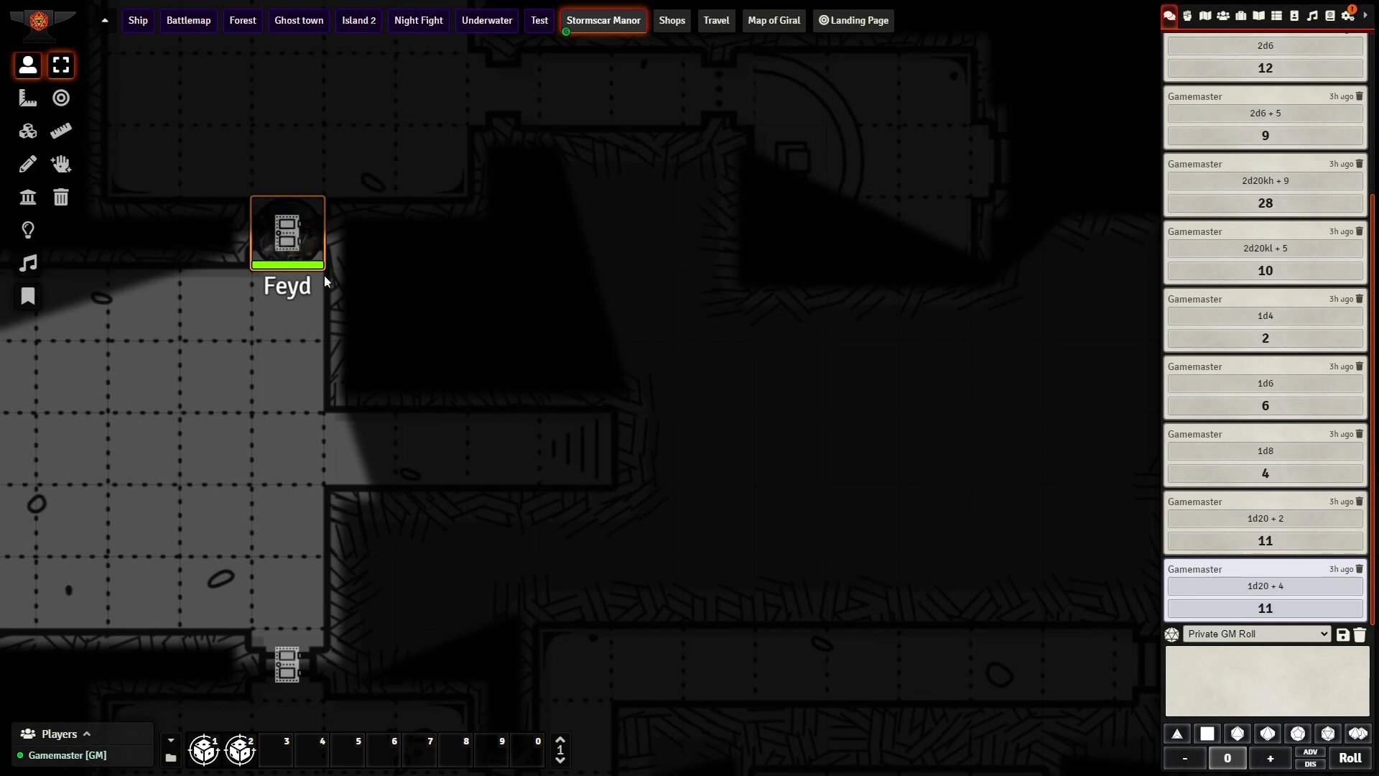
Open the north door of the large western room and place Feyd in its doorway.
key(Down)
click(291, 234)
drag(413, 146, 459, 343)
key(Up)
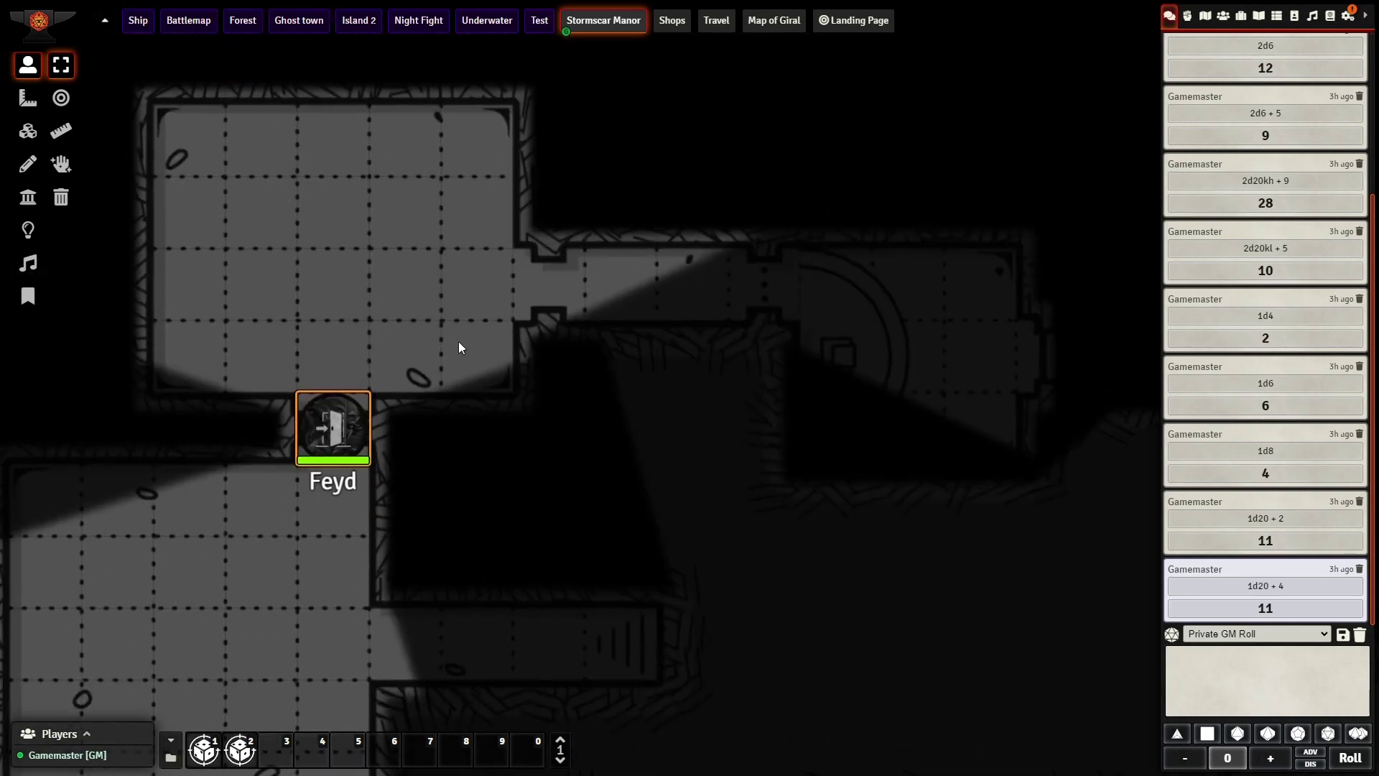
Move Feyd through the northern room and along the east corridor up to the locked door.
key(Up)
key(Up)
key(Right)
key(Right)
key(Right)
key(Right)
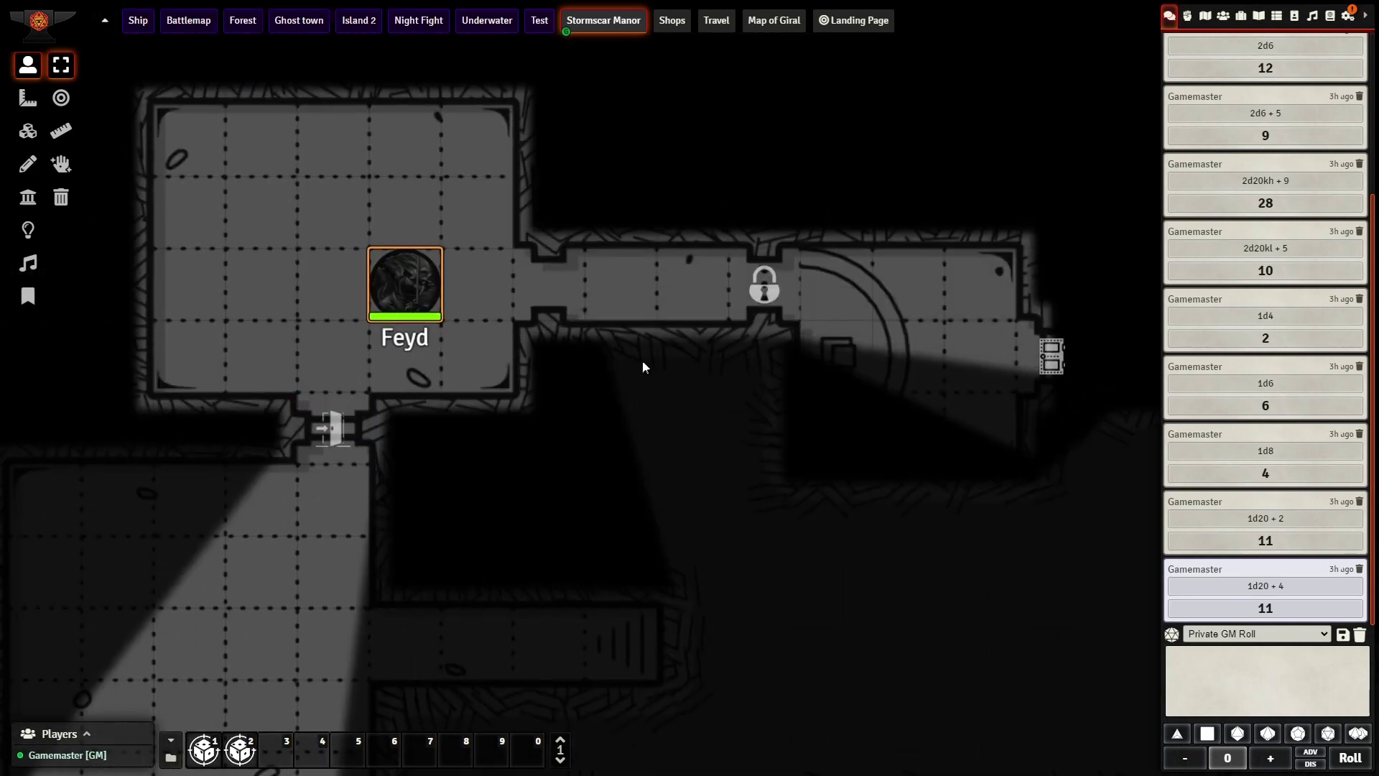
key(Right)
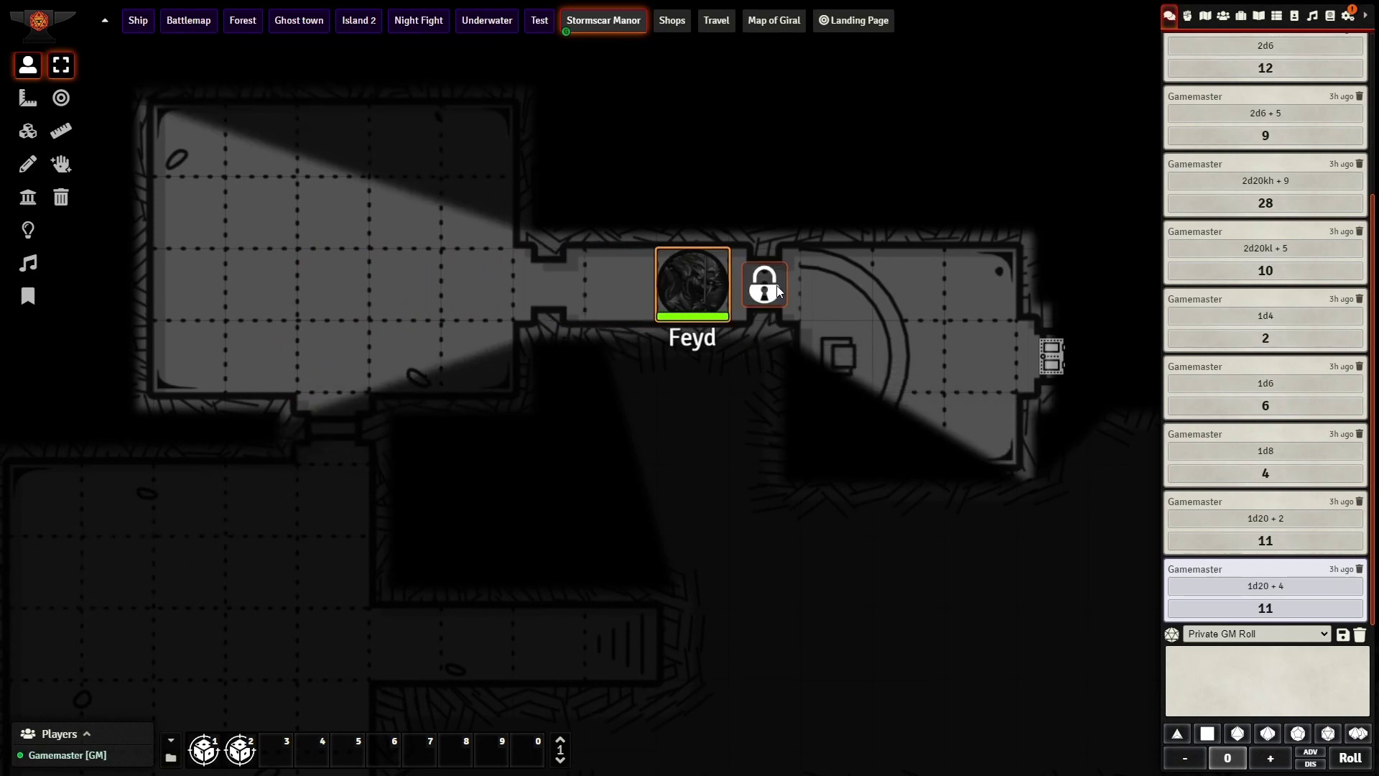
Bring Feyd back from the locked door through the northern room and its south door into the large western room.
key(Left)
key(Left)
key(Left)
key(Left)
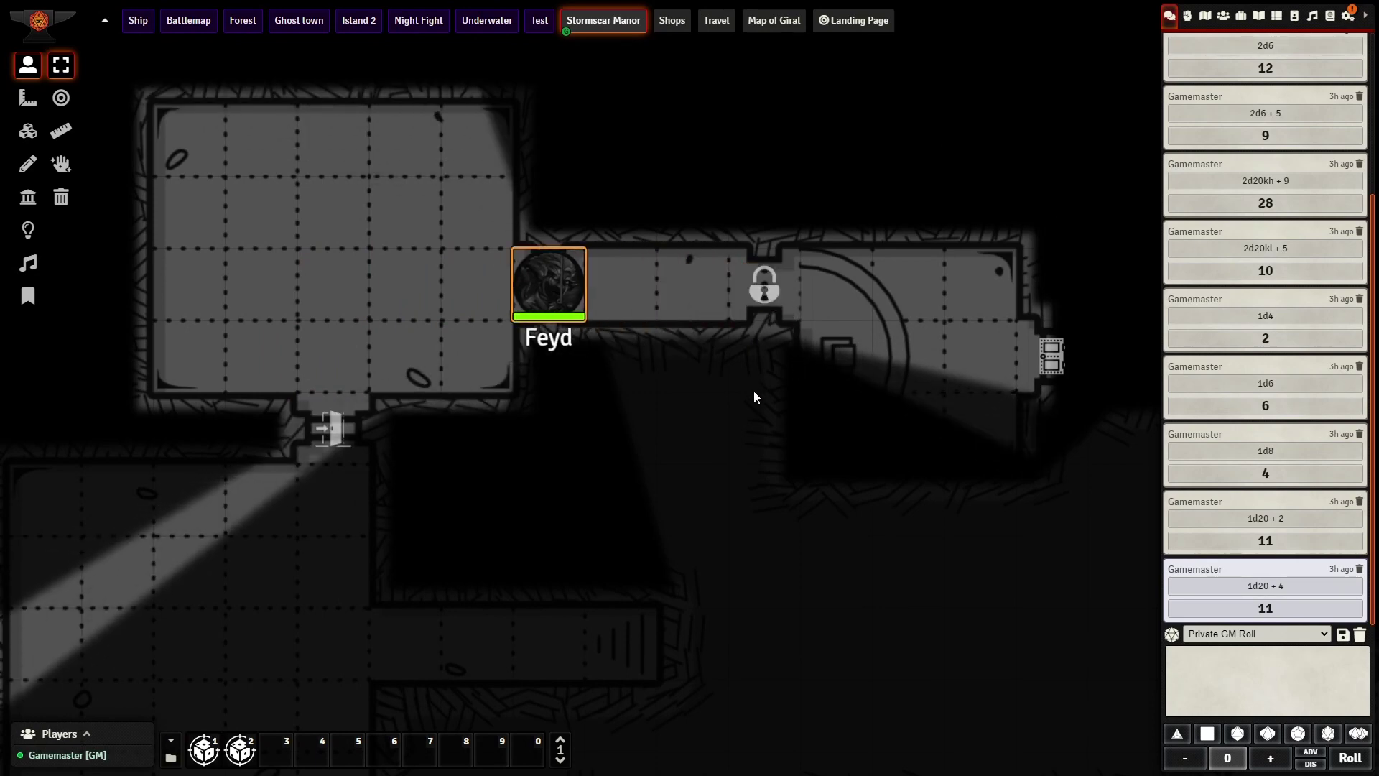
key(Left)
key(Down)
key(Down)
key(Down)
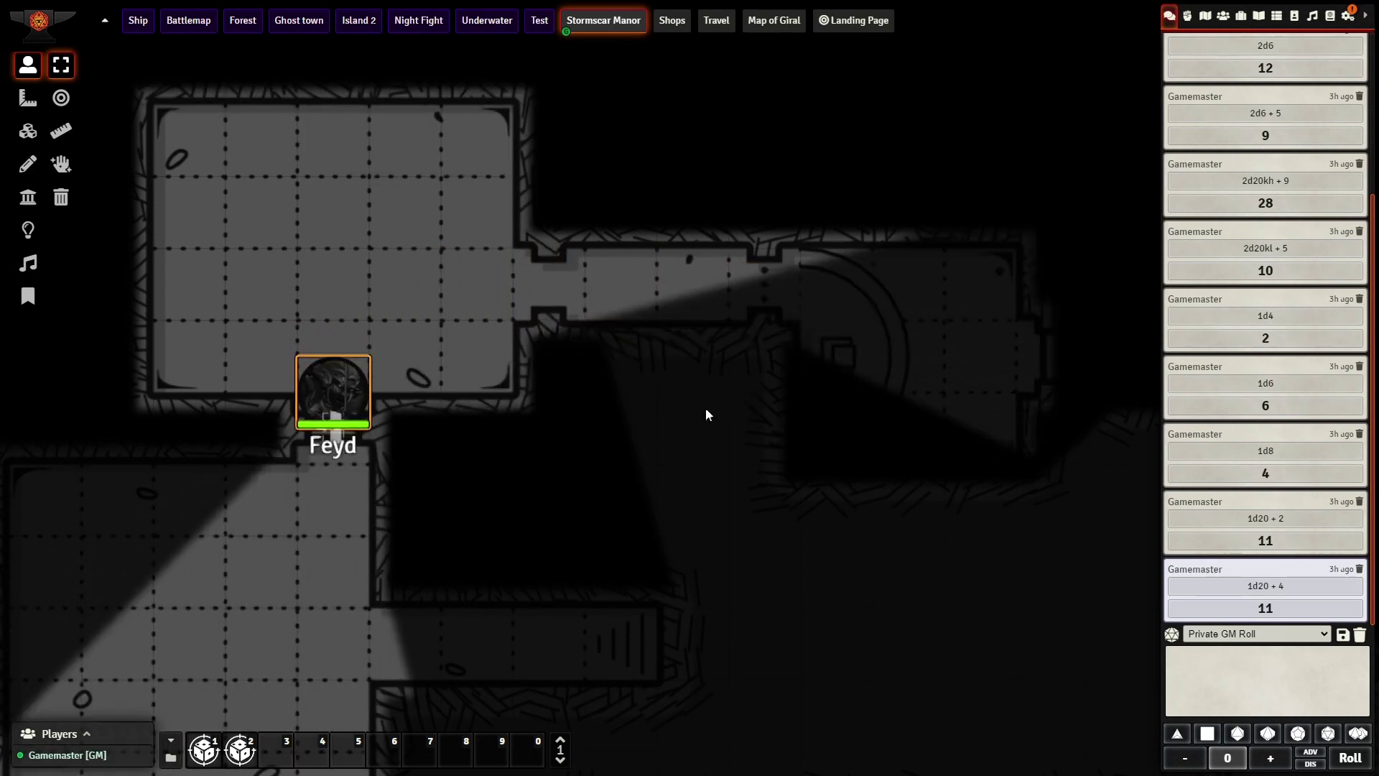
key(Down)
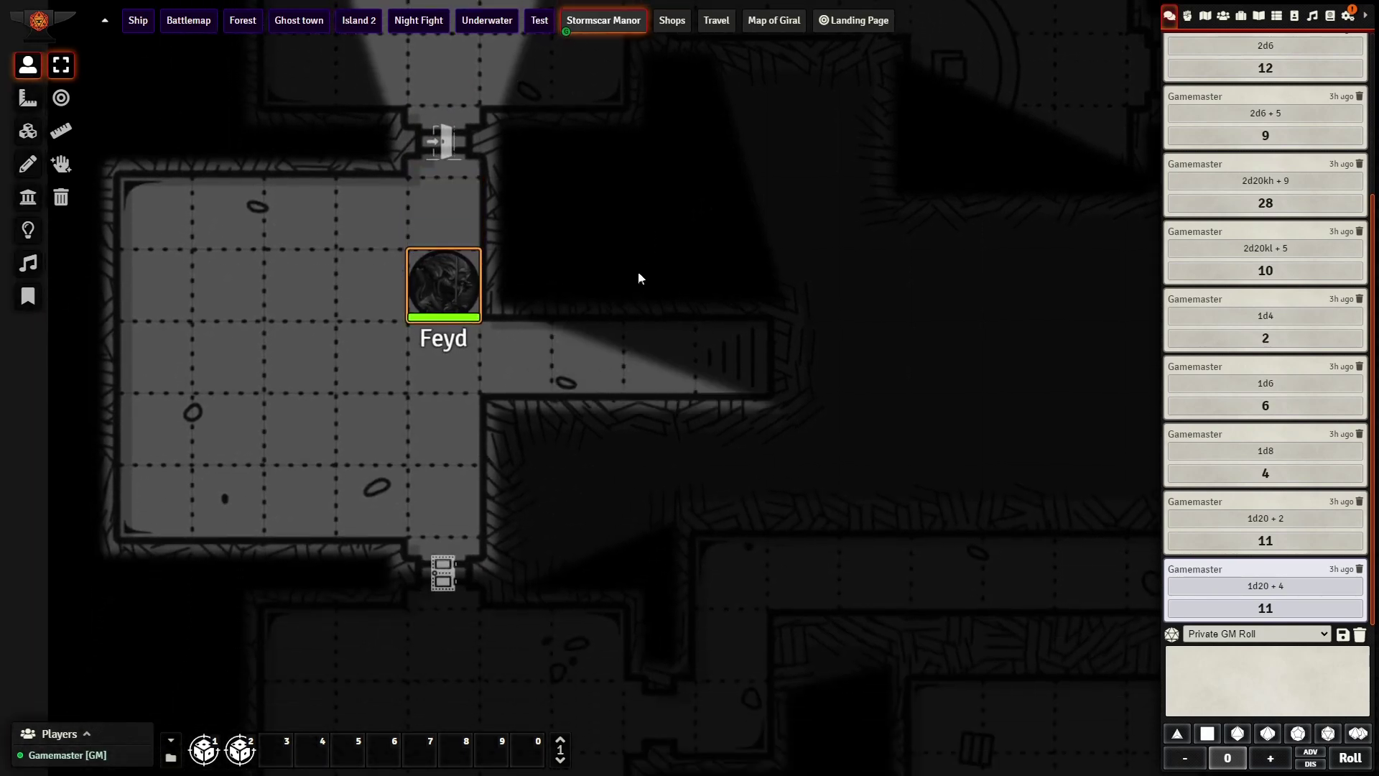
Move Feyd down the large western room, open its south door and place the token in the doorway.
key(Down)
key(Down)
key(Down)
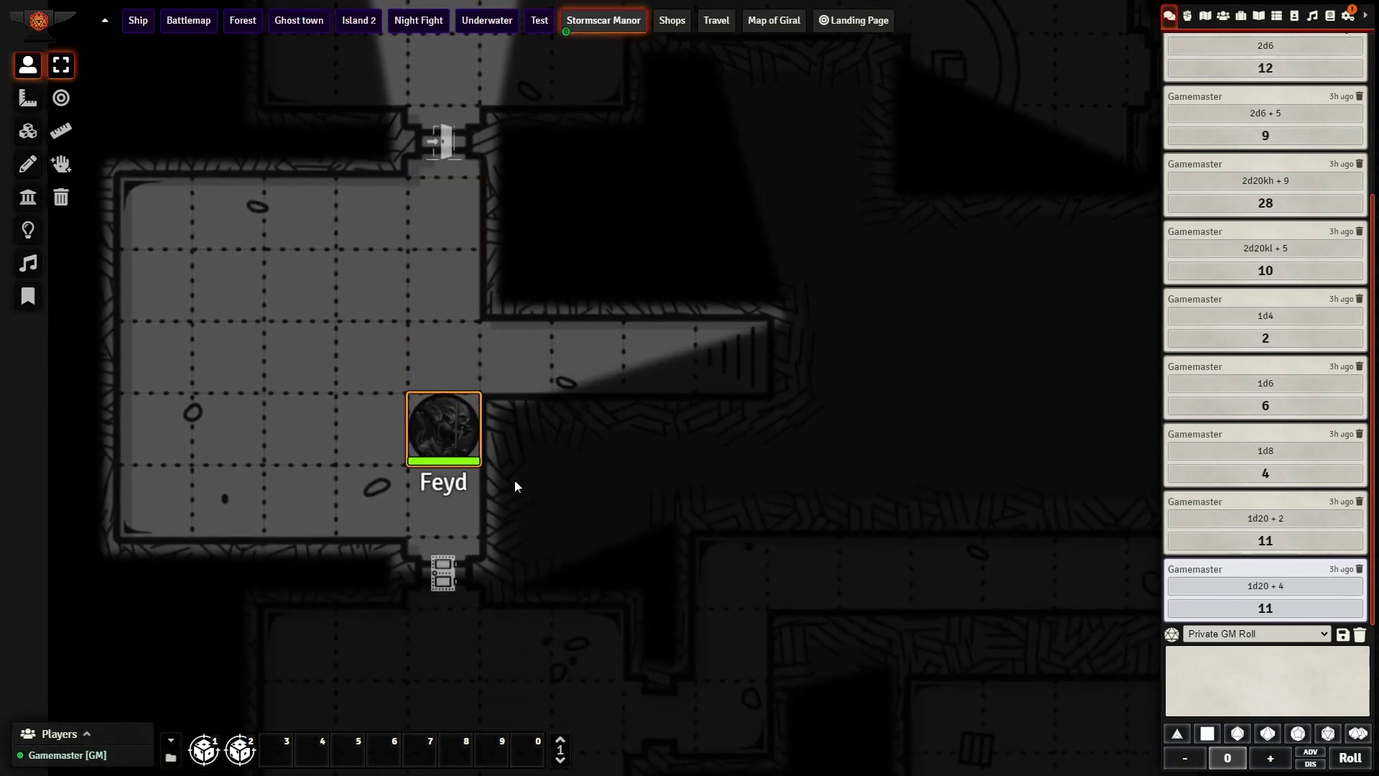
click(445, 571)
key(Down)
key(Down)
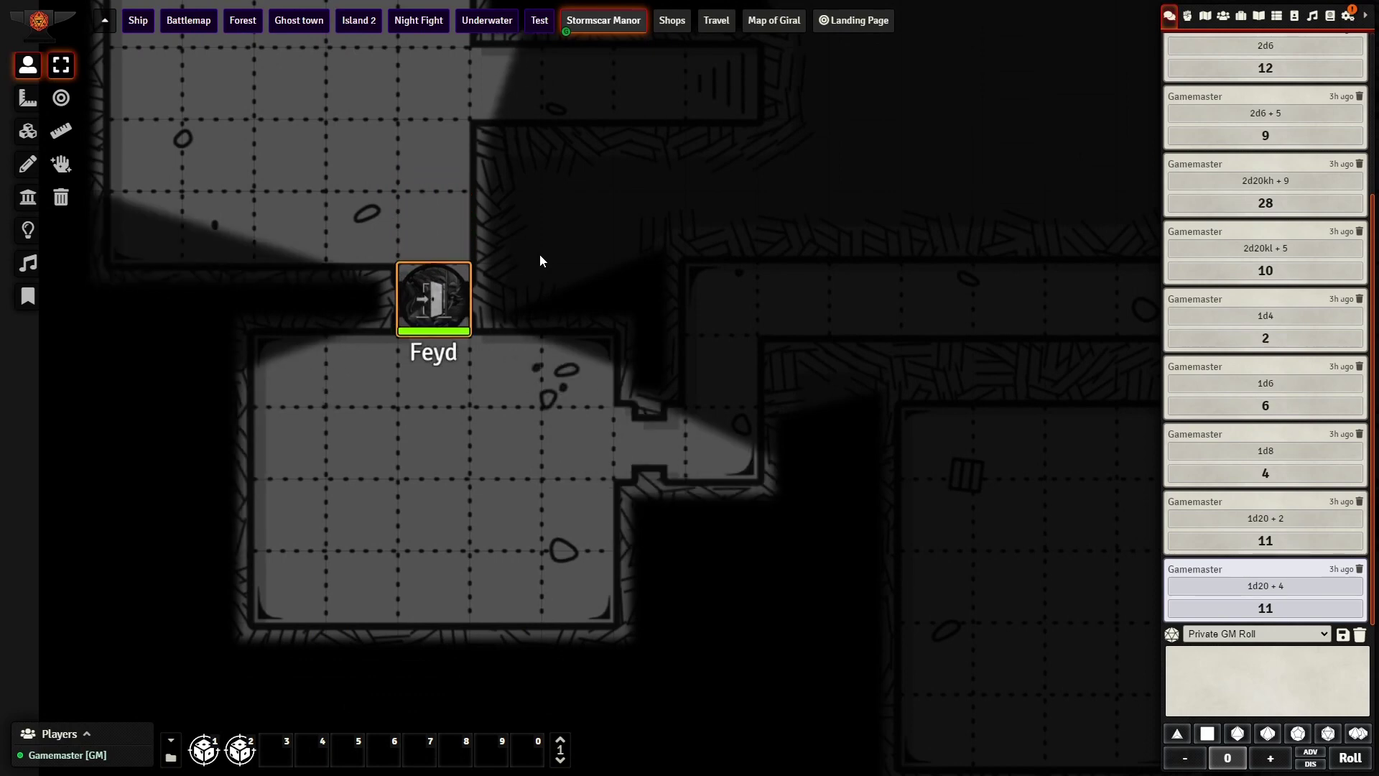
Move Feyd through the southwestern room's east exit and into the long corridor.
key(Down)
key(Right)
key(Right)
key(Right)
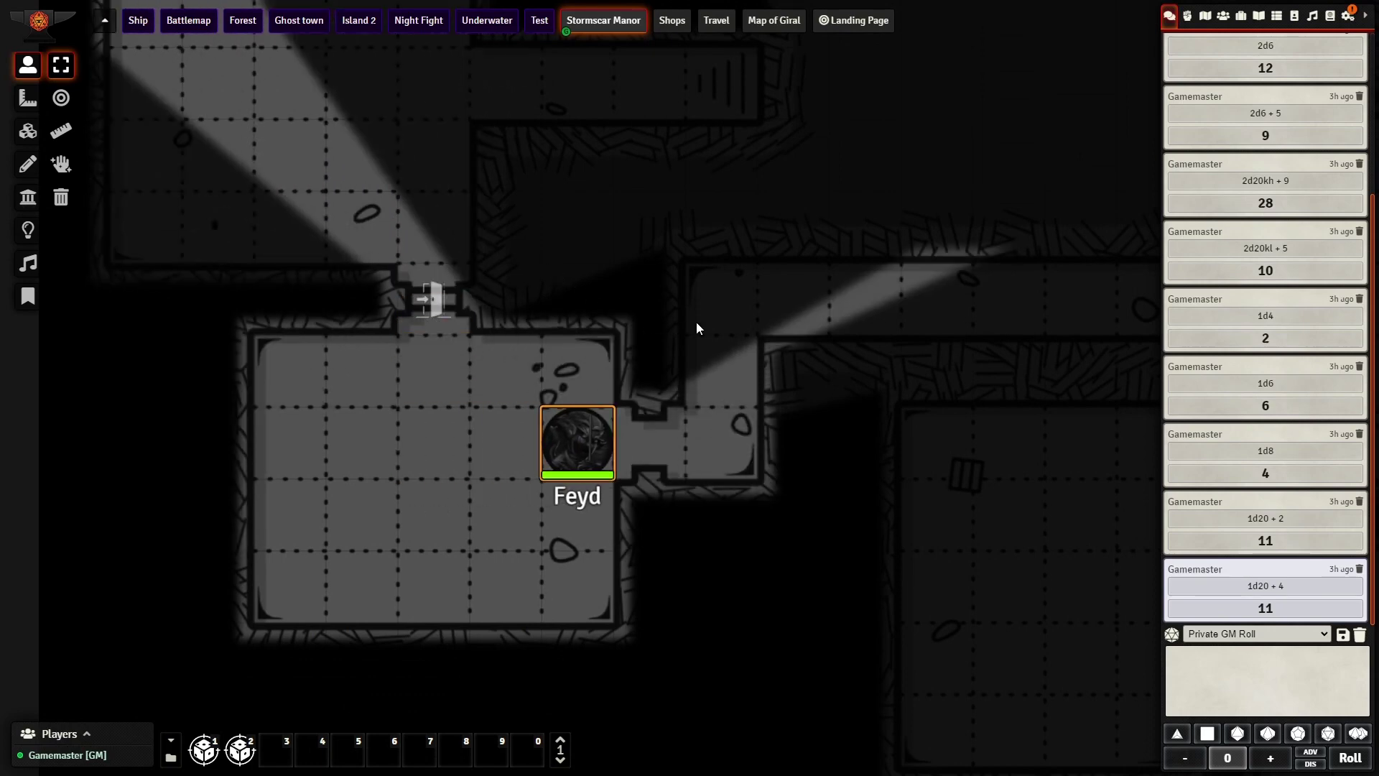
key(Right)
key(Up)
key(Up)
key(Right)
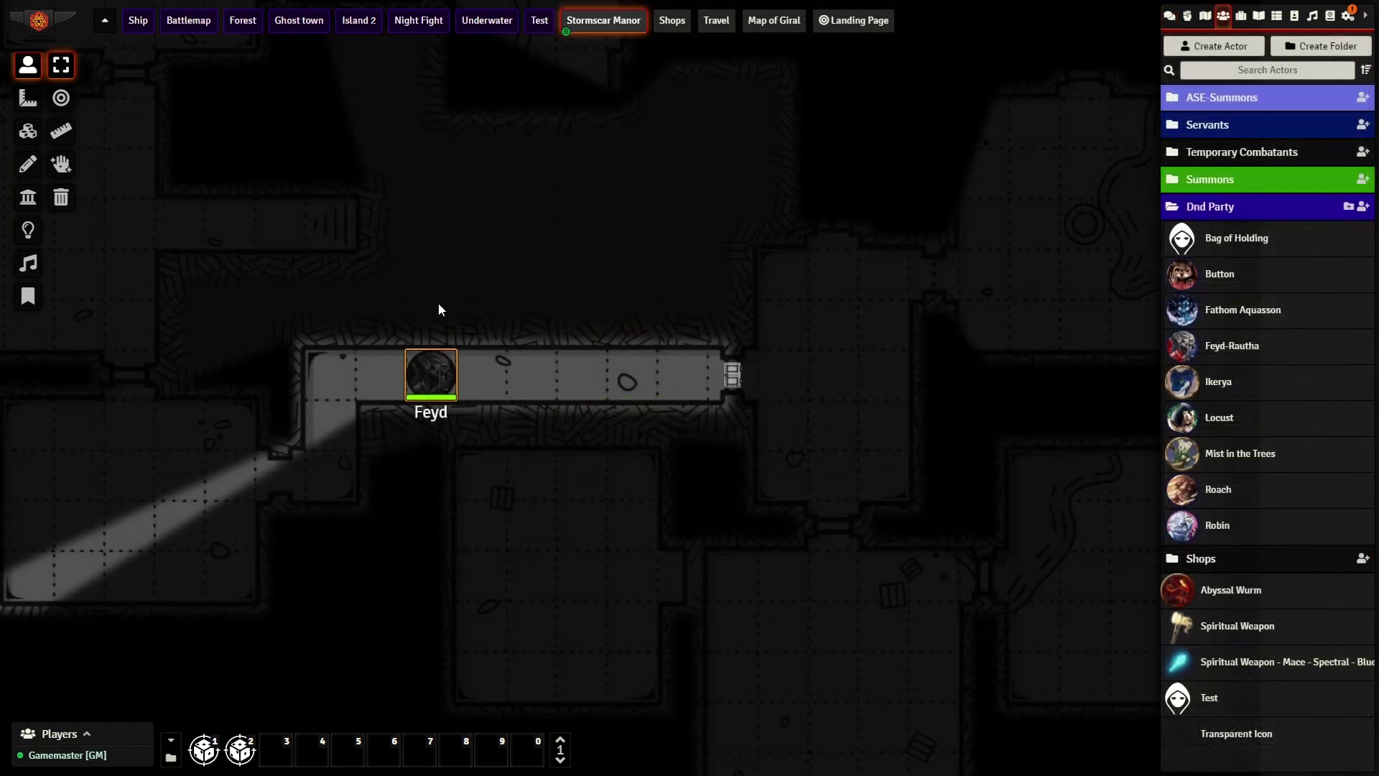
Move Feyd to the east end of the long corridor and open the door to Fathom's room.
key(Right)
key(Right)
key(Right)
key(Right)
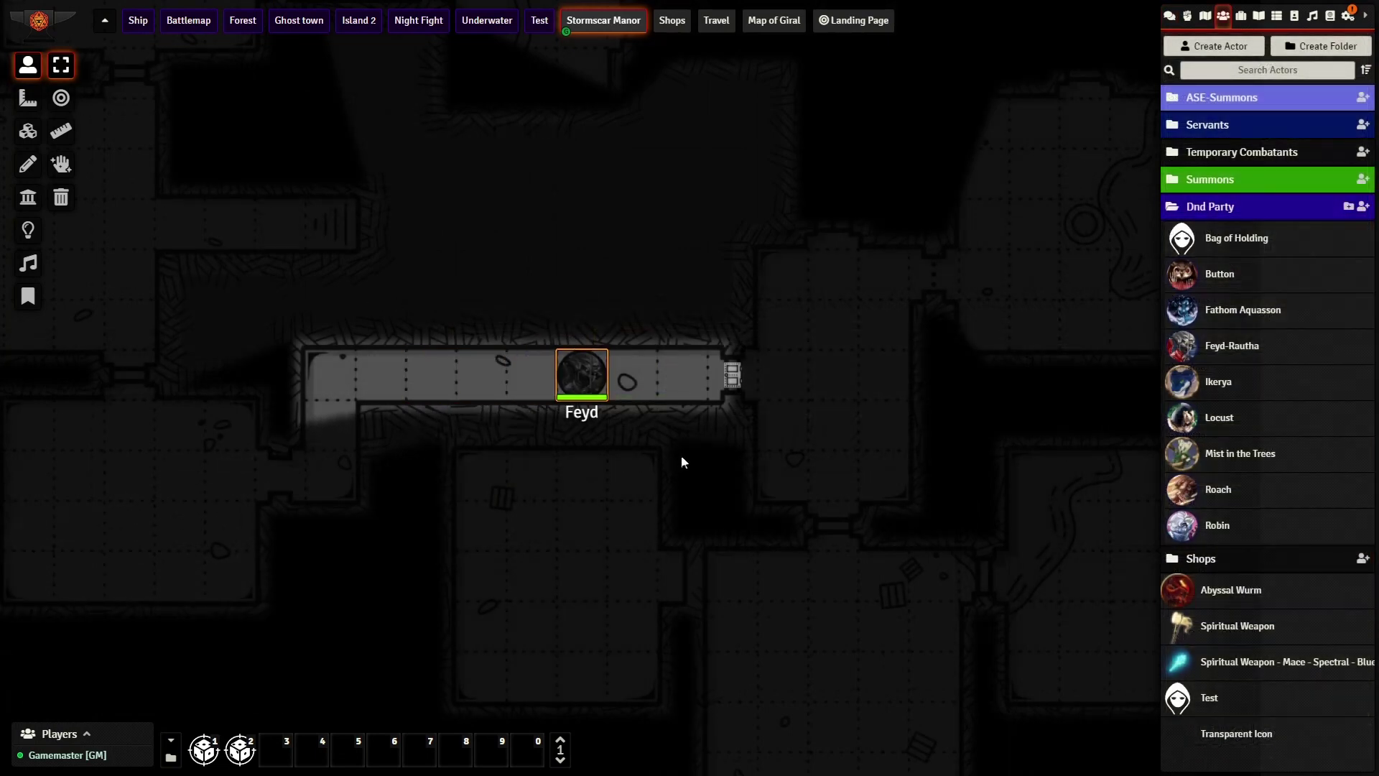
key(Right)
click(743, 385)
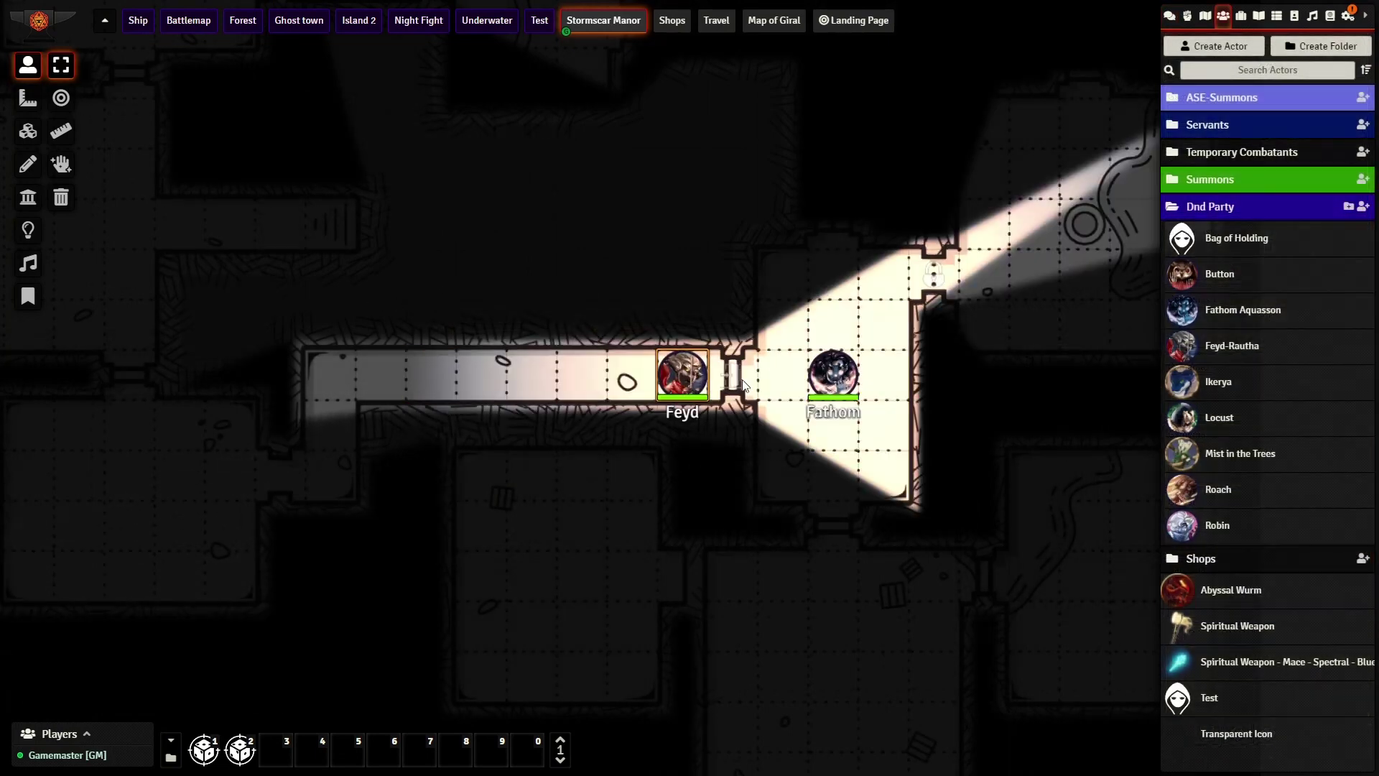
Move Feyd into Fathom's room and up to the locked north door.
key(Right)
key(Right)
key(Right)
key(Up)
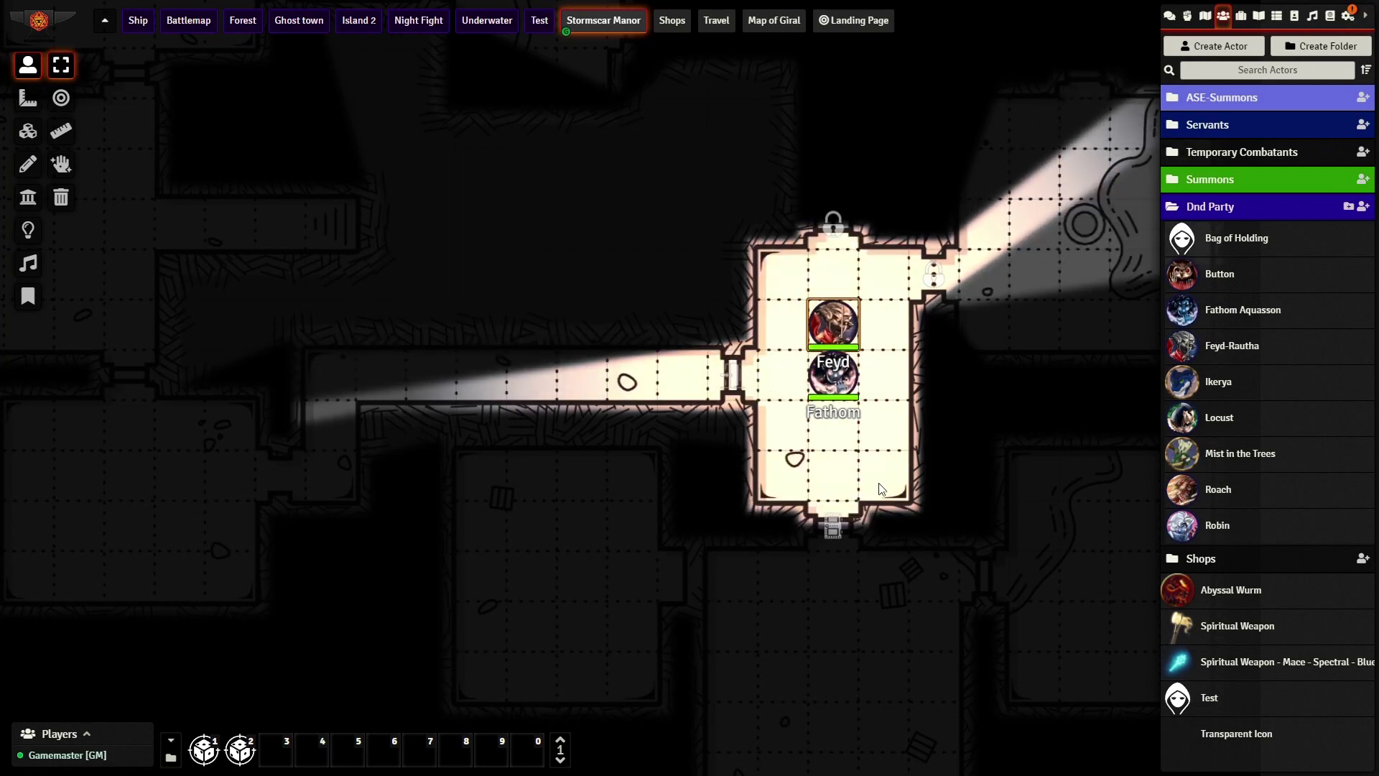
key(Up)
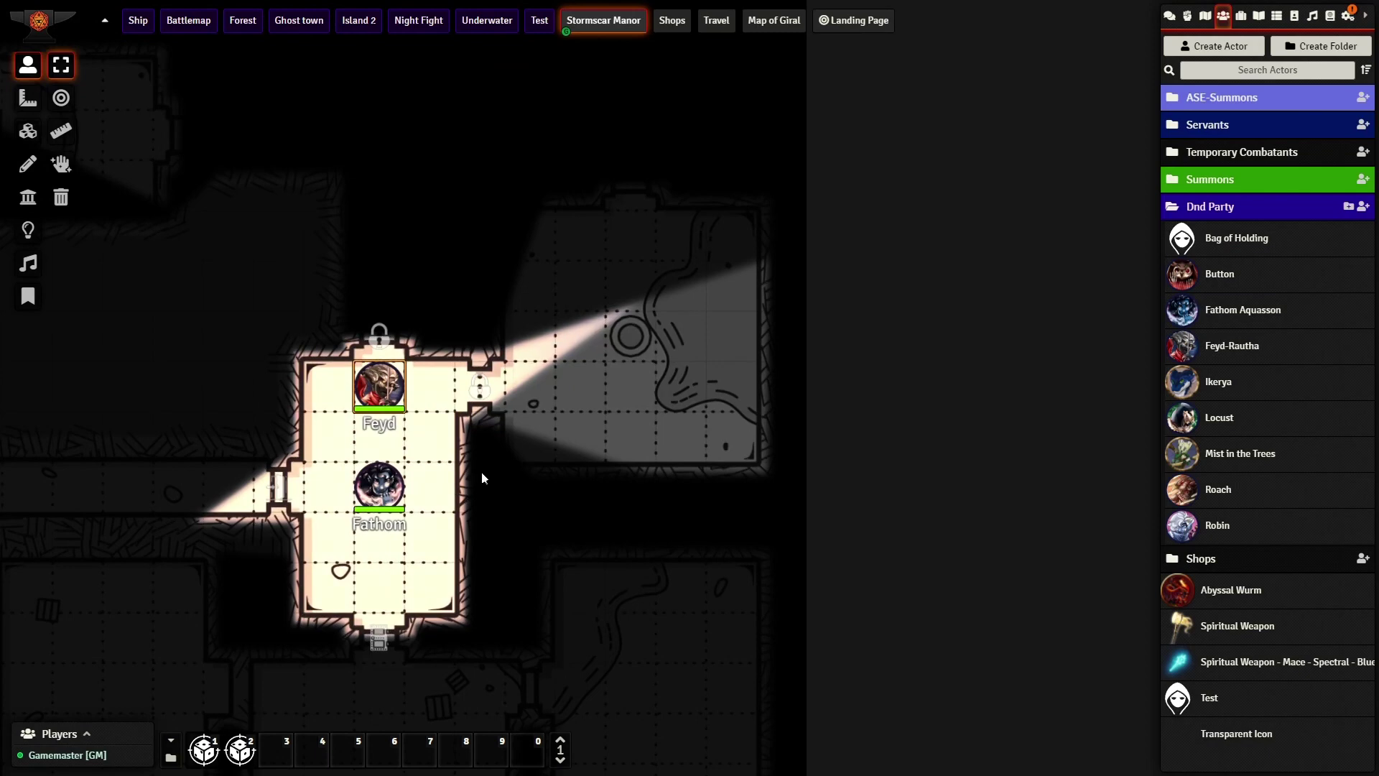
Move Feyd along the east side of Fathom's room and down to its south door.
key(Right)
key(Right)
key(Left)
key(Down)
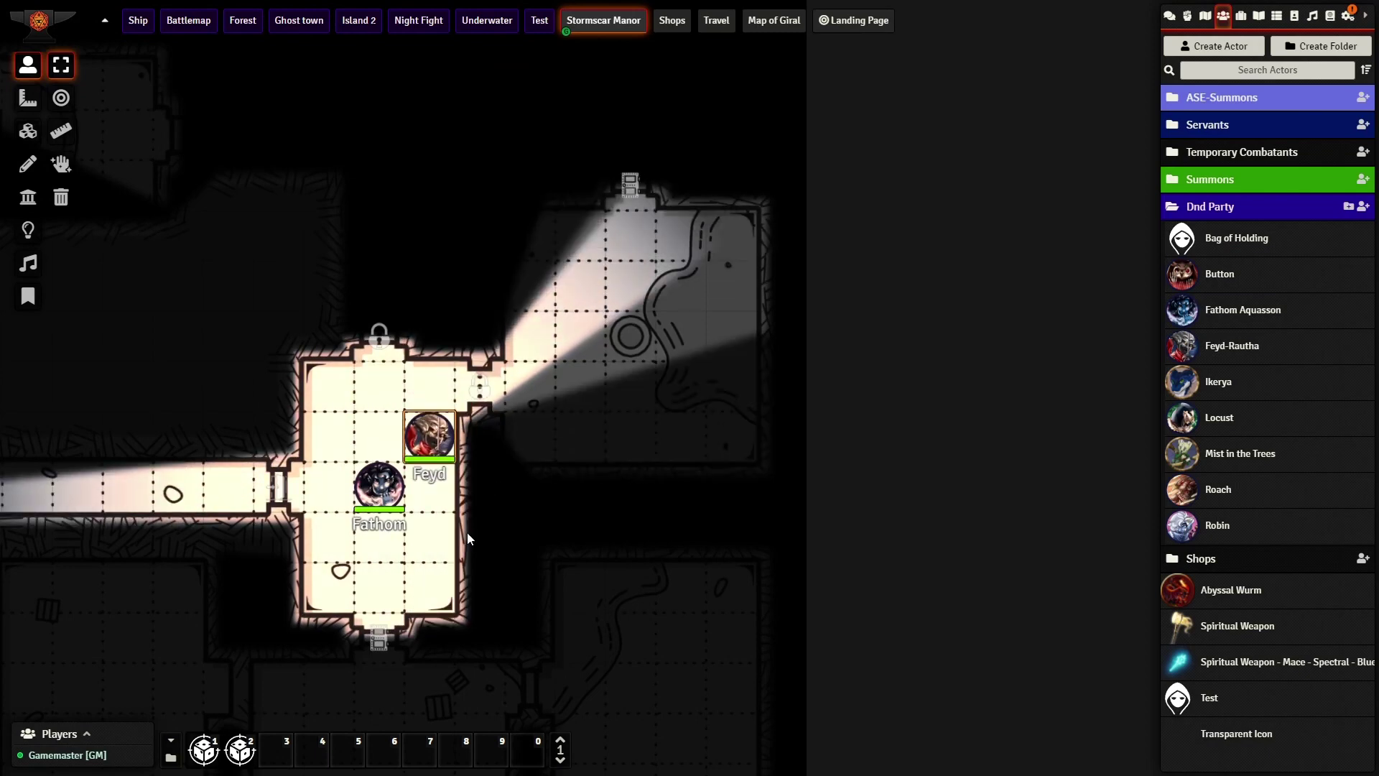
key(Down)
key(Down)
key(Left)
key(Down)
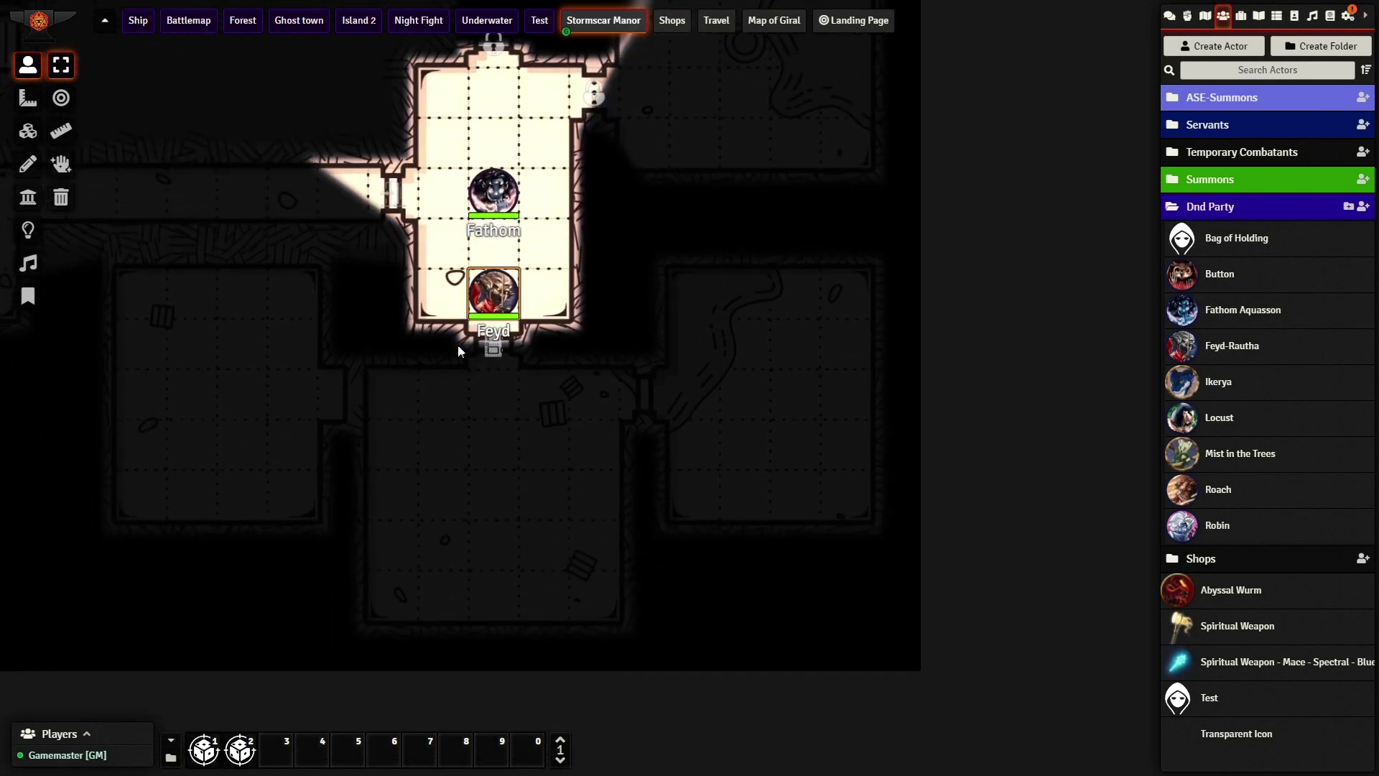
Move Feyd through the south door and to the west side of the crate room.
key(Down)
key(Down)
key(Left)
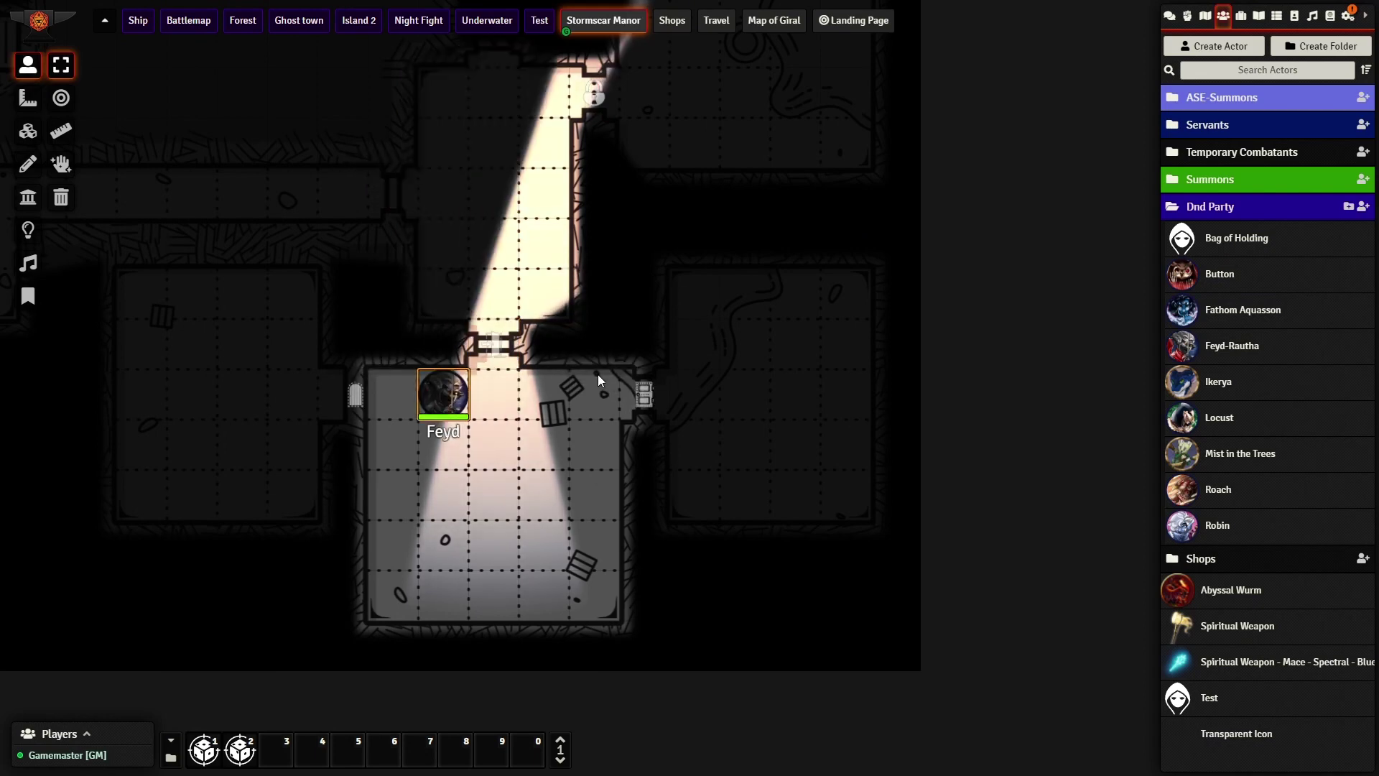
key(Down)
key(Left)
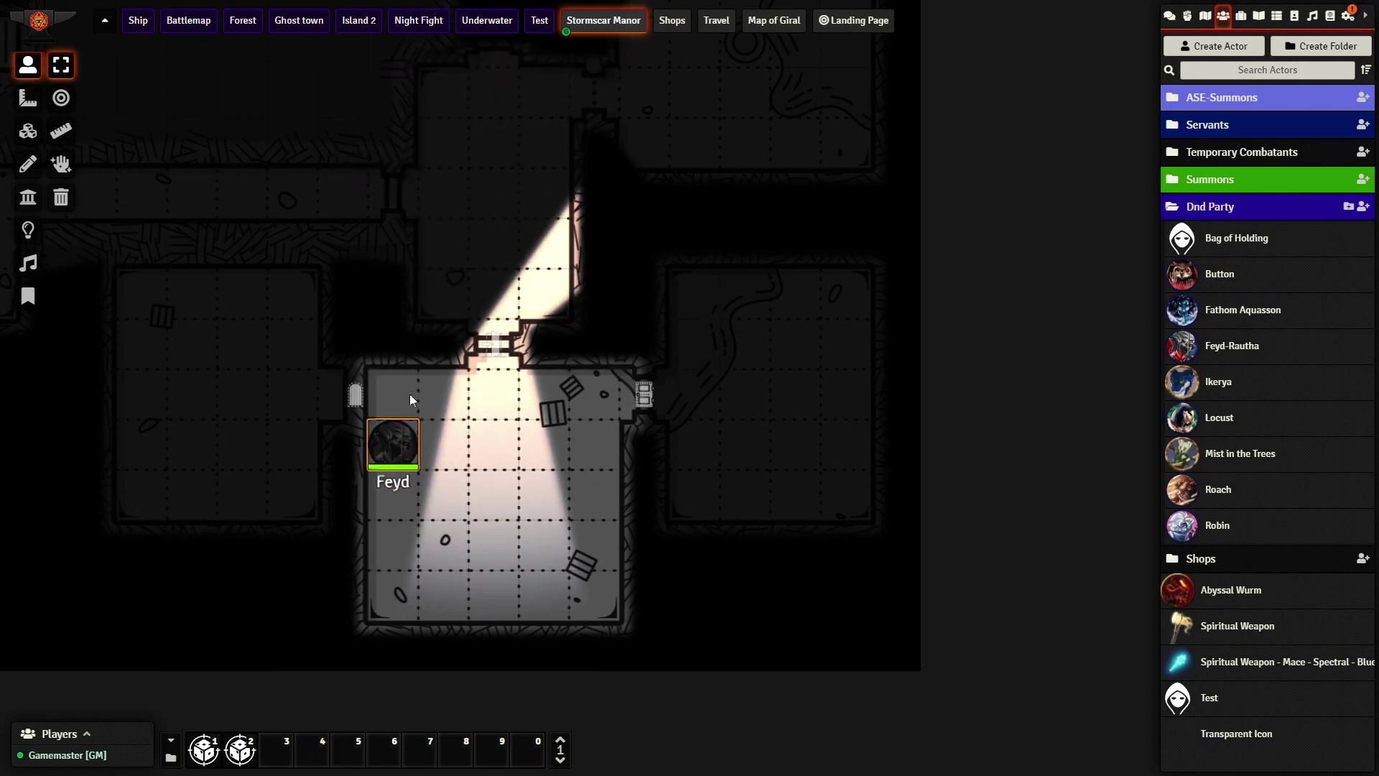
Move Feyd through the crate room's west door and into the middle of the adjoining room.
key(Up)
key(Left)
key(Left)
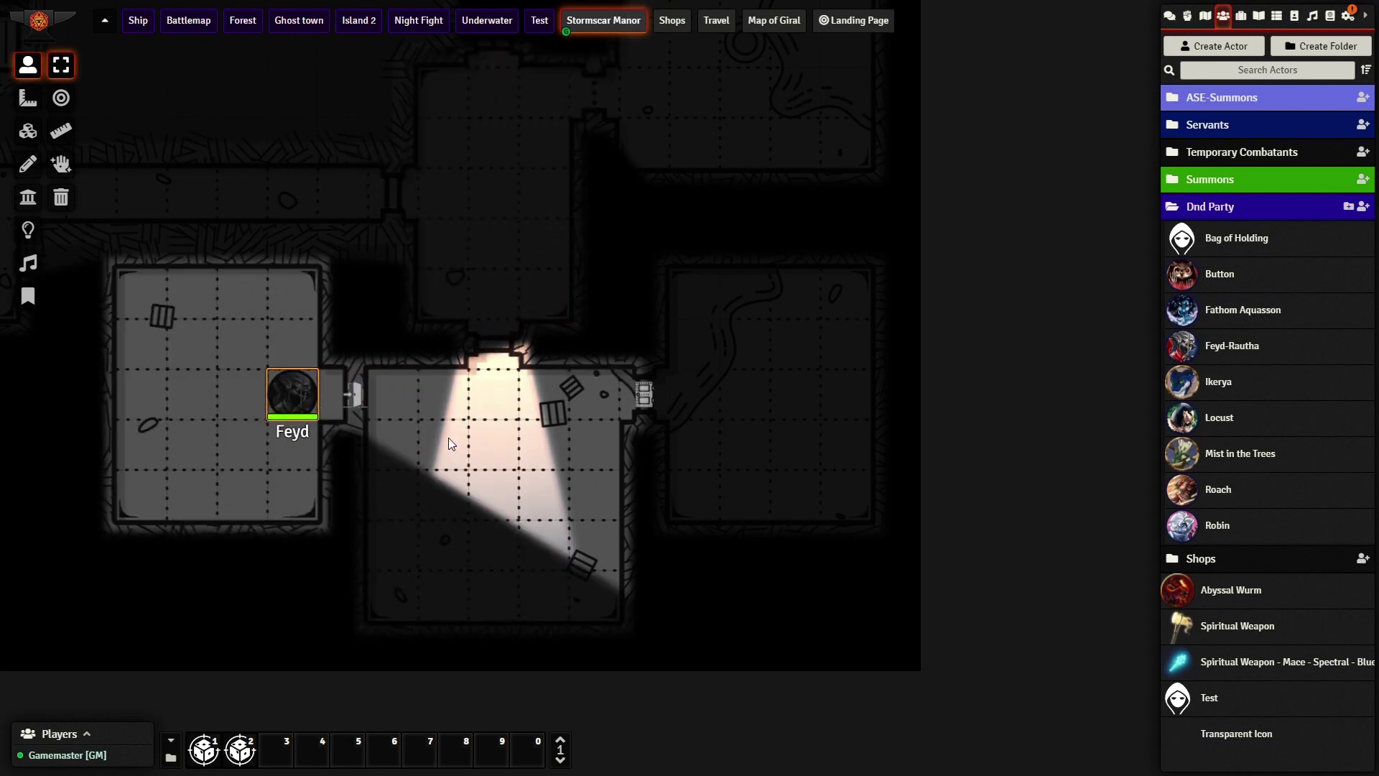
key(Left)
key(Left)
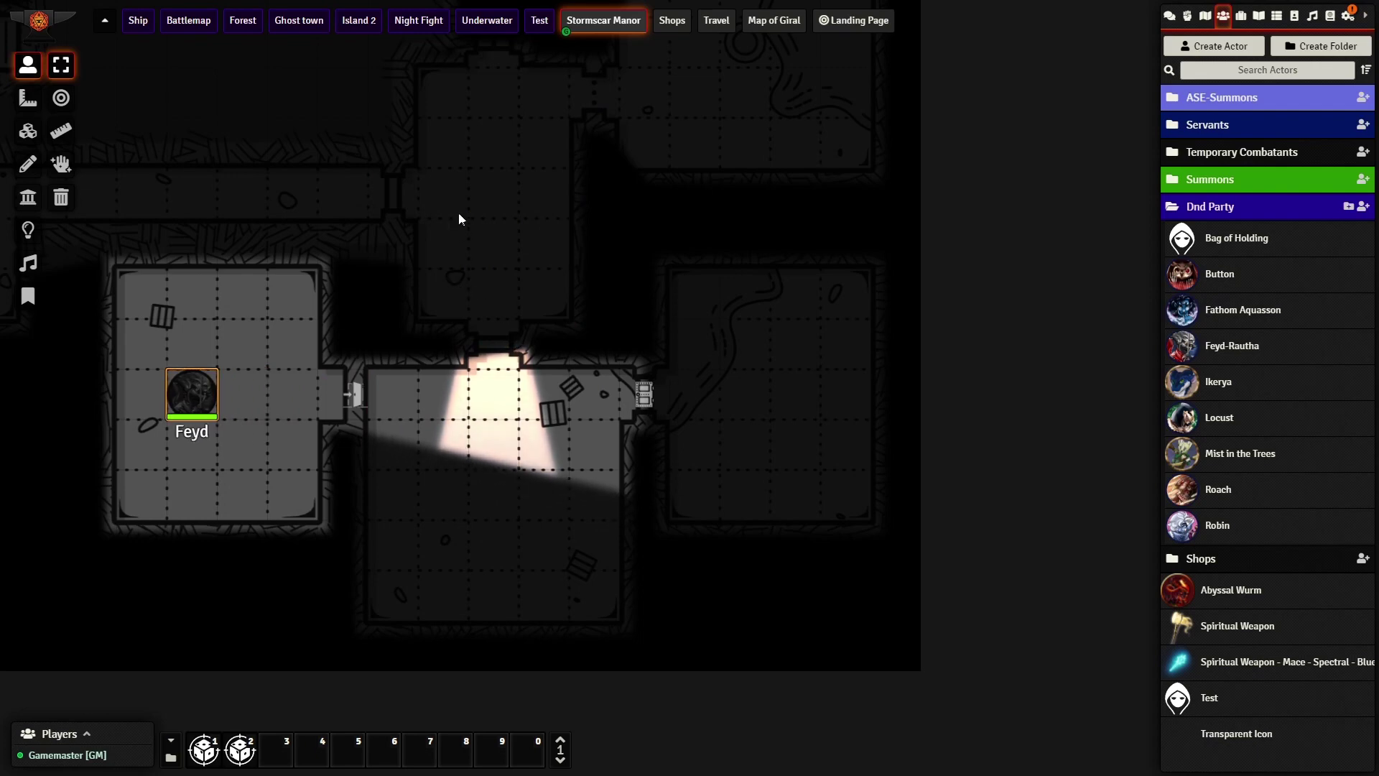
Select Fathom and move the token through the crate room into the room where Feyd stands.
key(Tab)
key(Down)
key(Down)
key(Down)
key(Left)
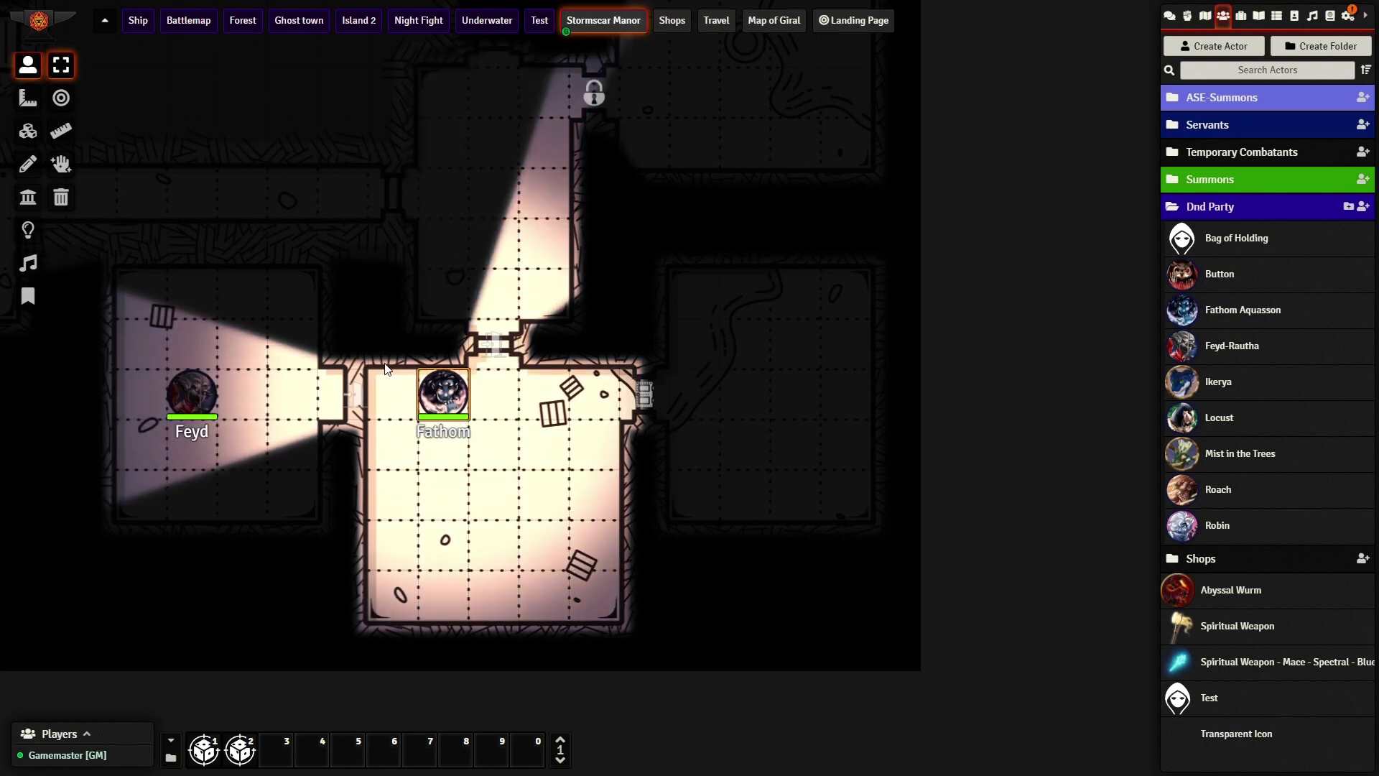
key(Left)
key(Left)
key(Left)
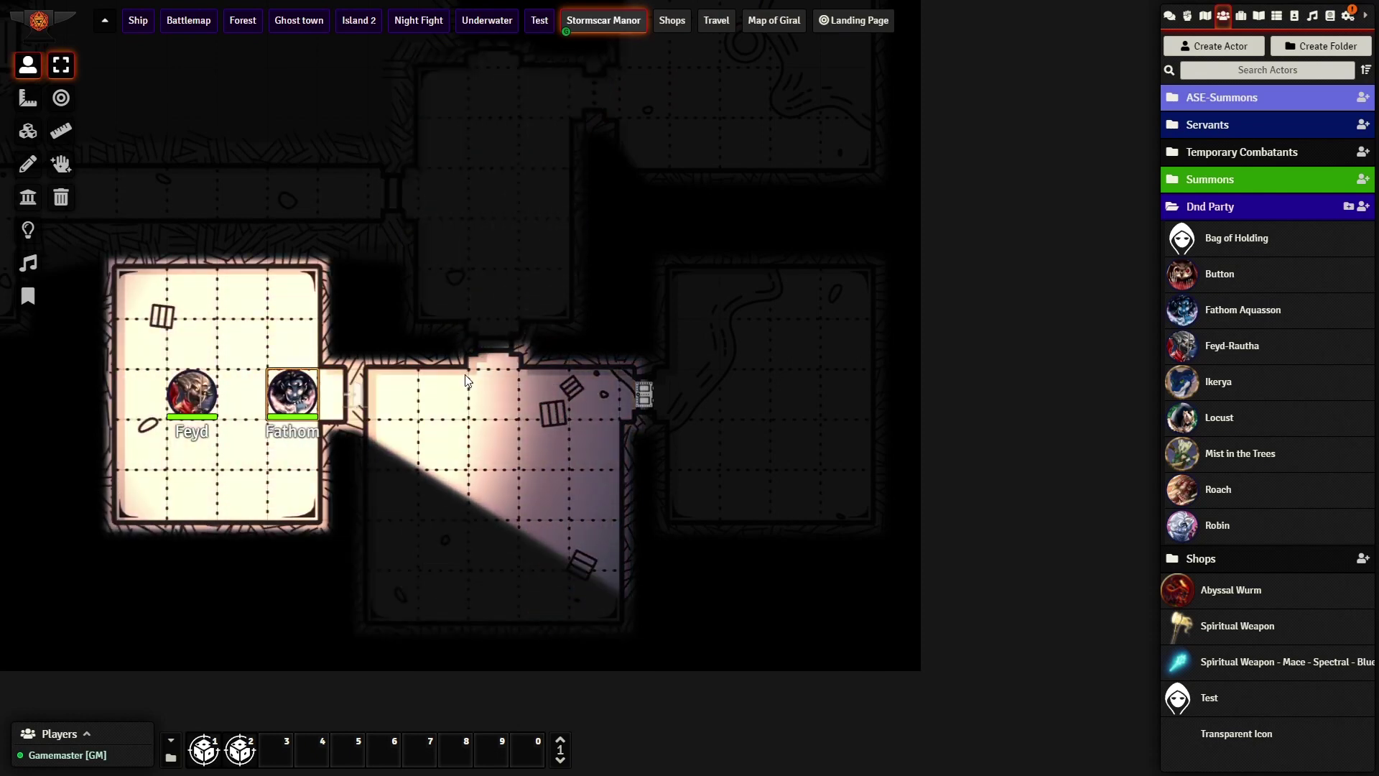
Move Fathom back into the crate room, directly below its north door.
key(Right)
key(Right)
key(Right)
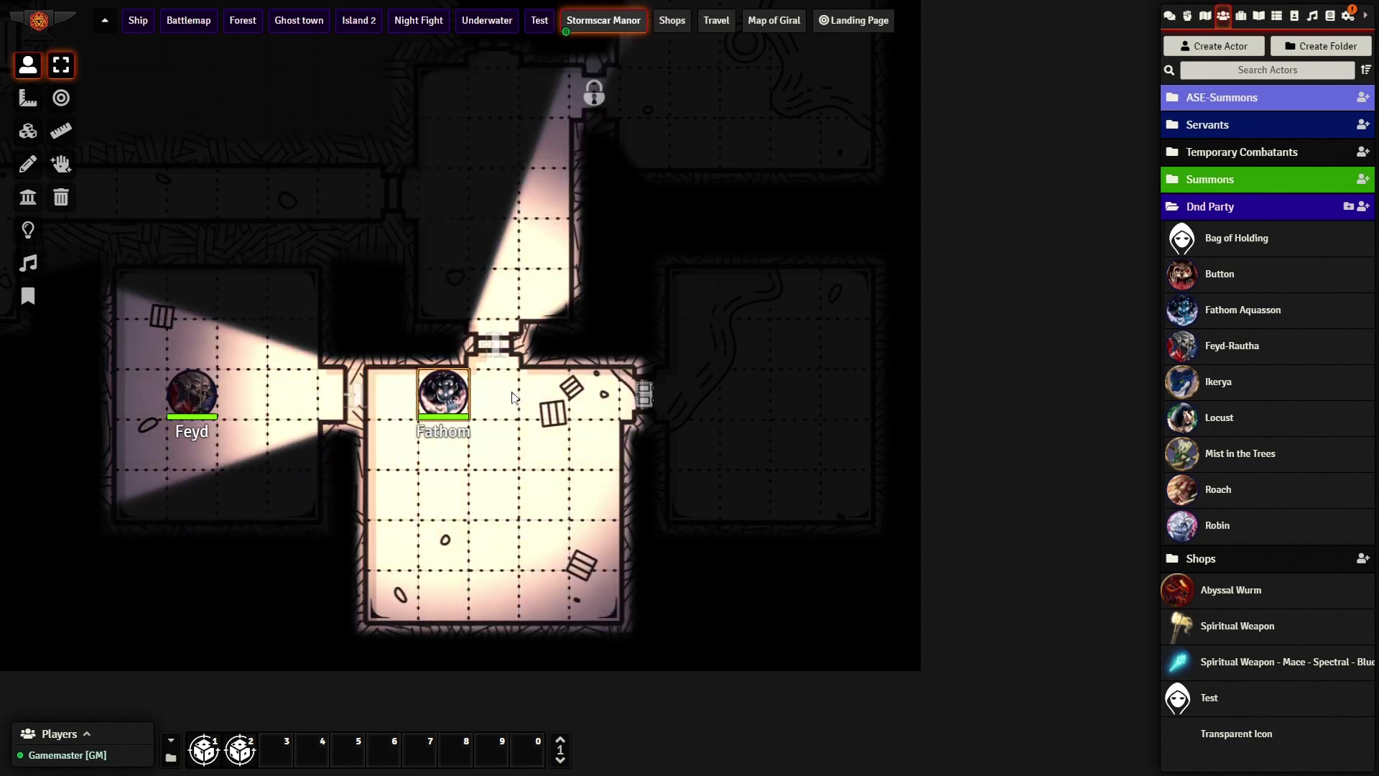
key(Right)
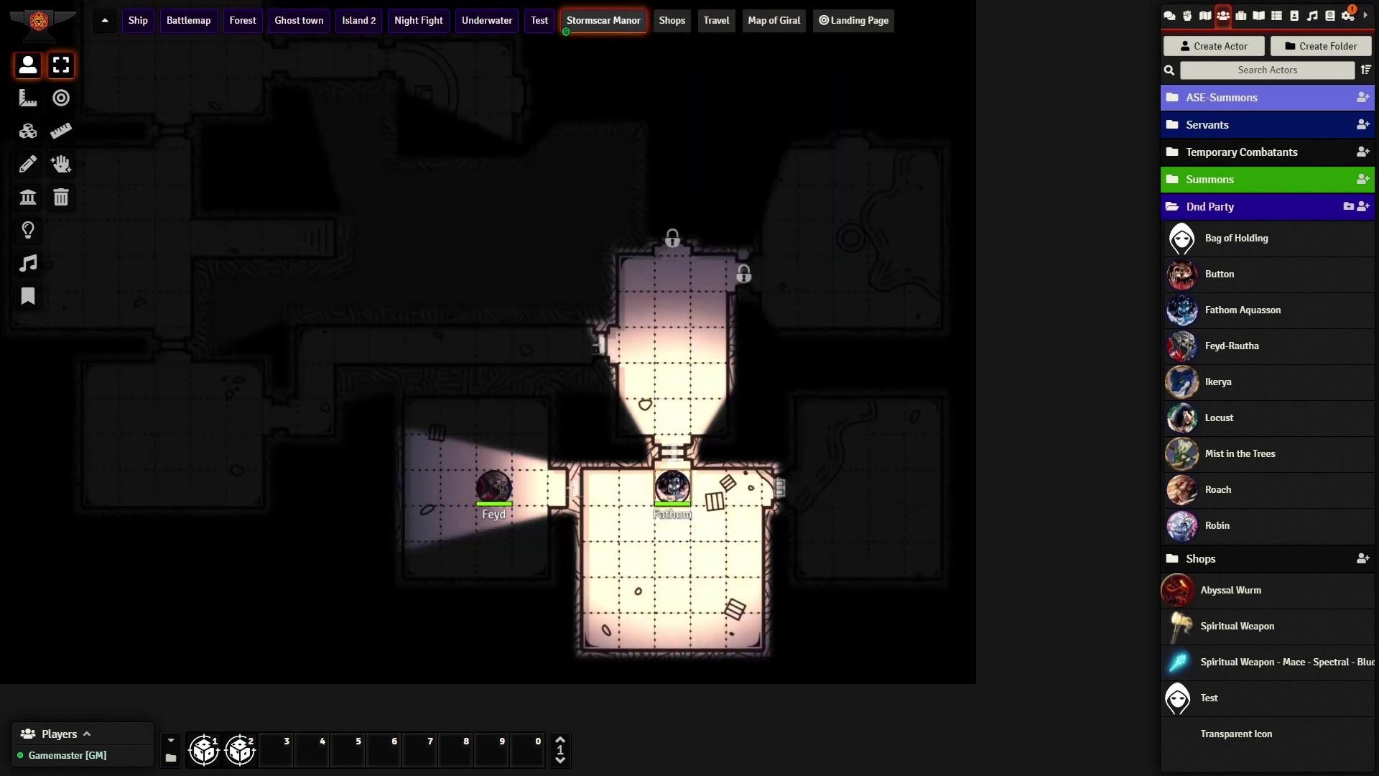
Turn on the lighting controls' vision toggle and examine the whole dungeon and the light around Fathom.
click(28, 230)
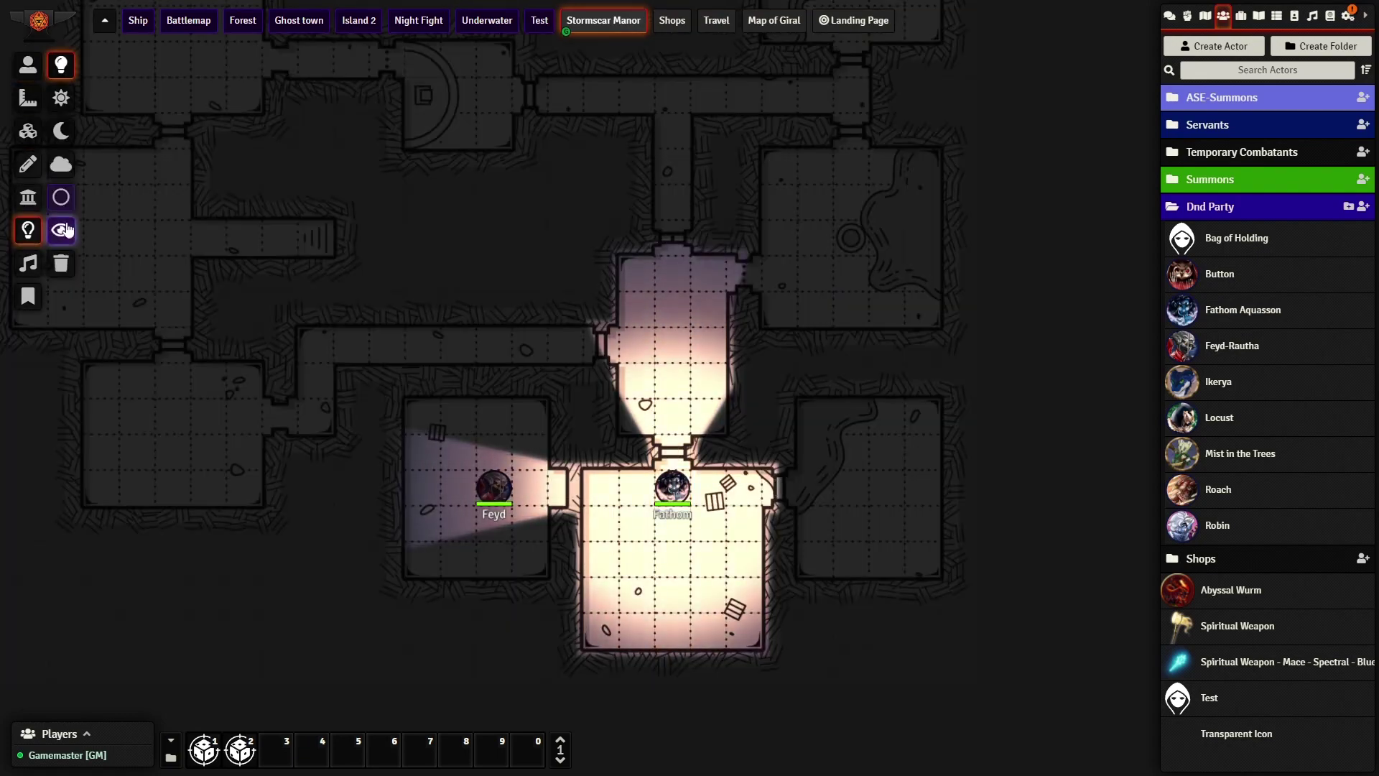
click(66, 230)
scroll(511, 482, down, 4)
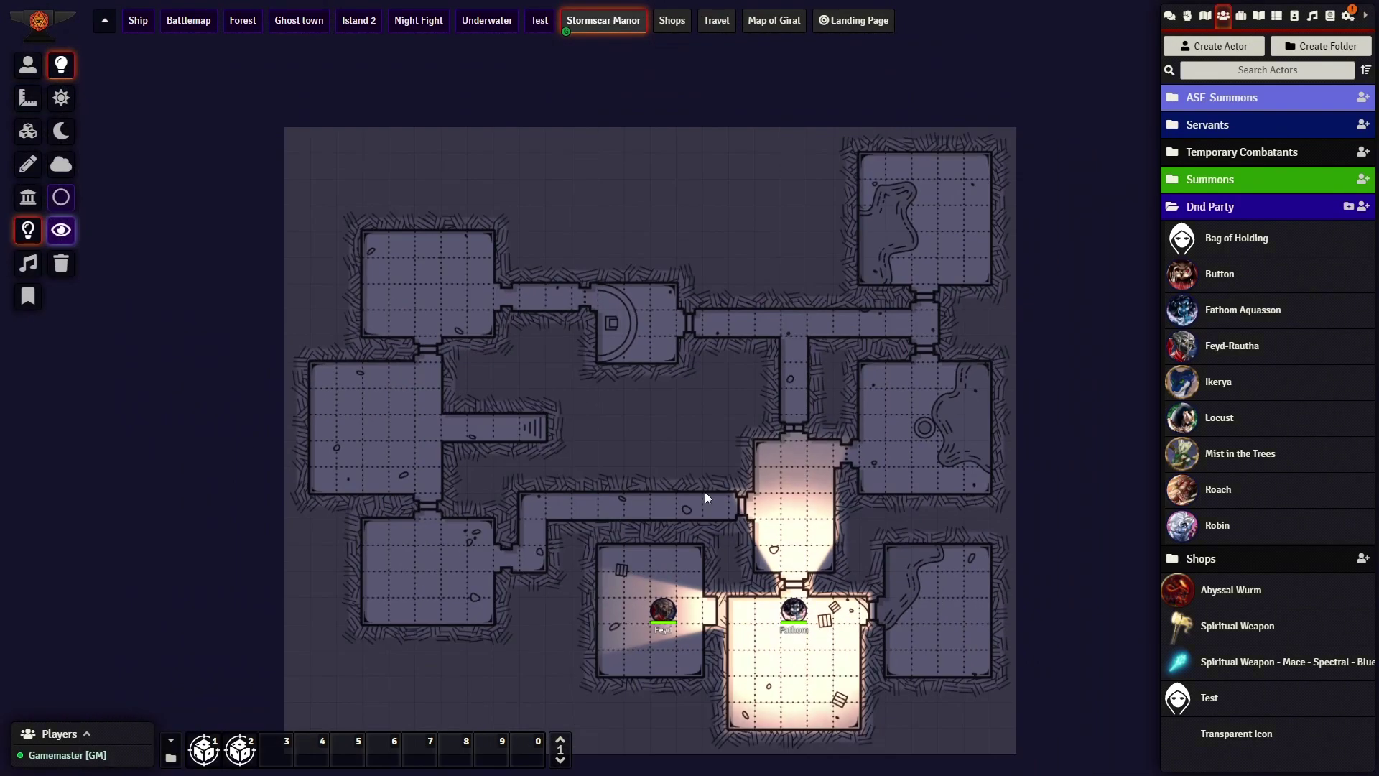
scroll(705, 491, up, 5)
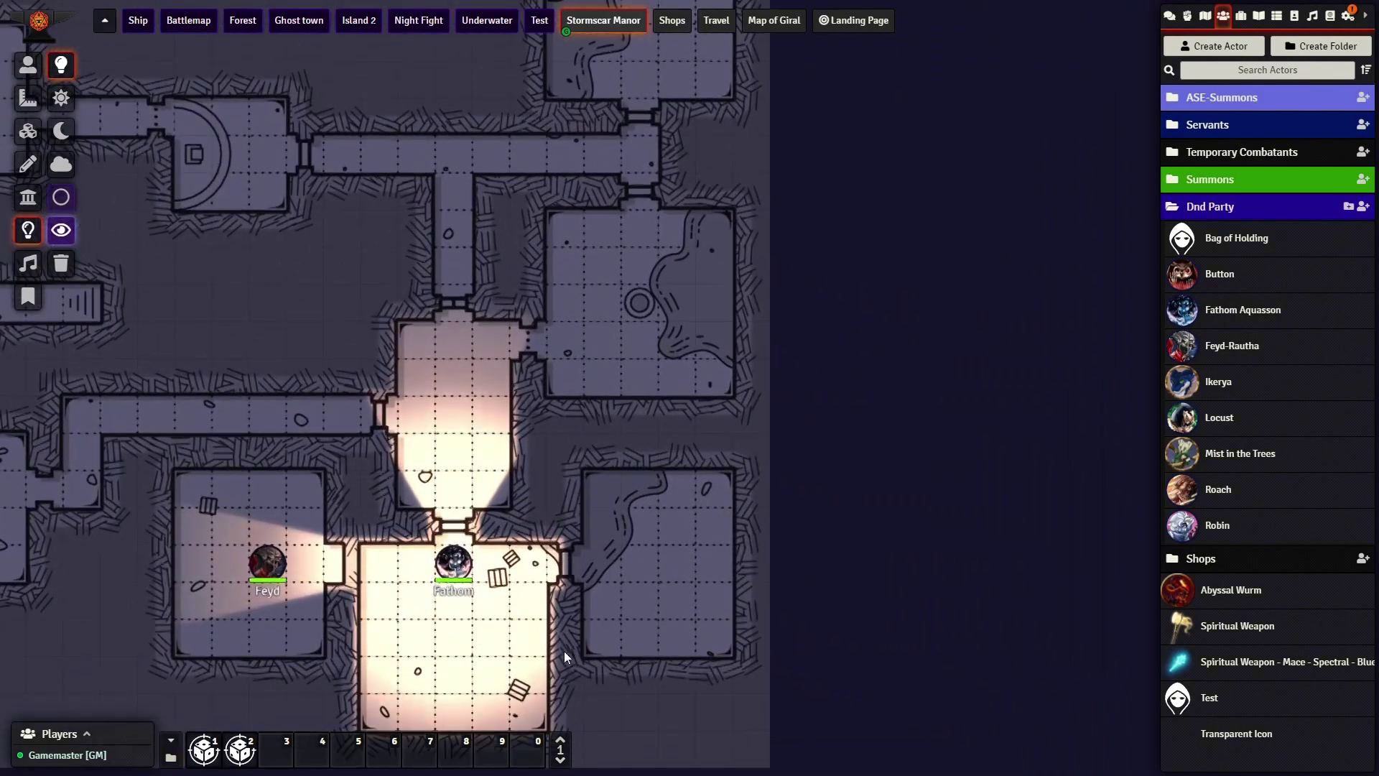
scroll(533, 410, up, 2)
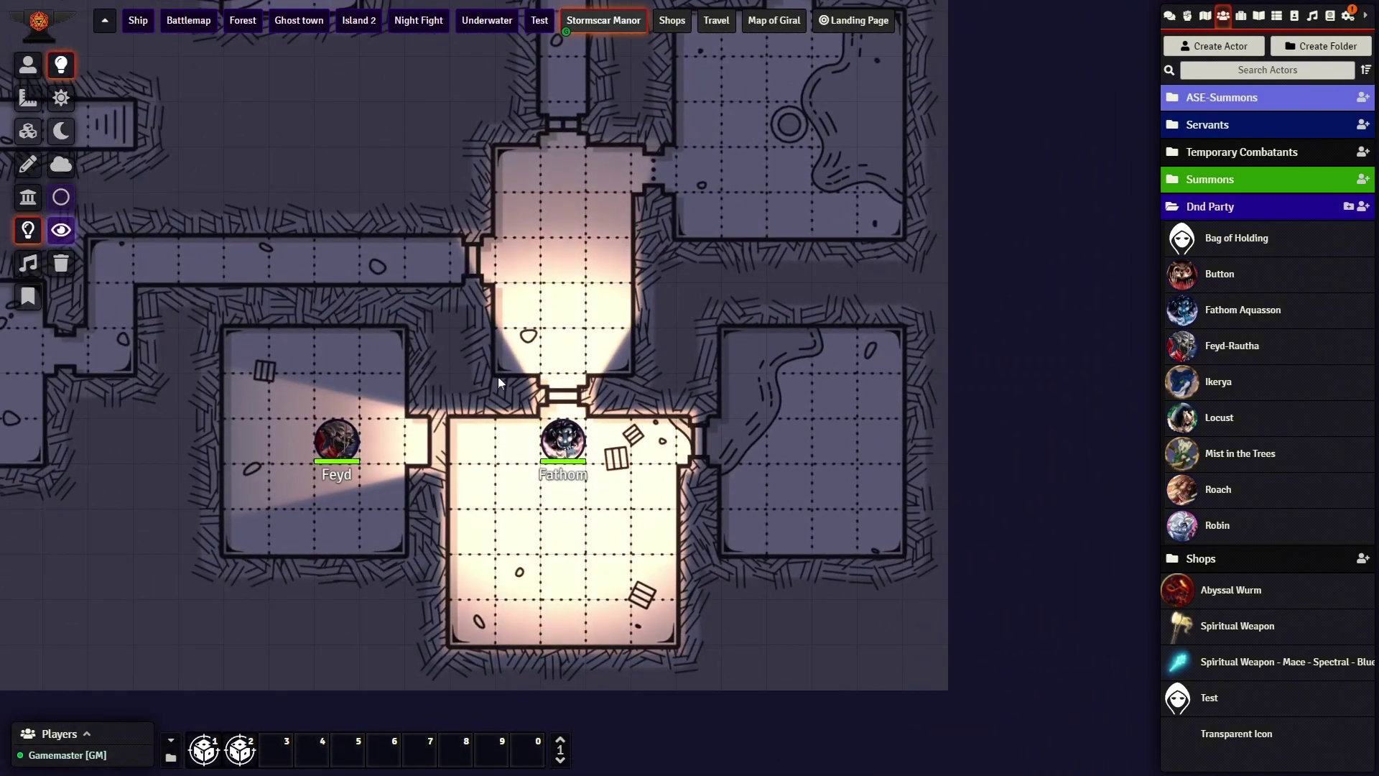
Return to the token controls, show the quick options of Fathom's token and dismiss them.
click(27, 65)
double_click(563, 440)
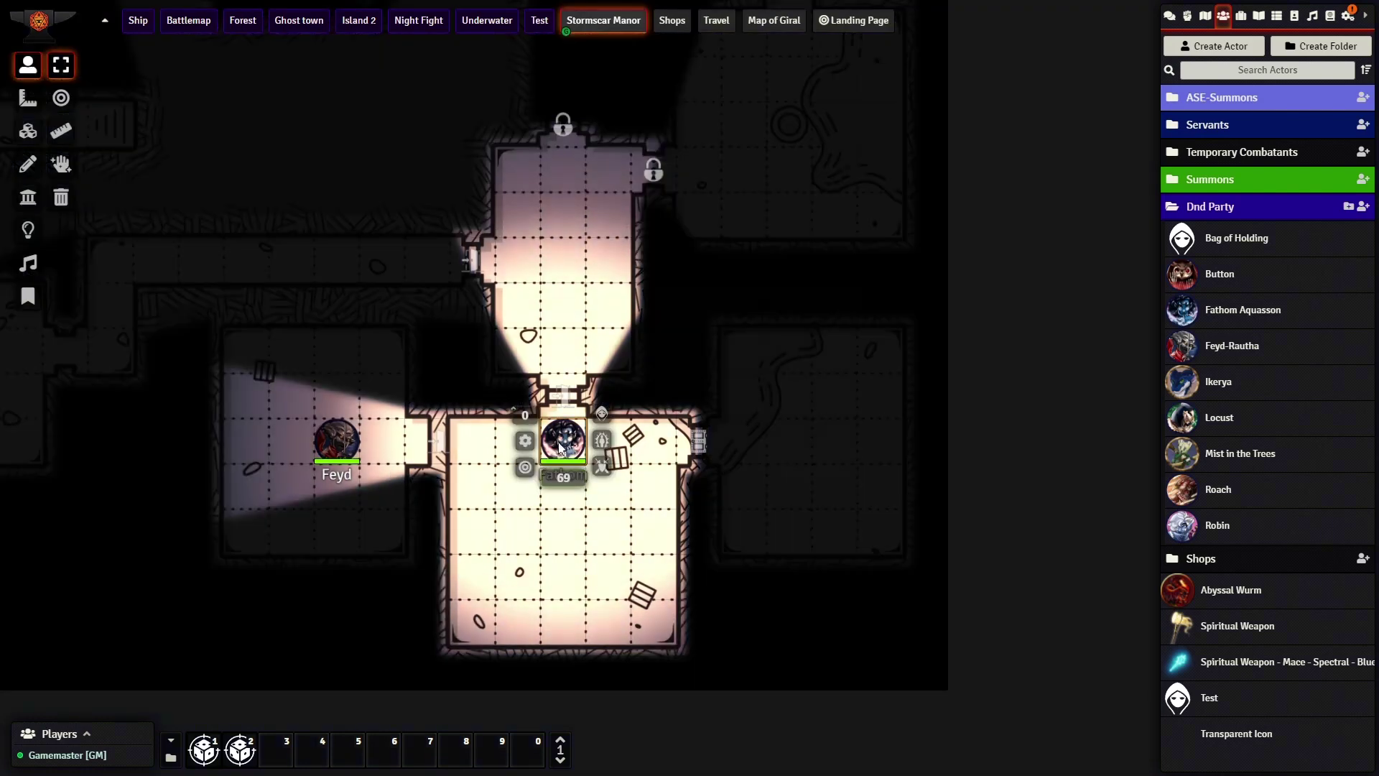
click(850, 352)
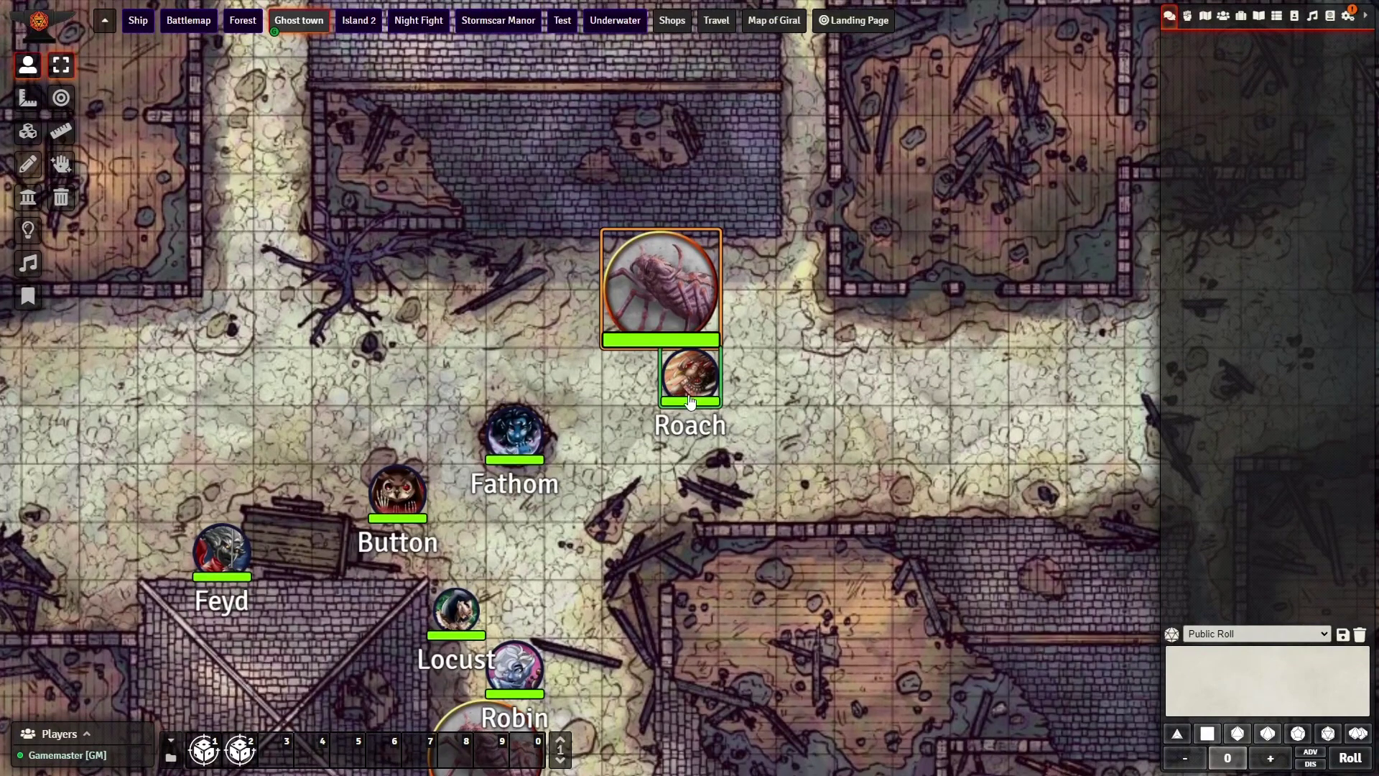
Apply the Poisoned condition to Roach's token in the Ghost town scene.
right_click(690, 399)
click(740, 378)
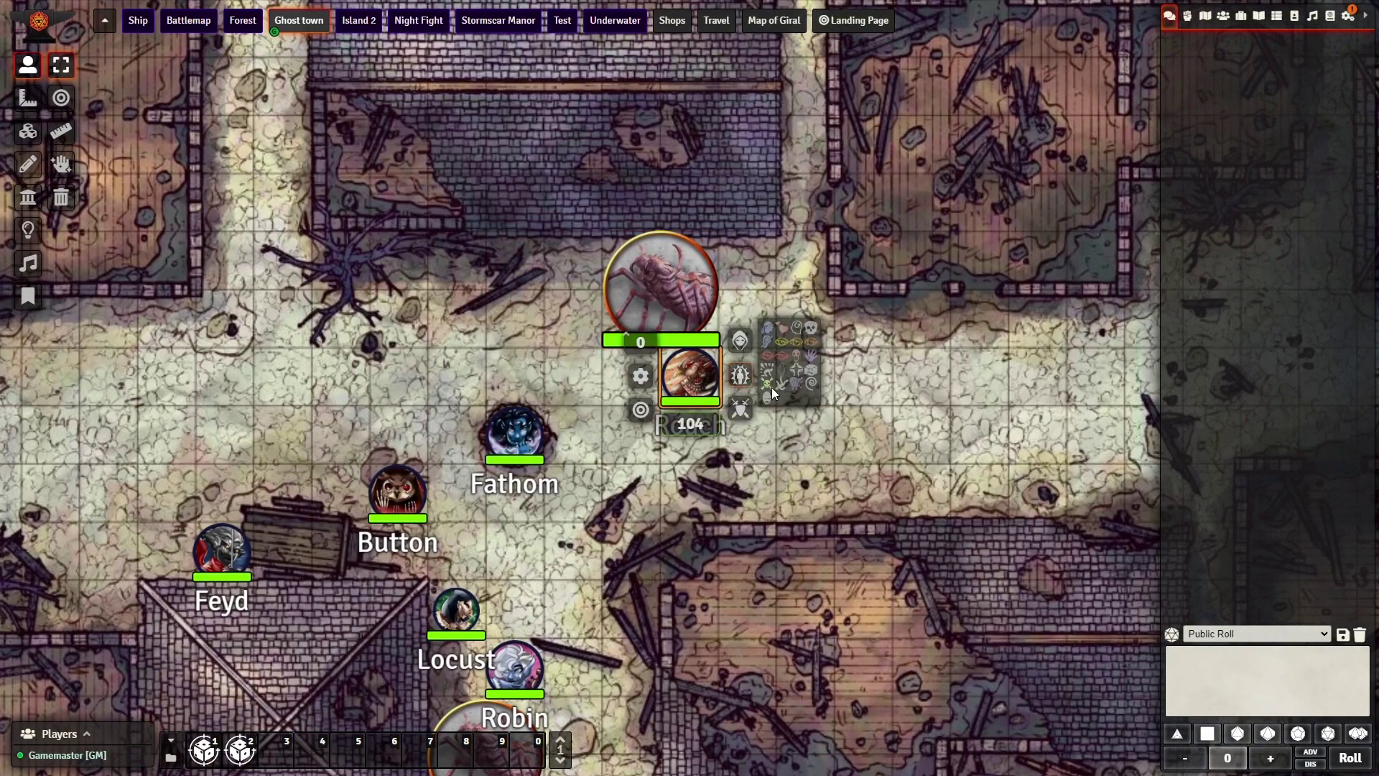
click(771, 386)
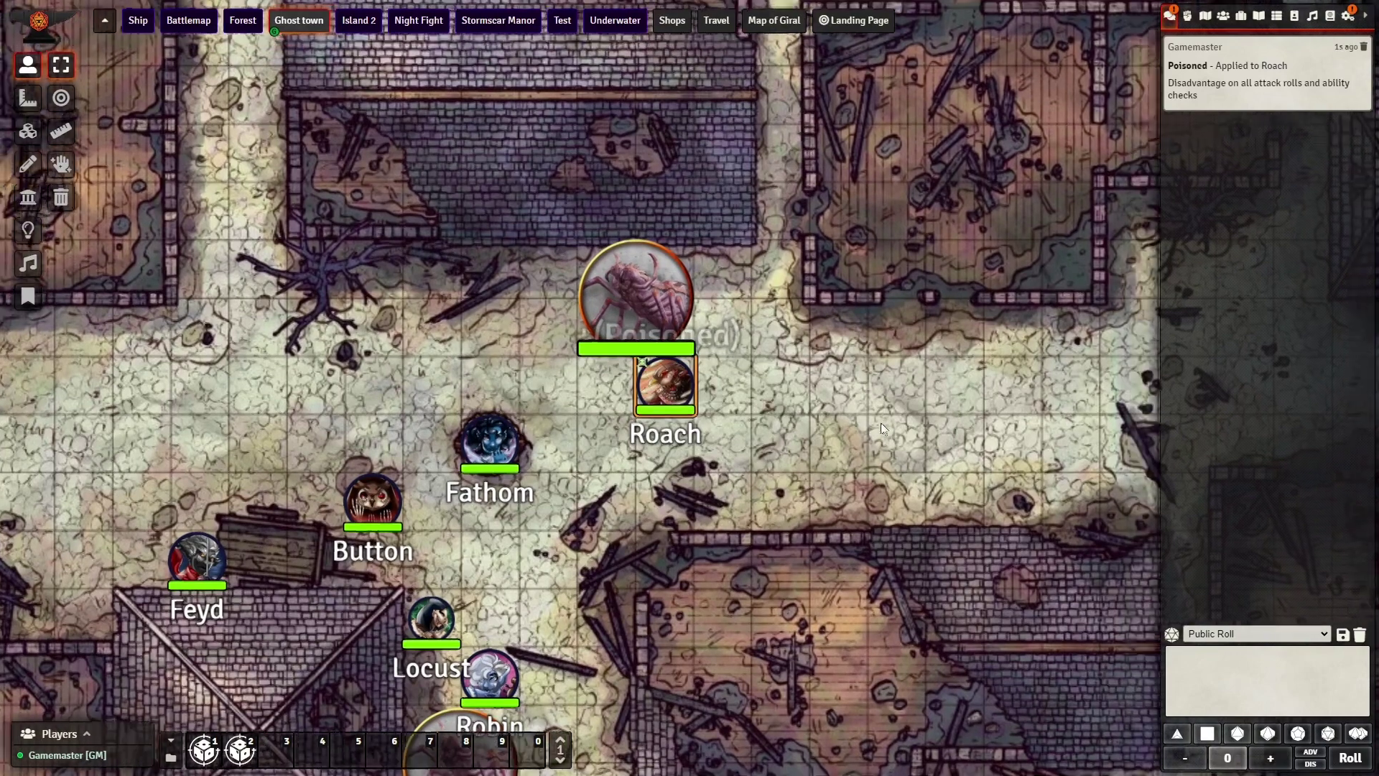
Move Roach's token two squares to the right and apply the Restrained condition to it.
drag(880, 429, 866, 438)
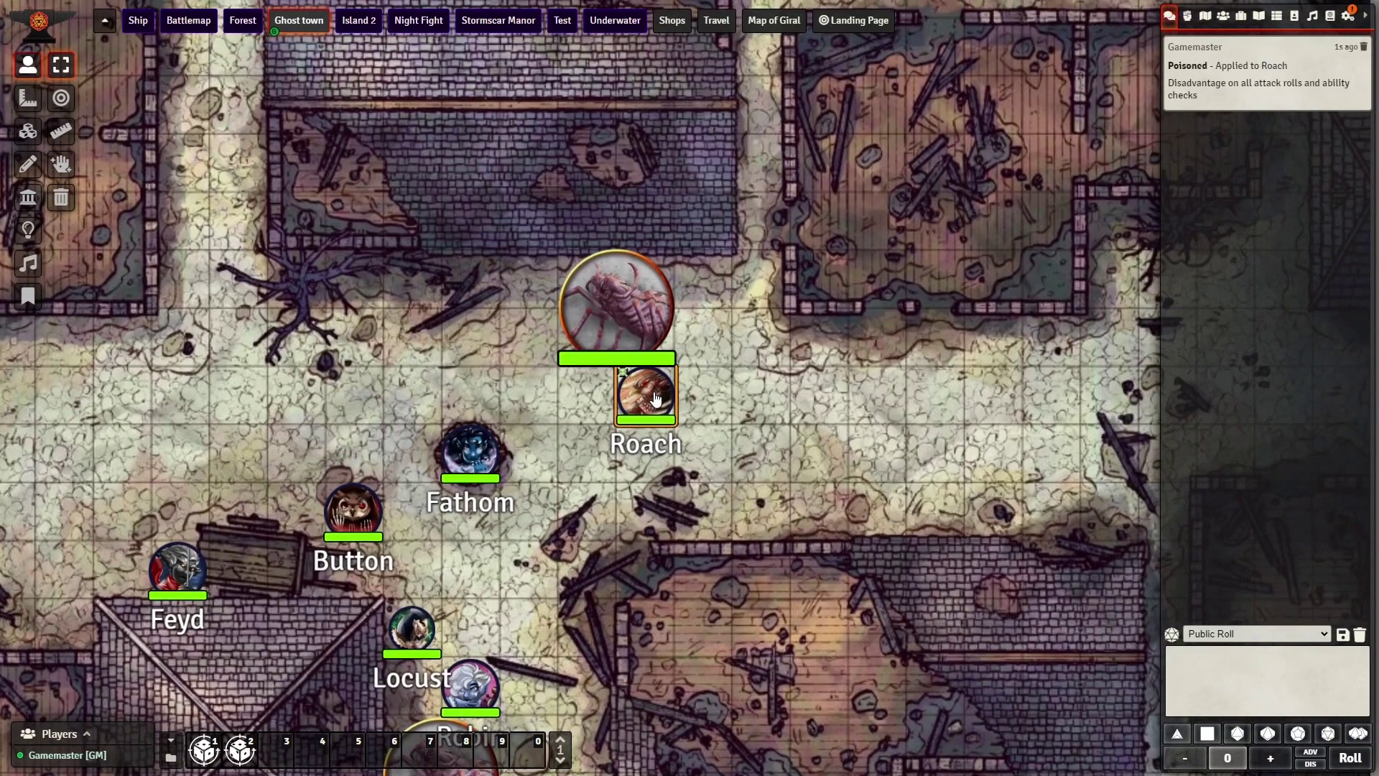
drag(661, 400, 760, 395)
right_click(617, 307)
right_click(762, 394)
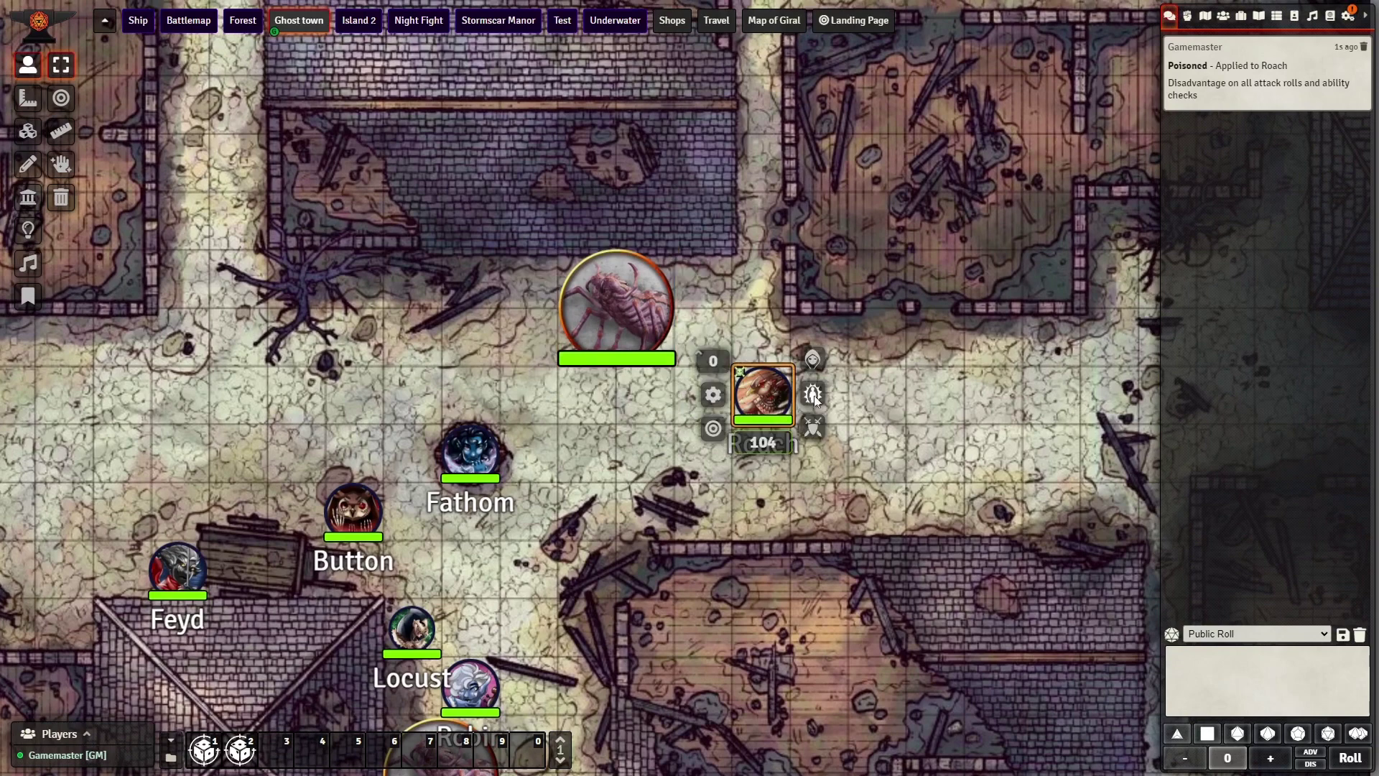
click(814, 395)
click(868, 401)
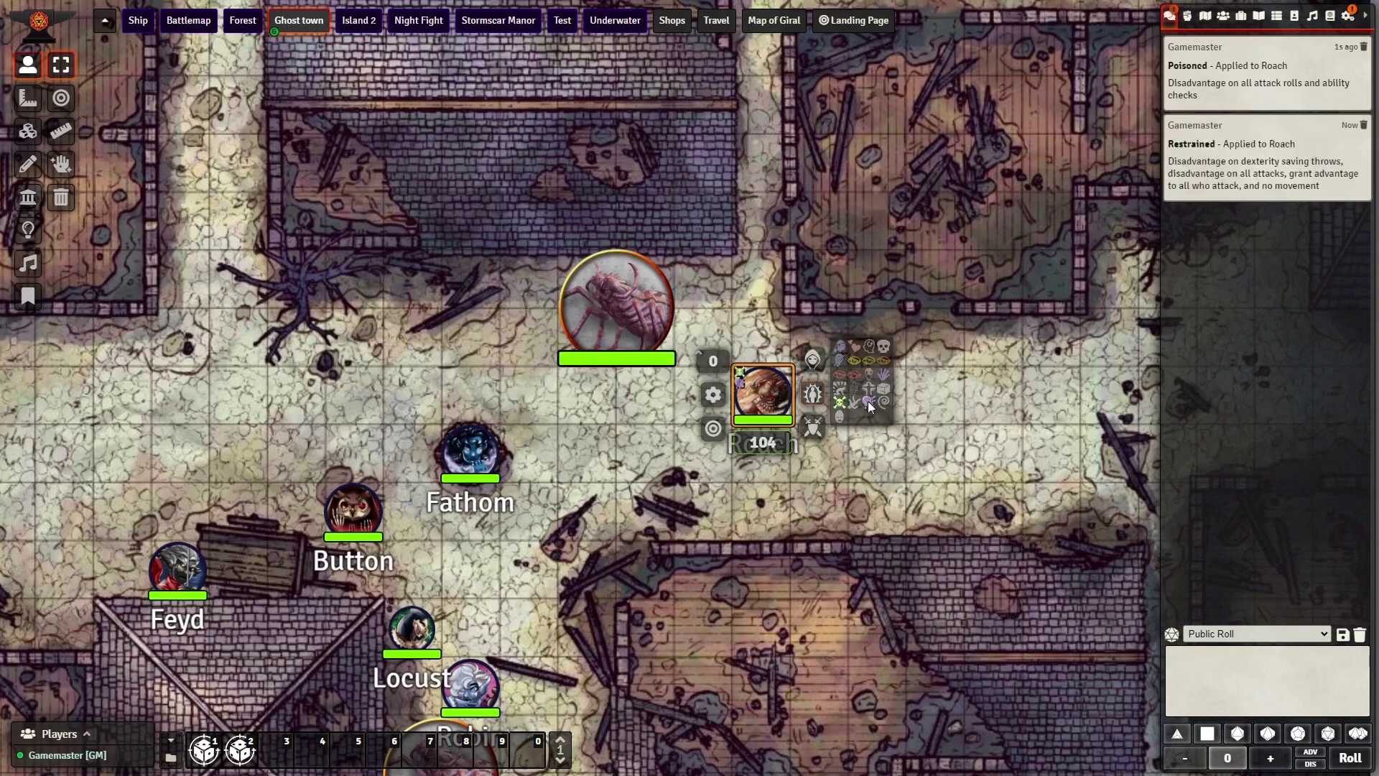
click(724, 200)
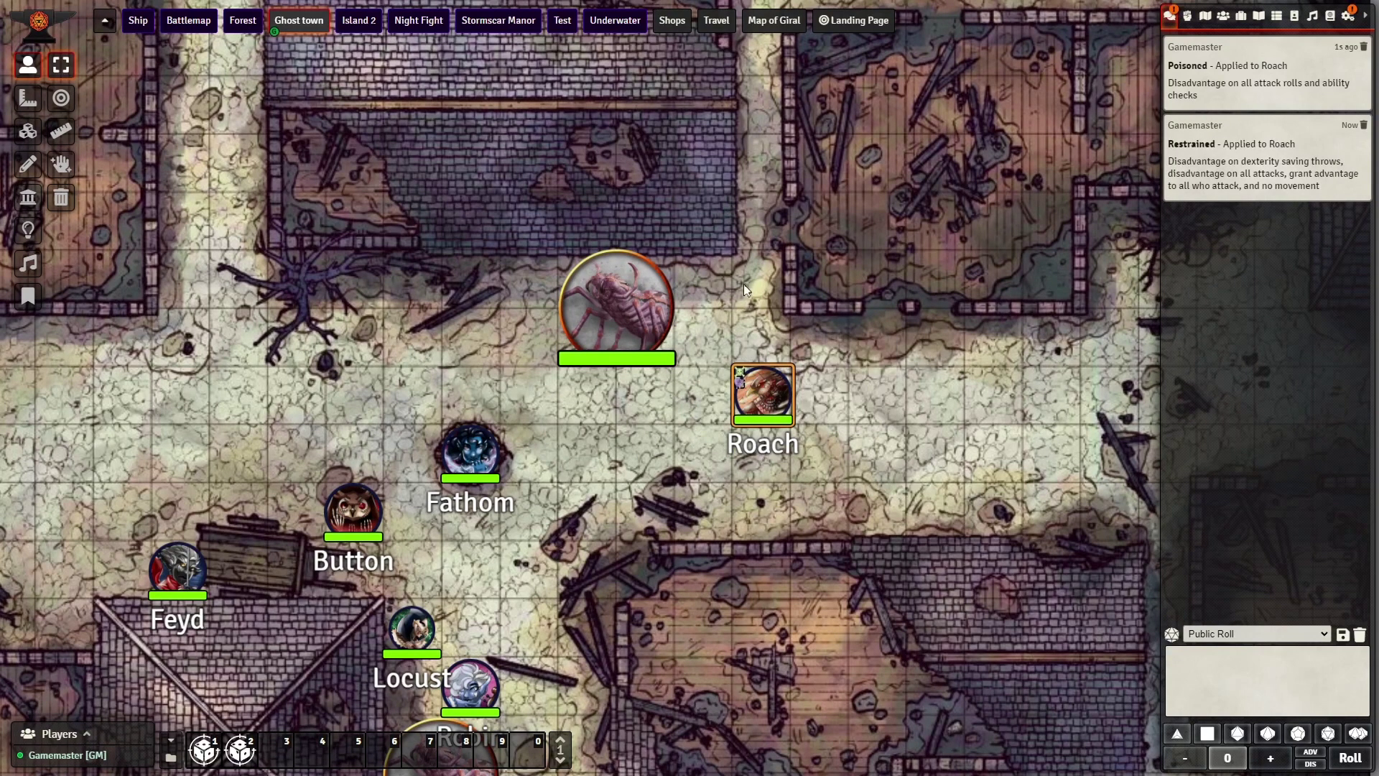
Remove the Restrained and Poisoned conditions from Roach and apply Frightened instead.
right_click(766, 401)
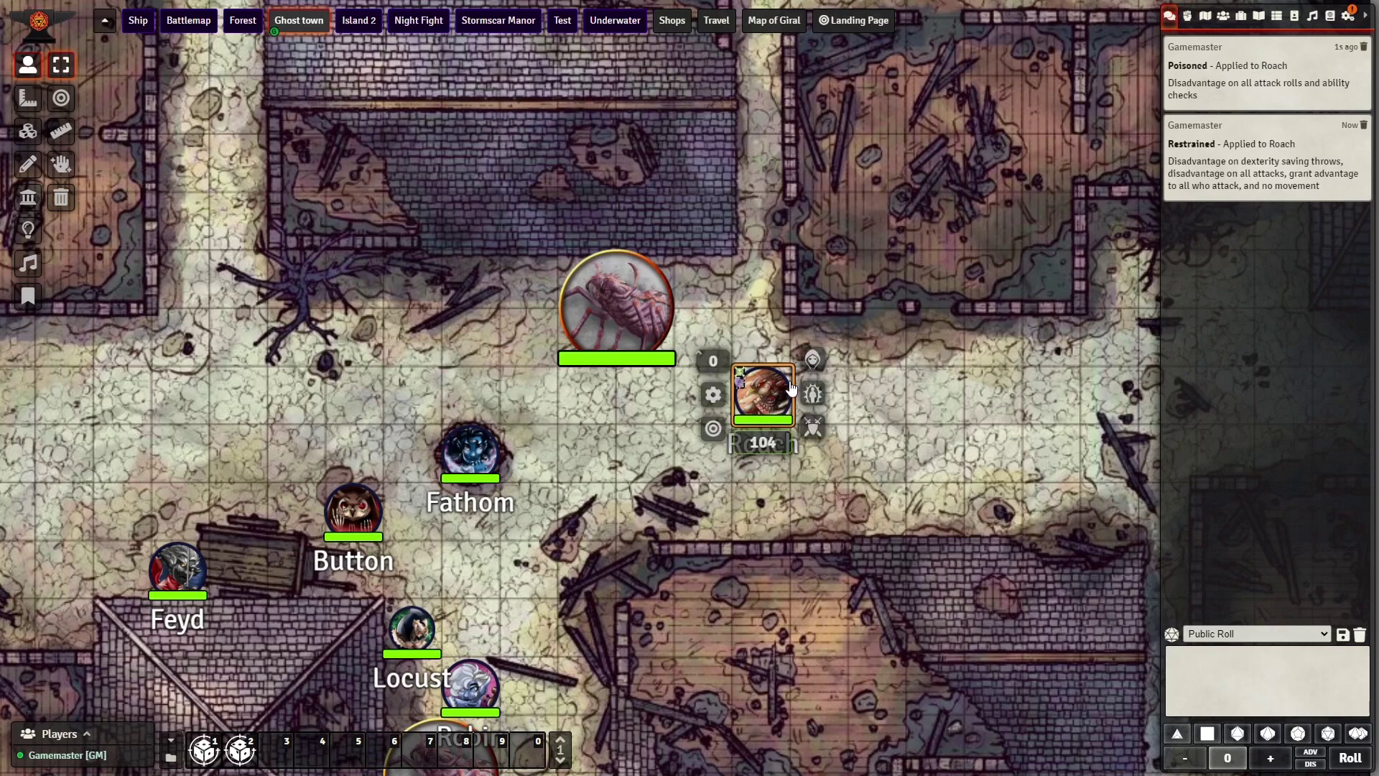
click(813, 395)
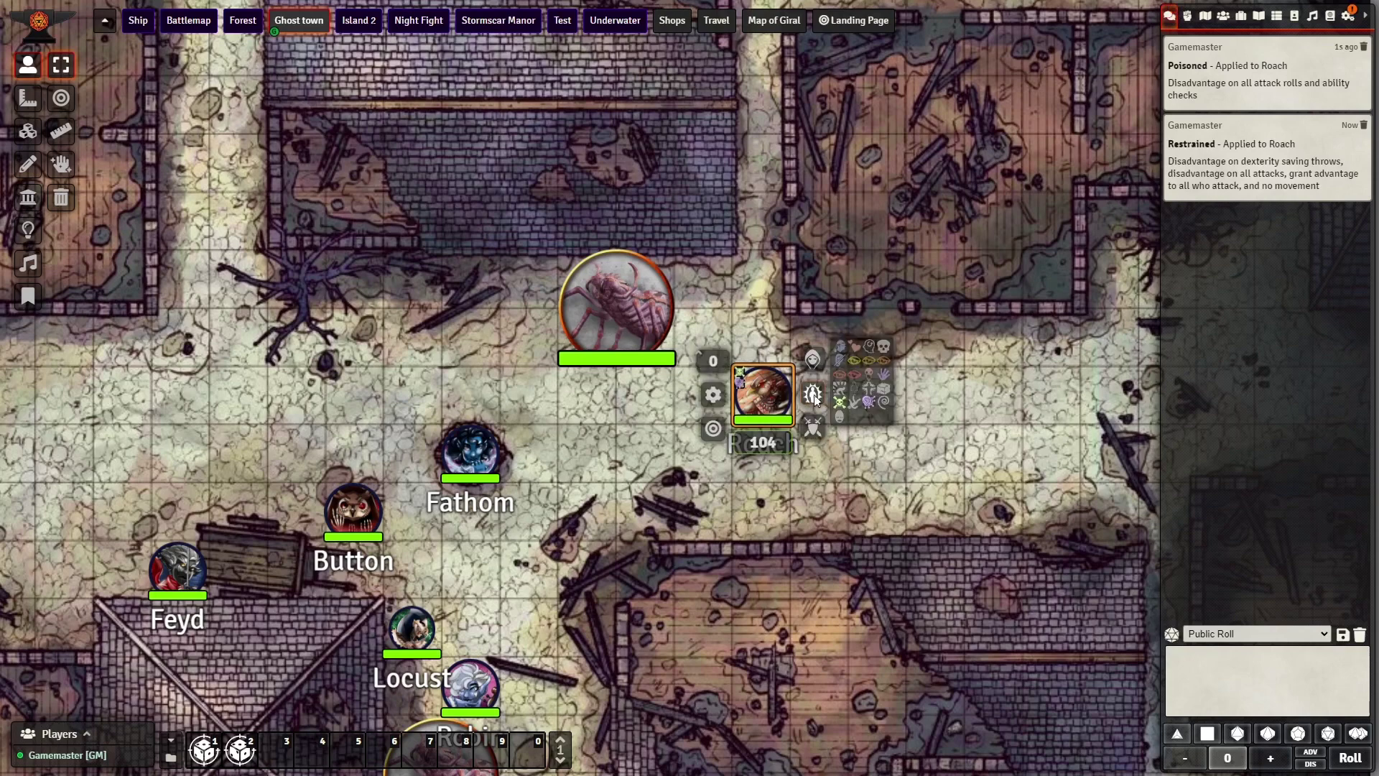
click(873, 399)
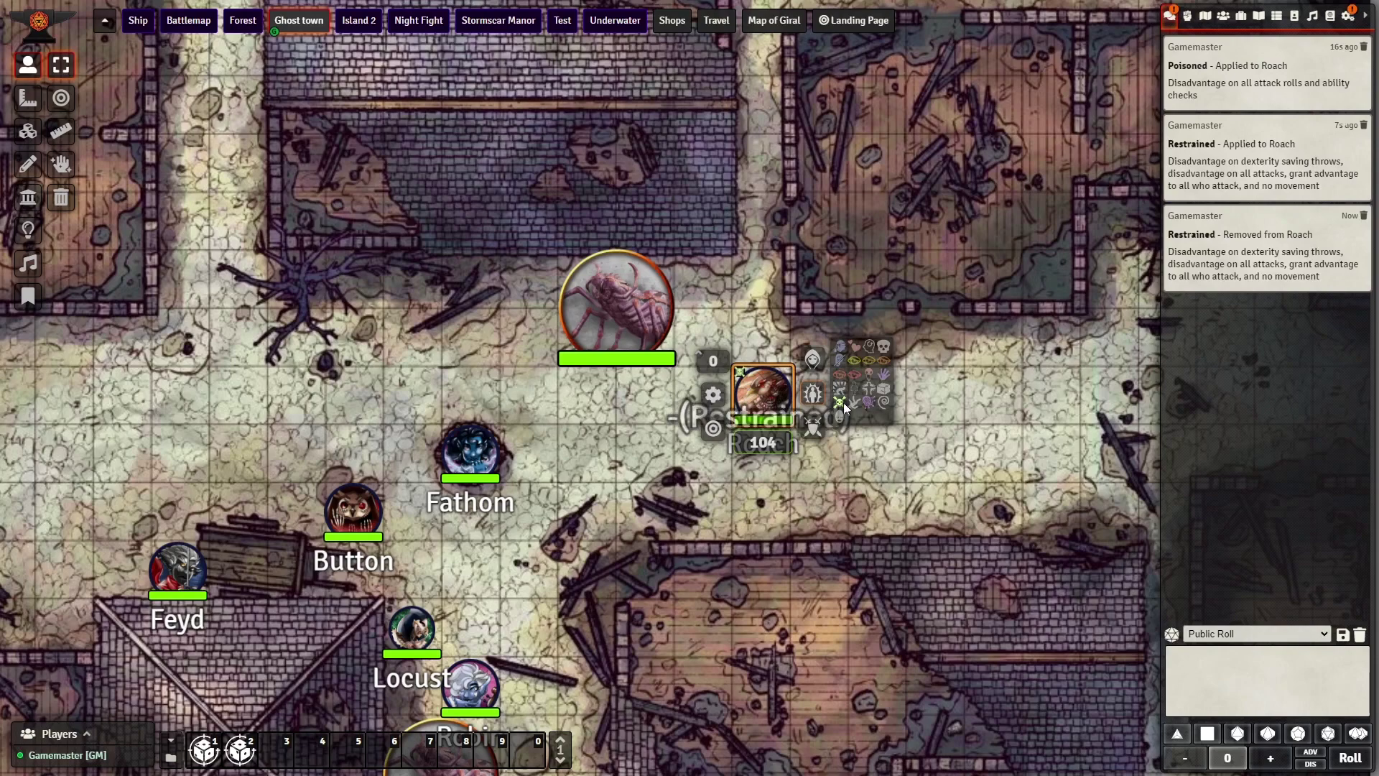
click(838, 400)
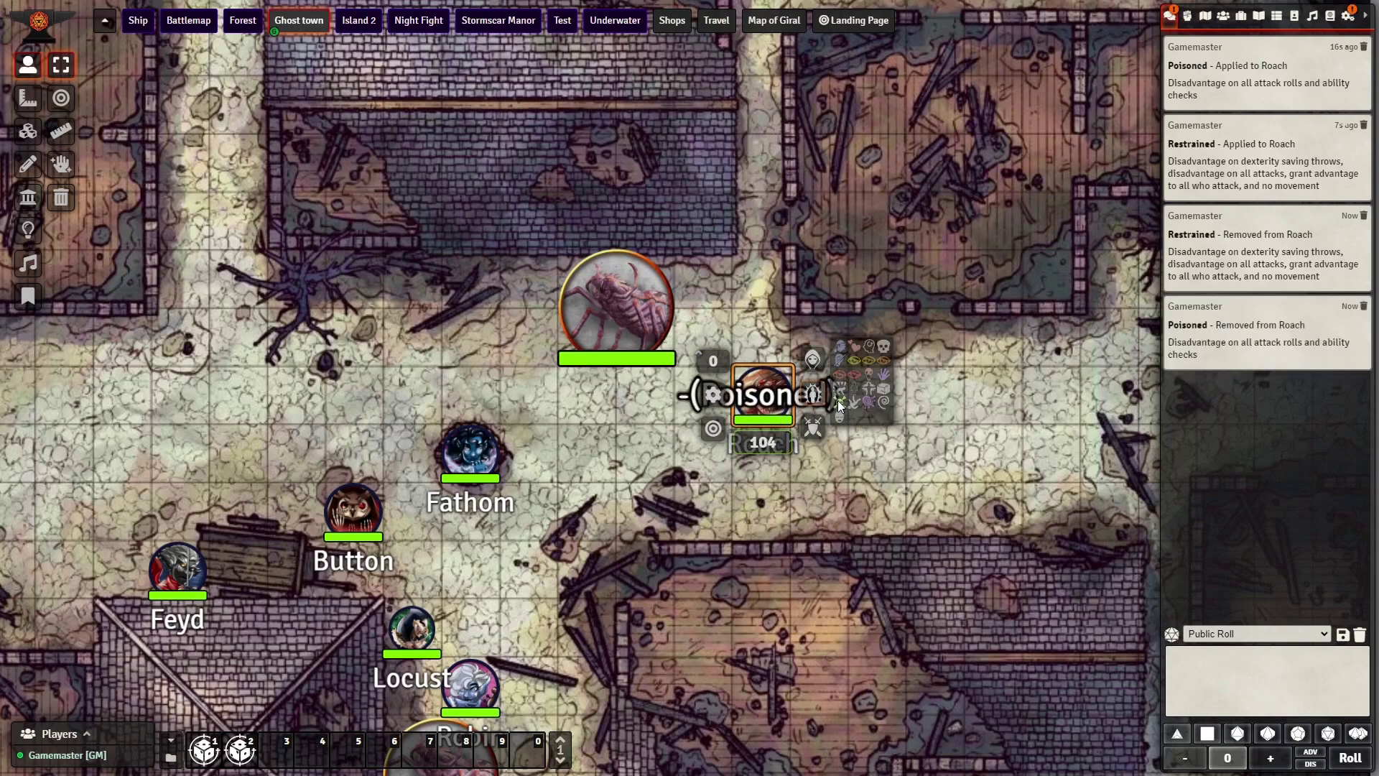
click(869, 373)
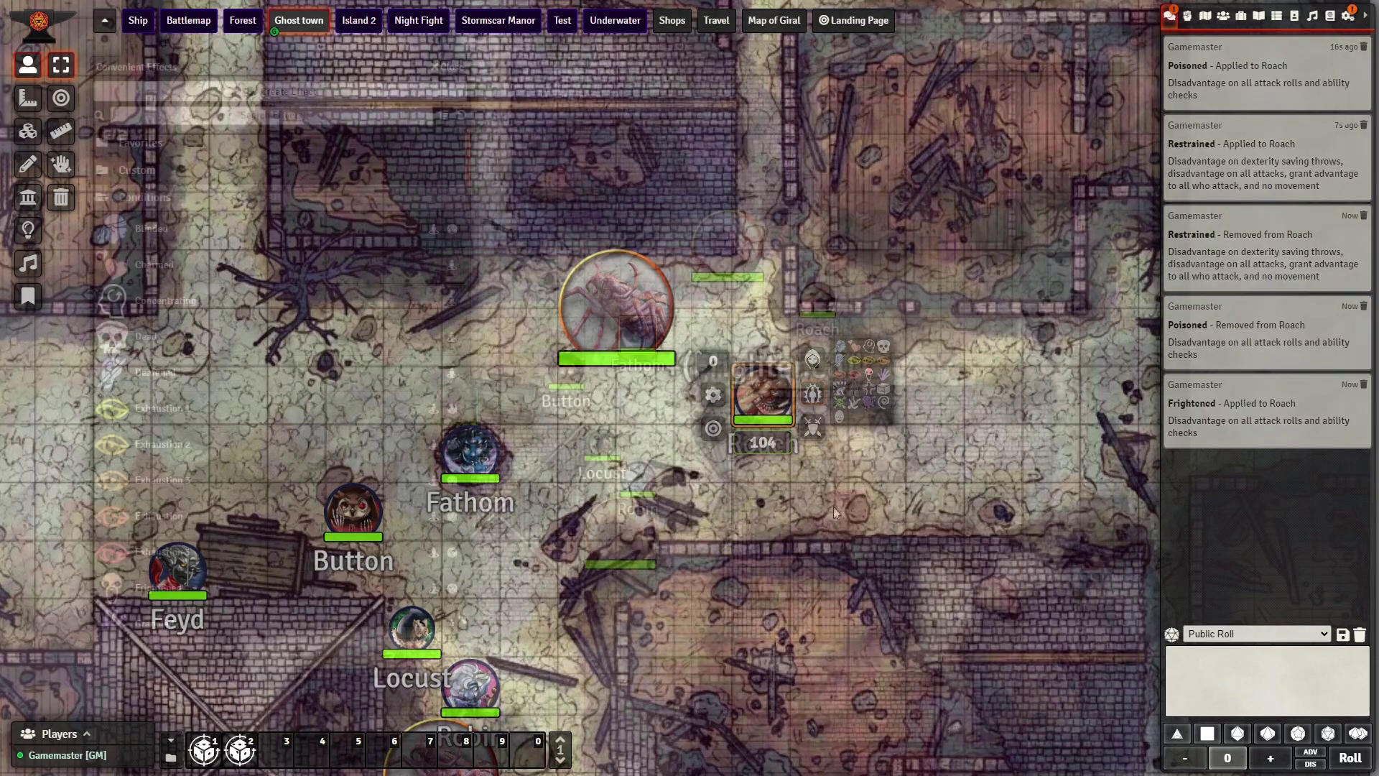
Browse the Convenient Effects through conditions, spells, class features and equipment, and apply Channel Divinity: Turn Undead to Fathom.
scroll(280, 373, down, 7)
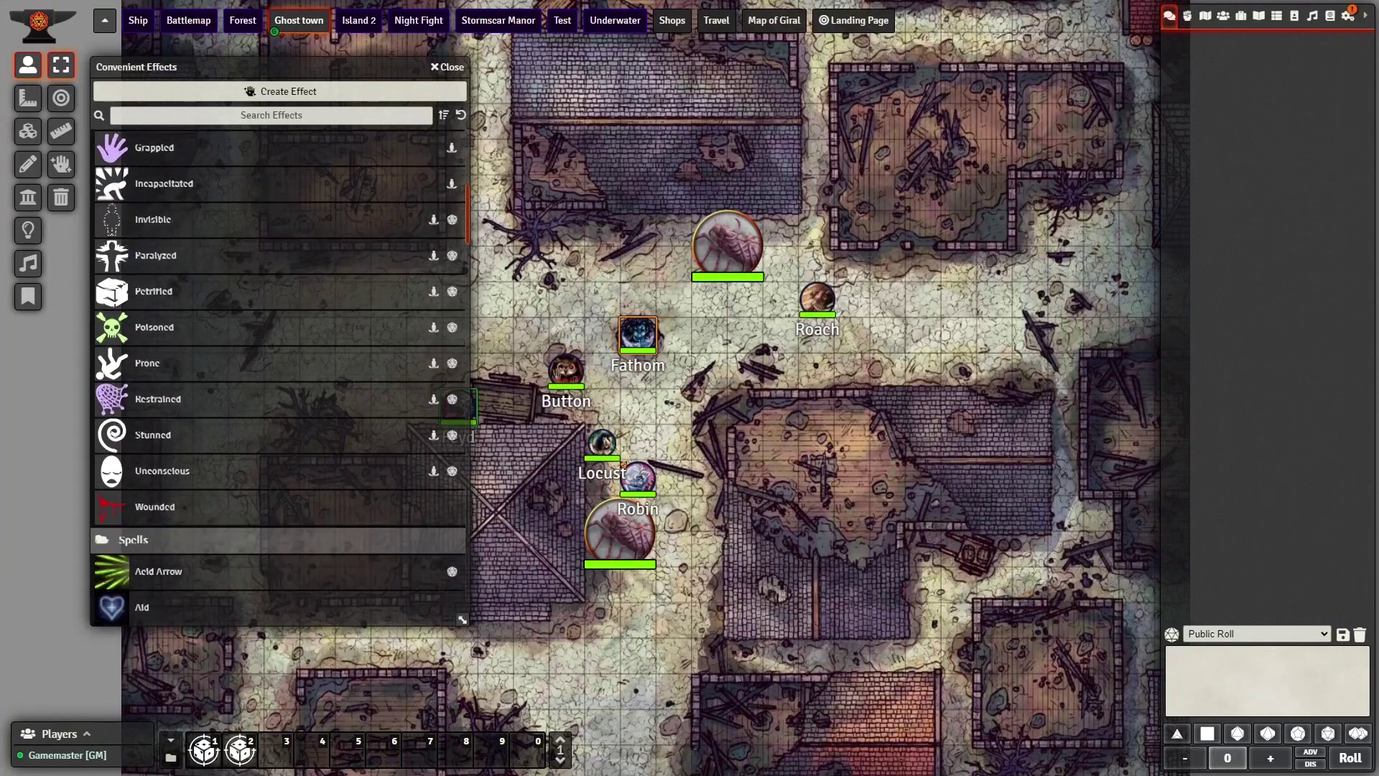
scroll(280, 373, down, 5)
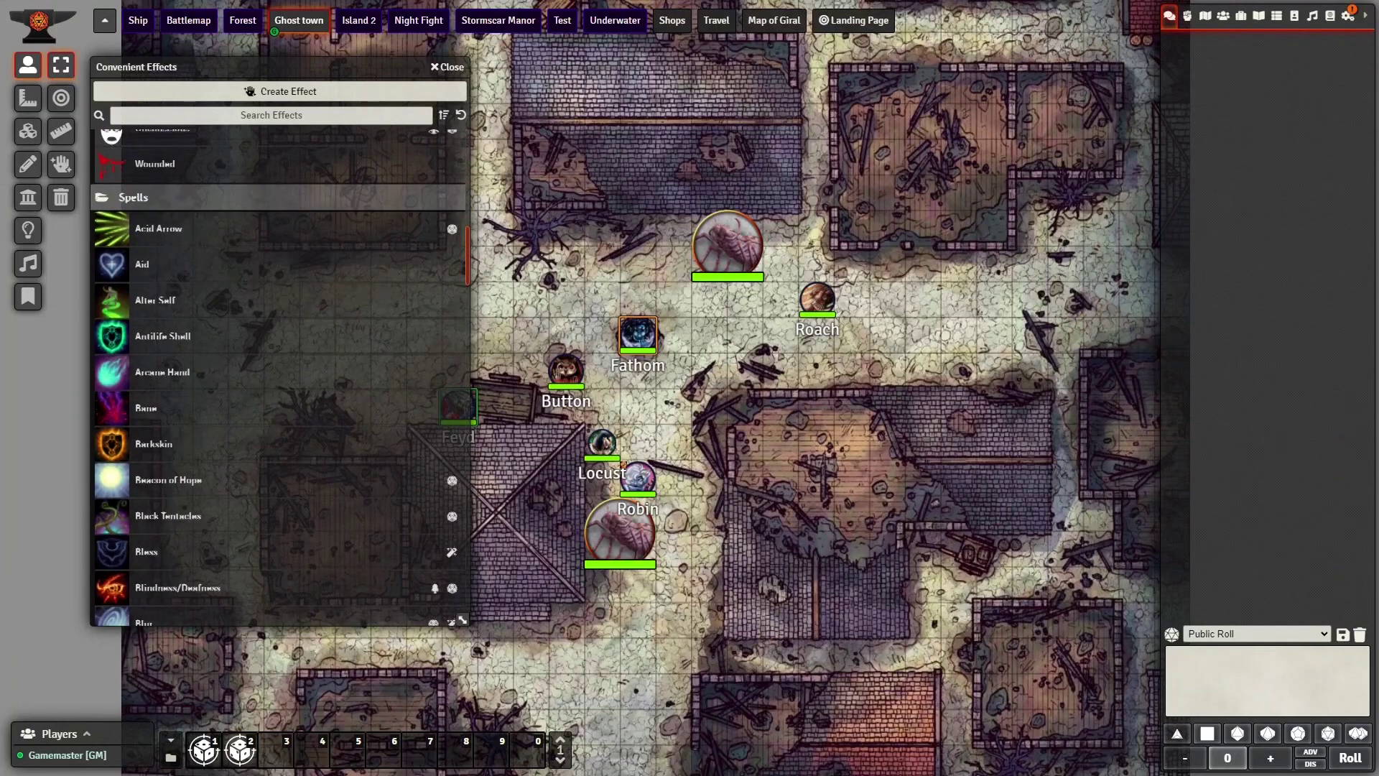
scroll(280, 374, down, 10)
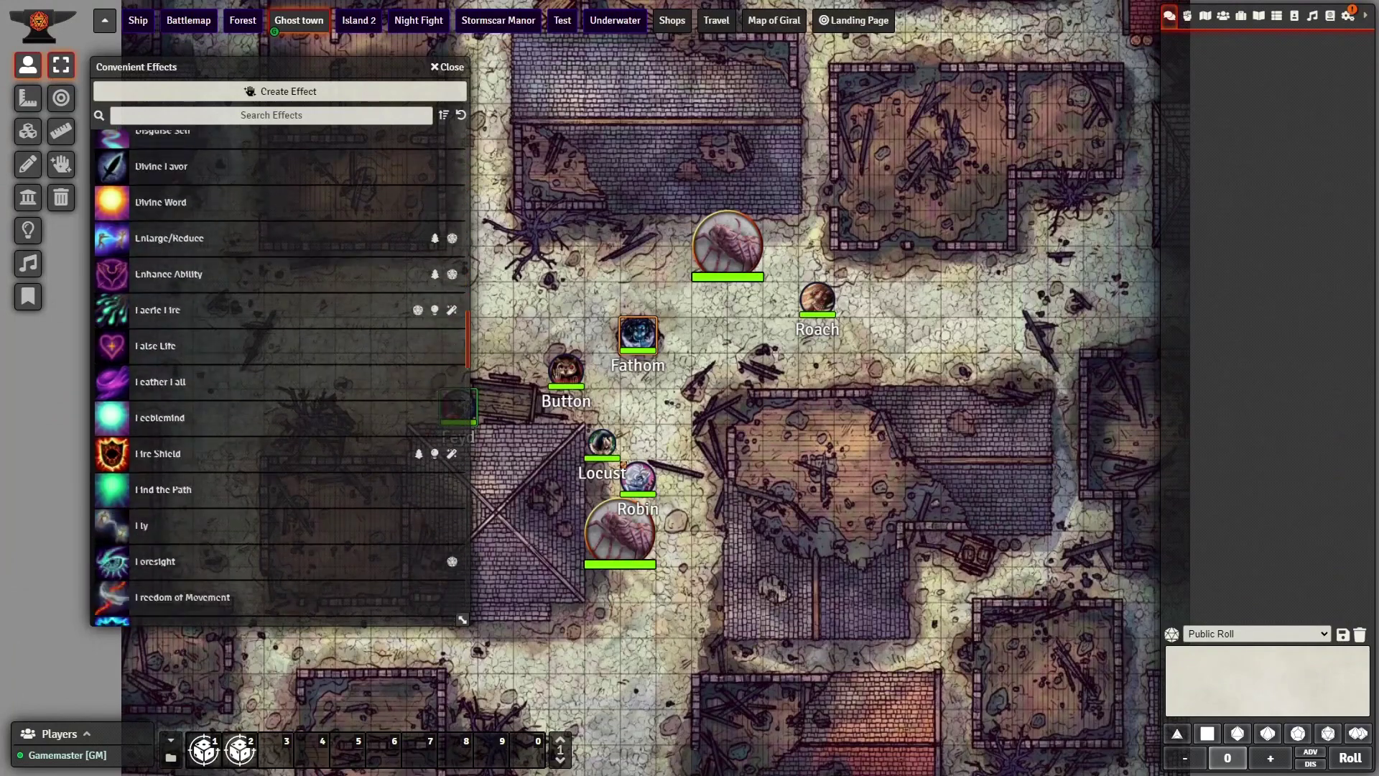
scroll(280, 374, down, 8)
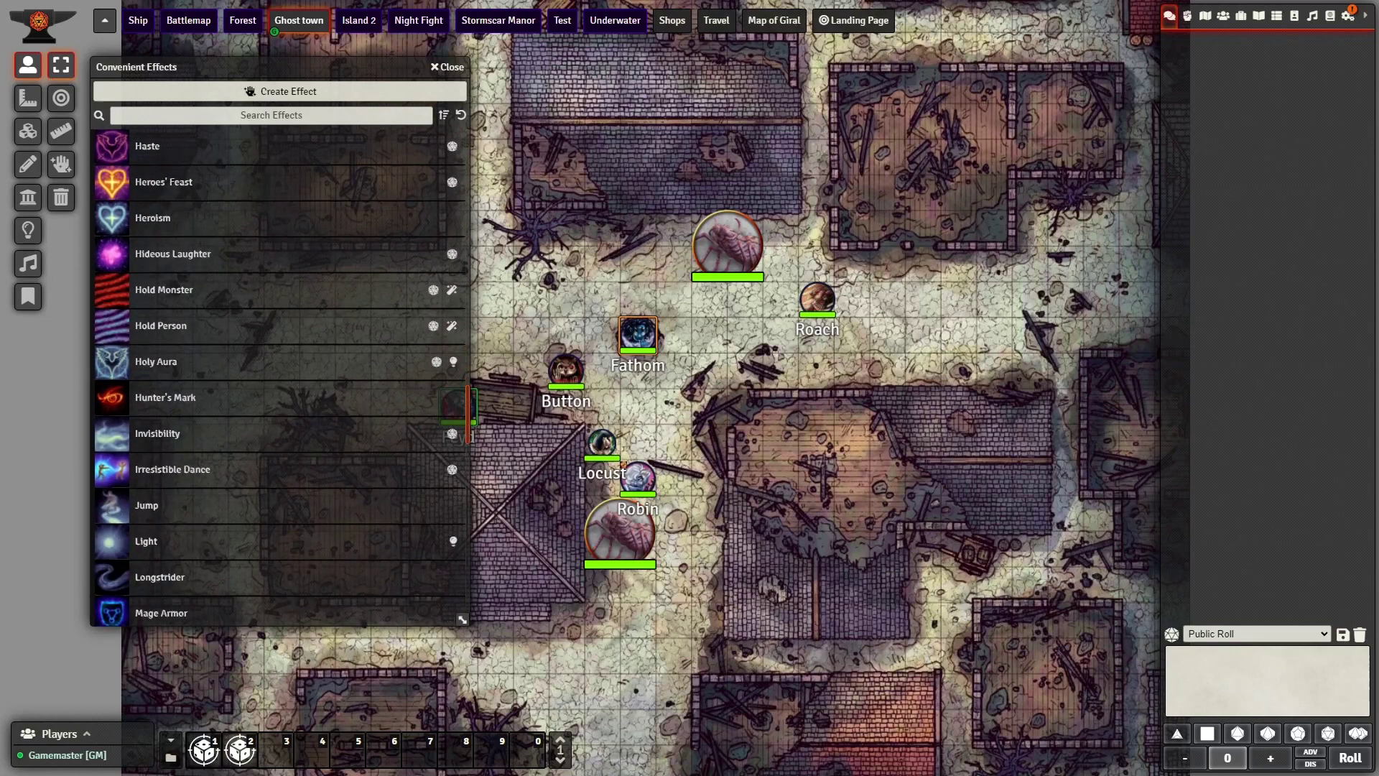
scroll(280, 374, down, 10)
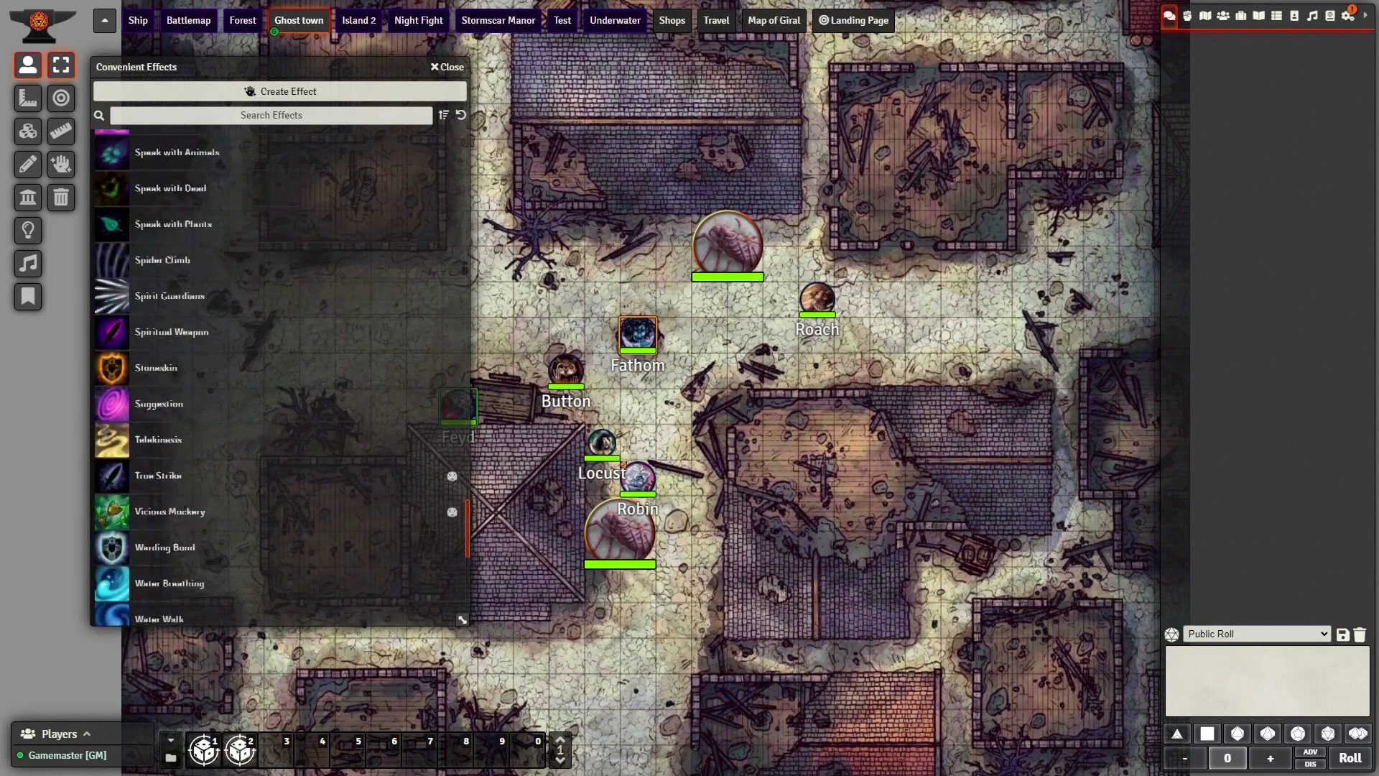
scroll(280, 373, down, 8)
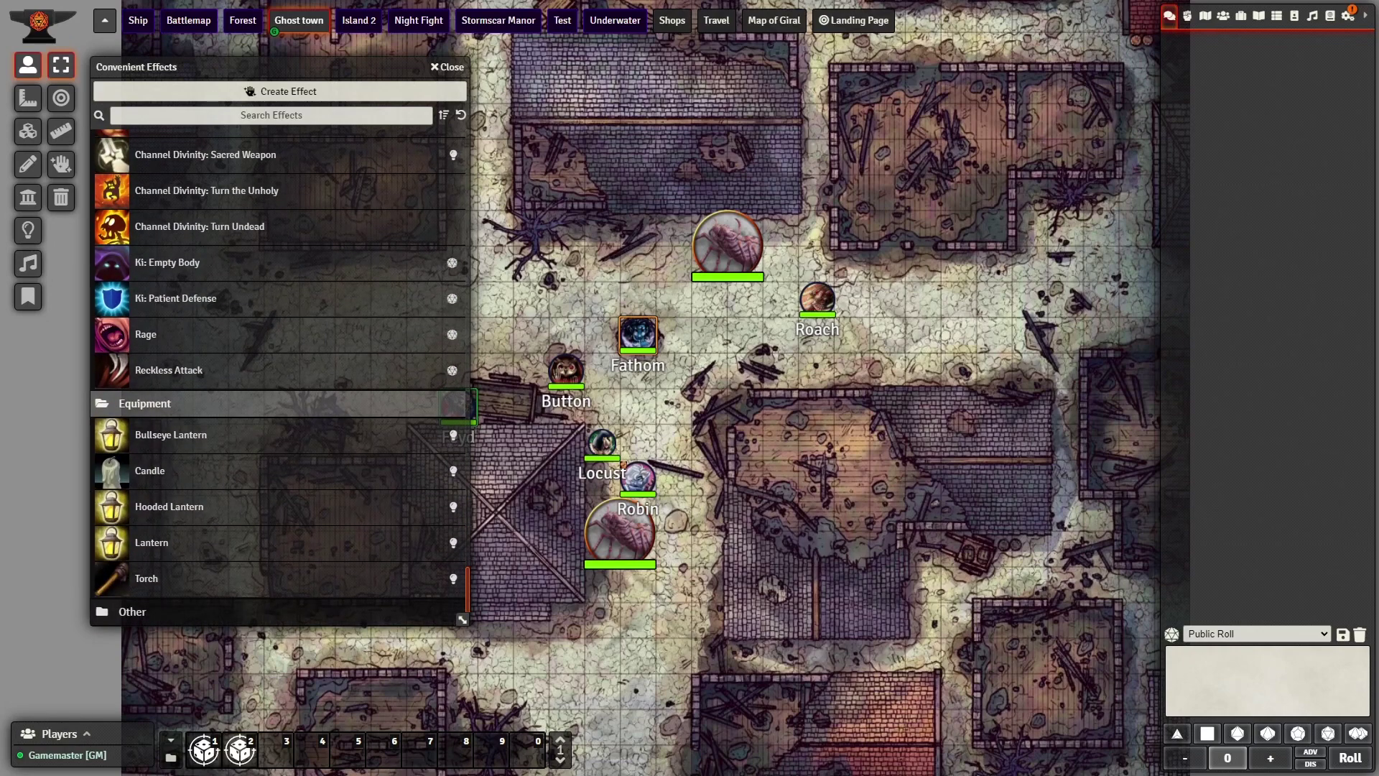
scroll(280, 373, up, 1)
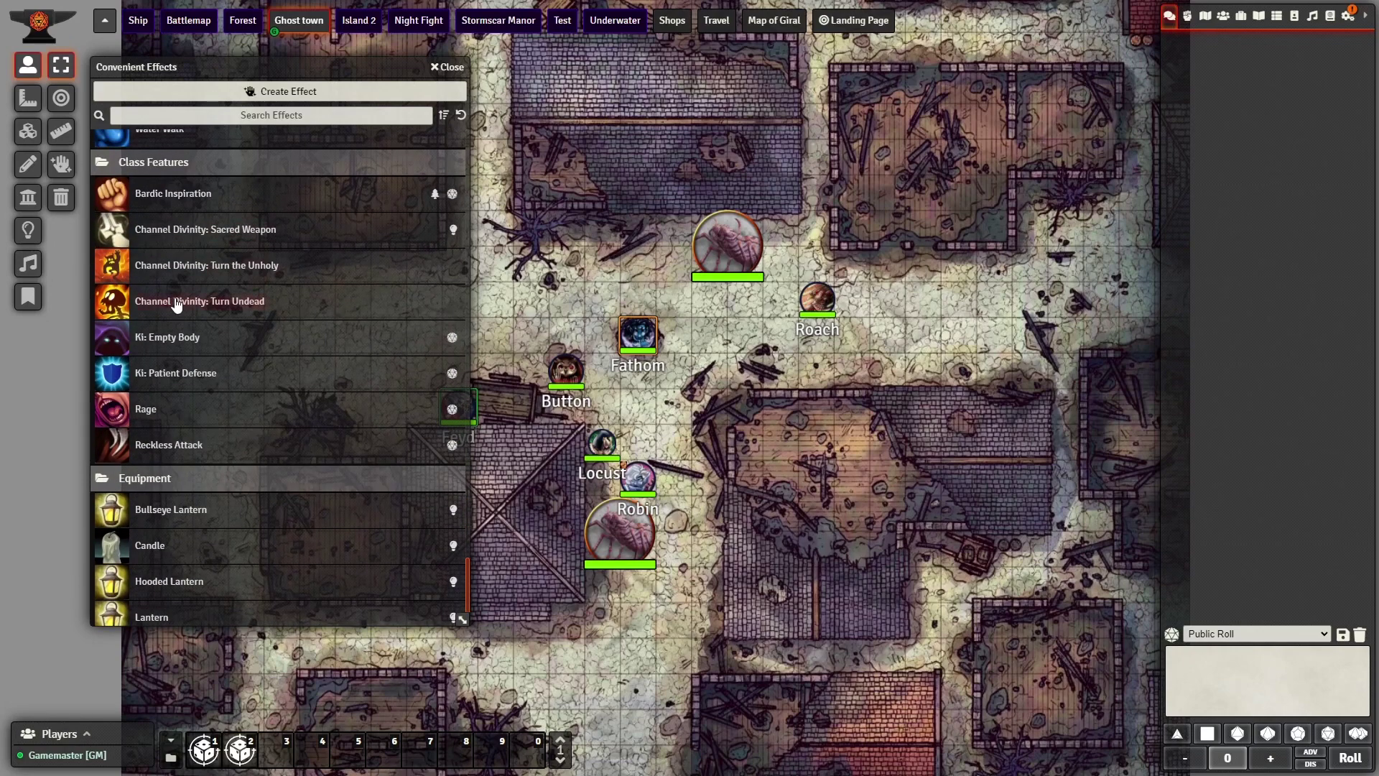
click(176, 305)
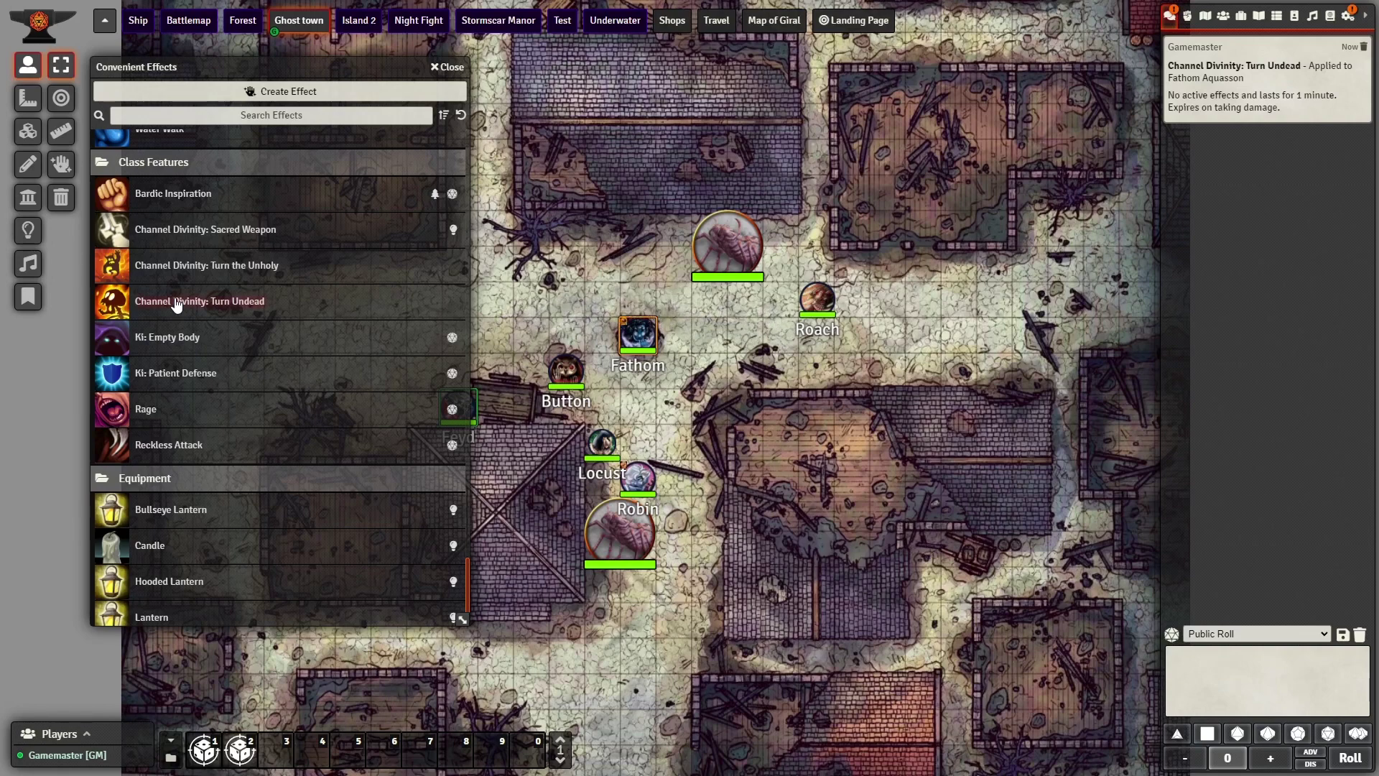
Apply the Speak with Plants effect to Fathom, and pick another spell effect from further up the list.
scroll(195, 312, up, 8)
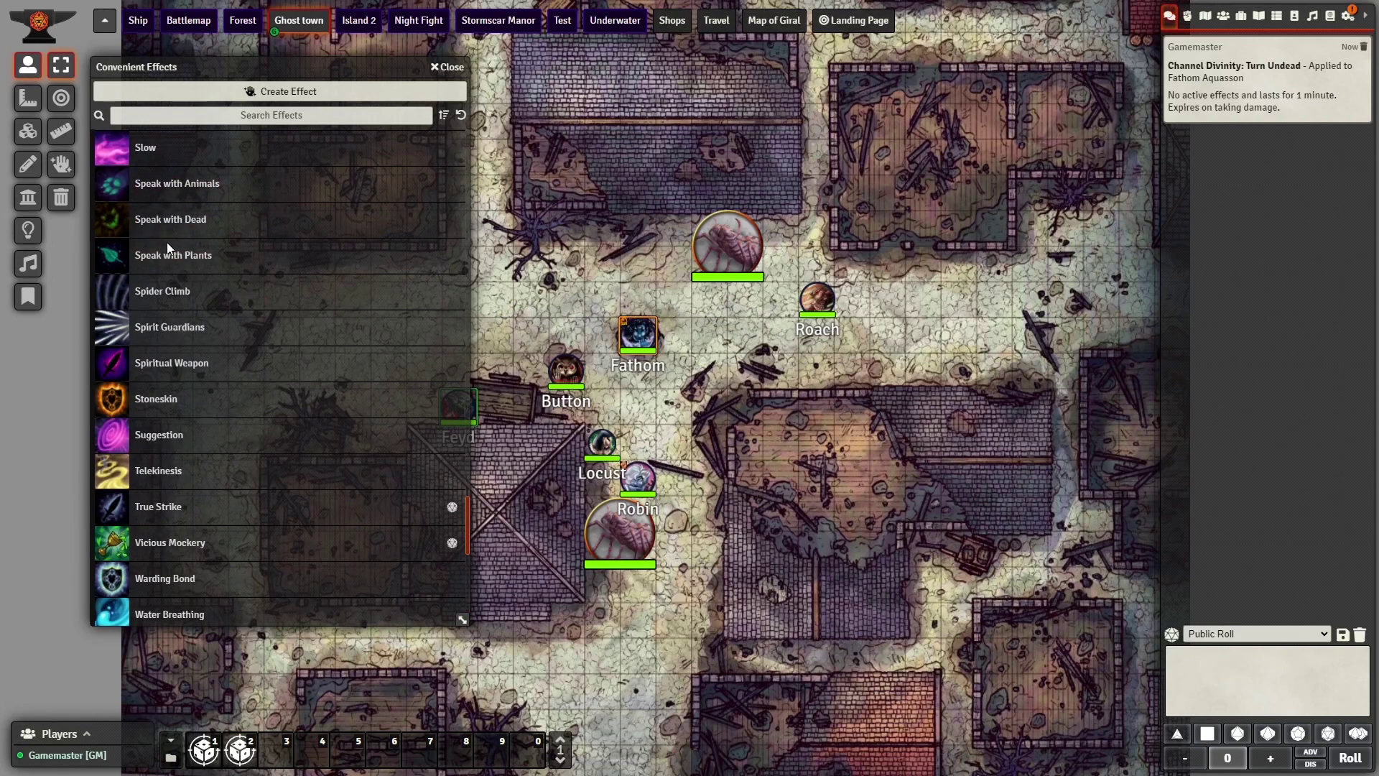
click(162, 260)
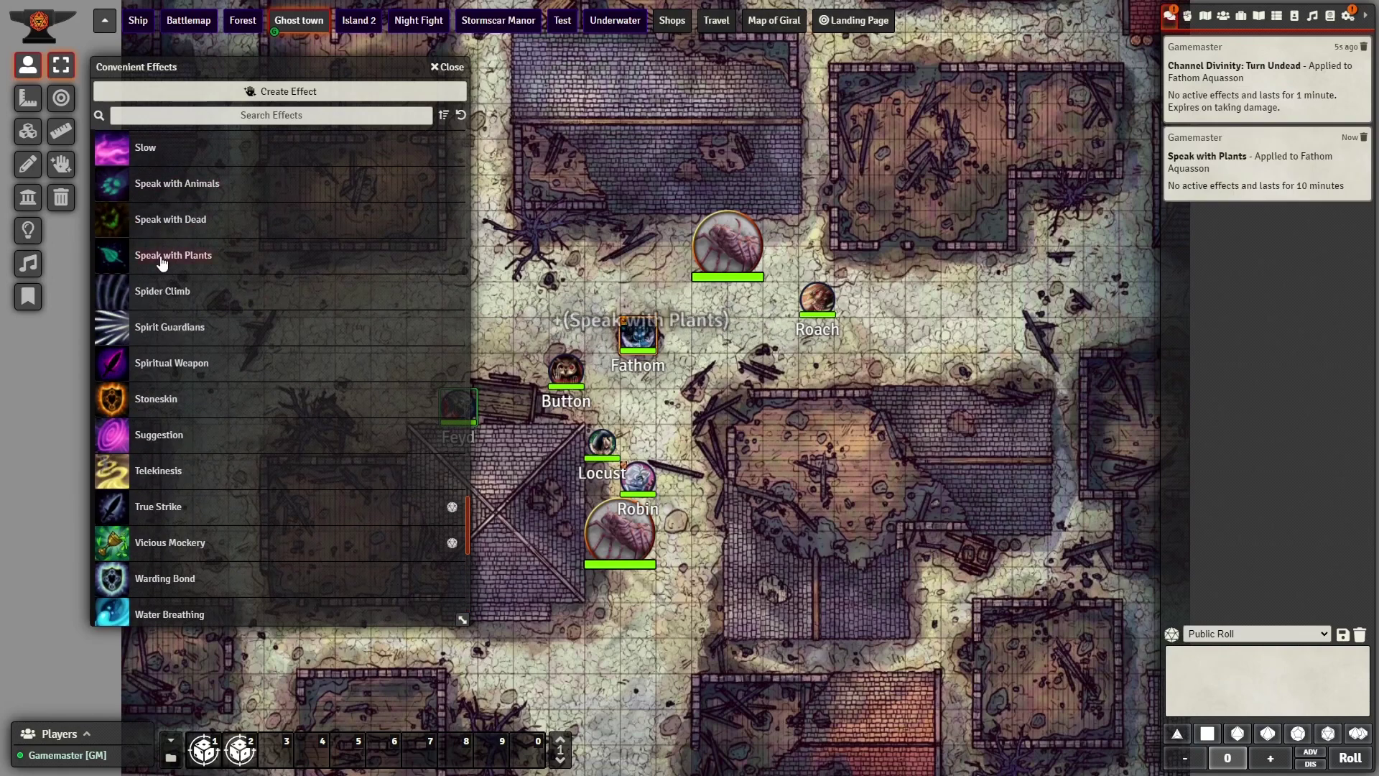
scroll(162, 269, up, 5)
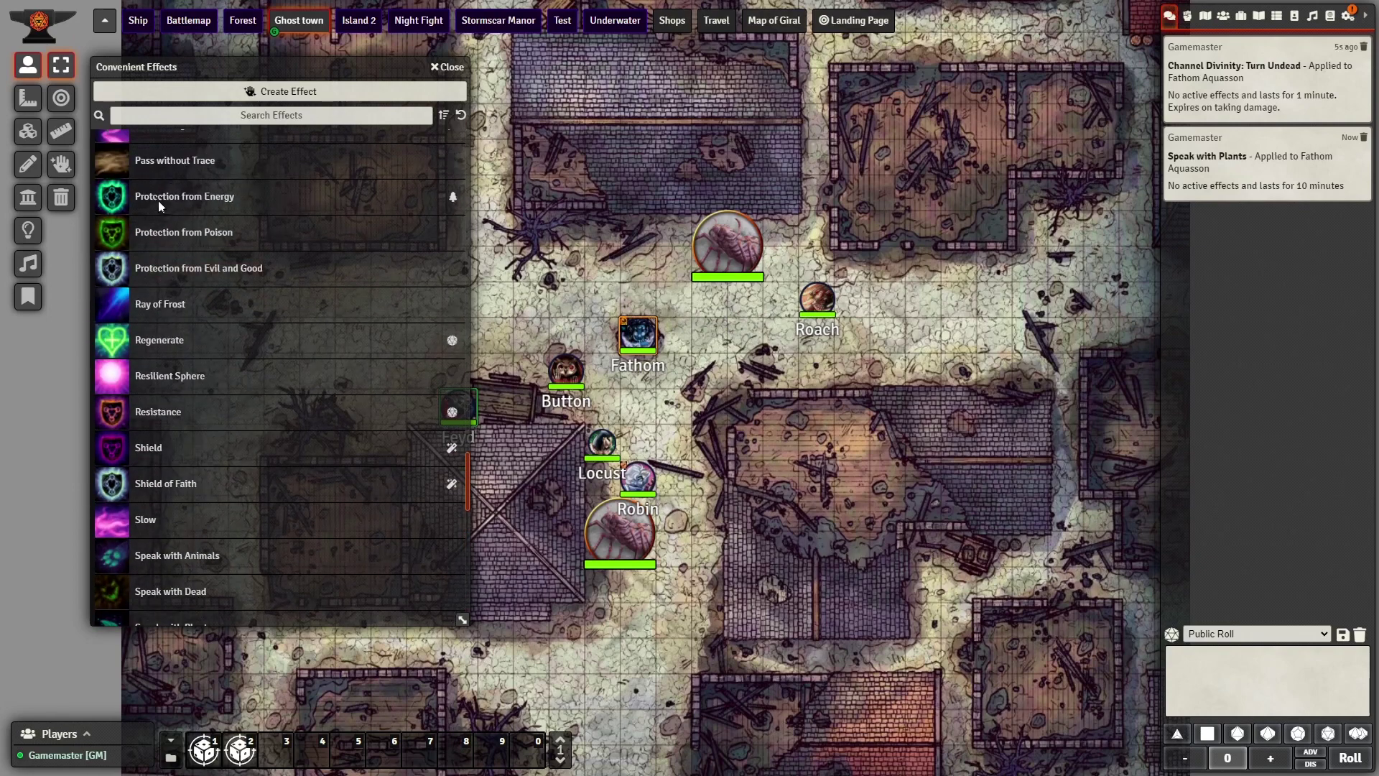
scroll(161, 169, up, 3)
click(157, 393)
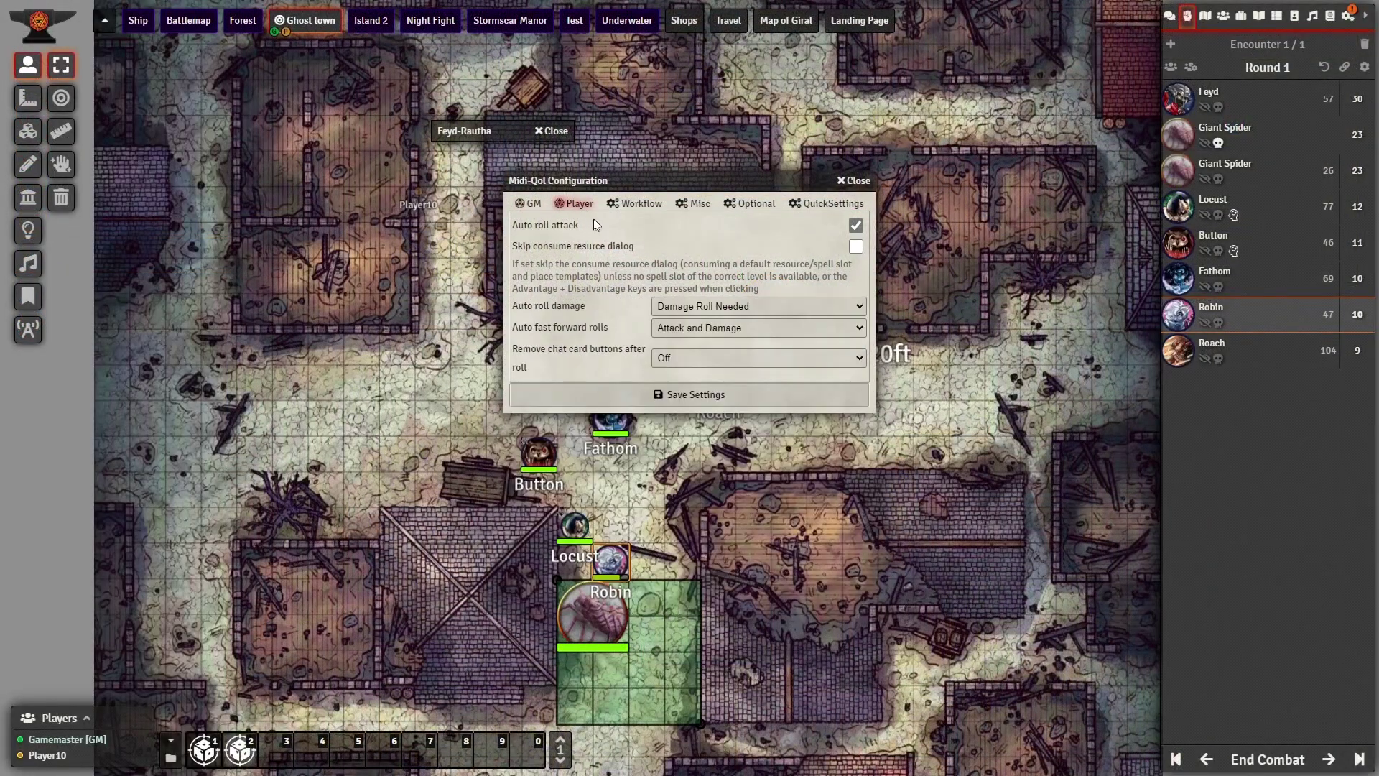
Examine the Midi-QoL workflow settings for targeting, specials, hits, saves, damage and concentration, and show the miscellaneous settings.
click(635, 204)
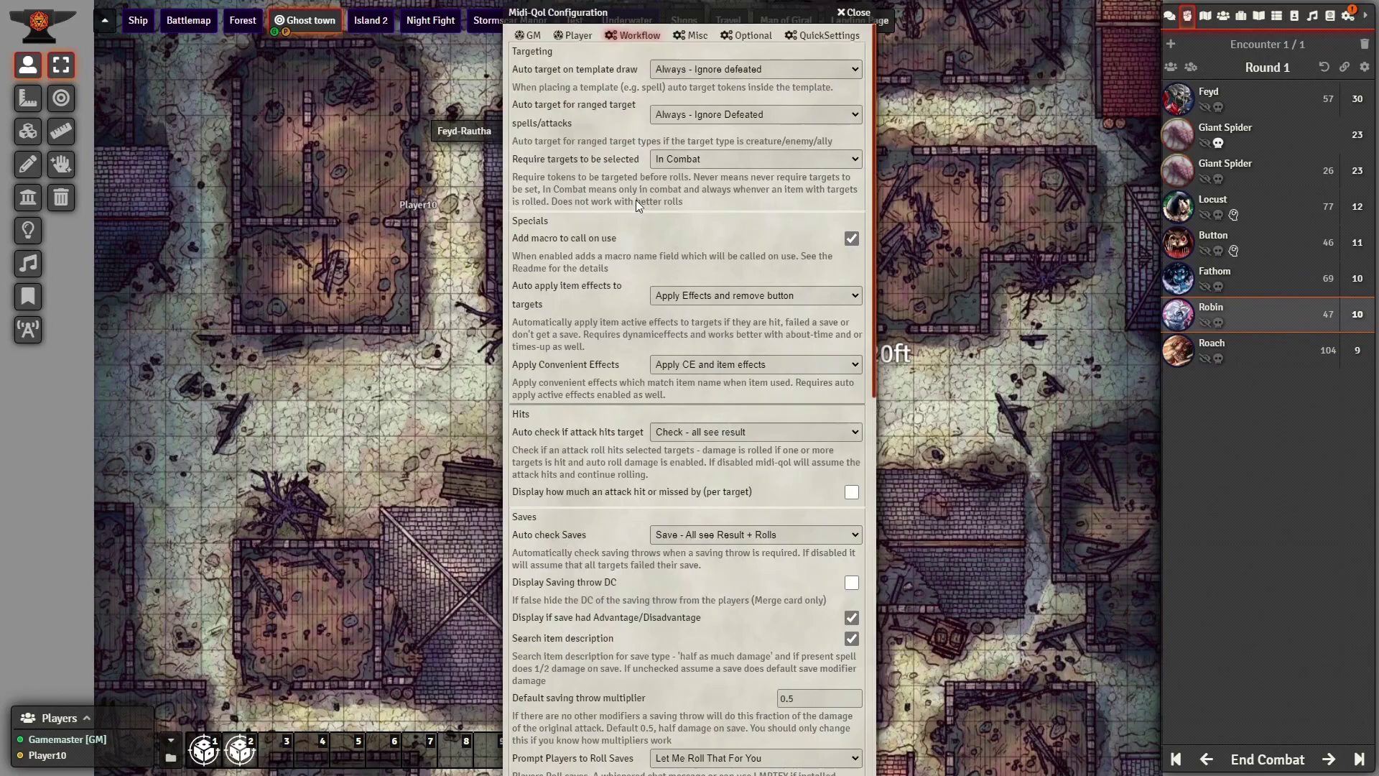
scroll(636, 199, down, 6)
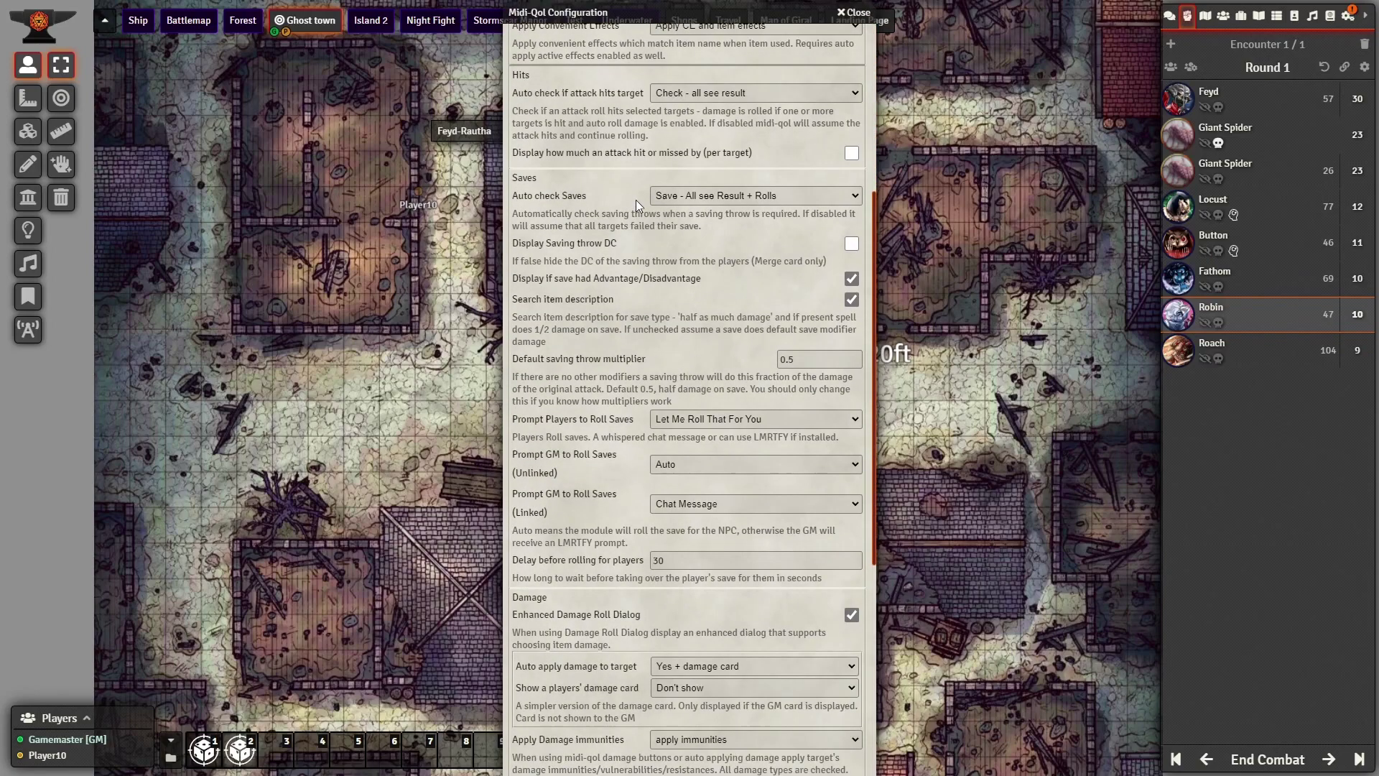
scroll(636, 200, down, 4)
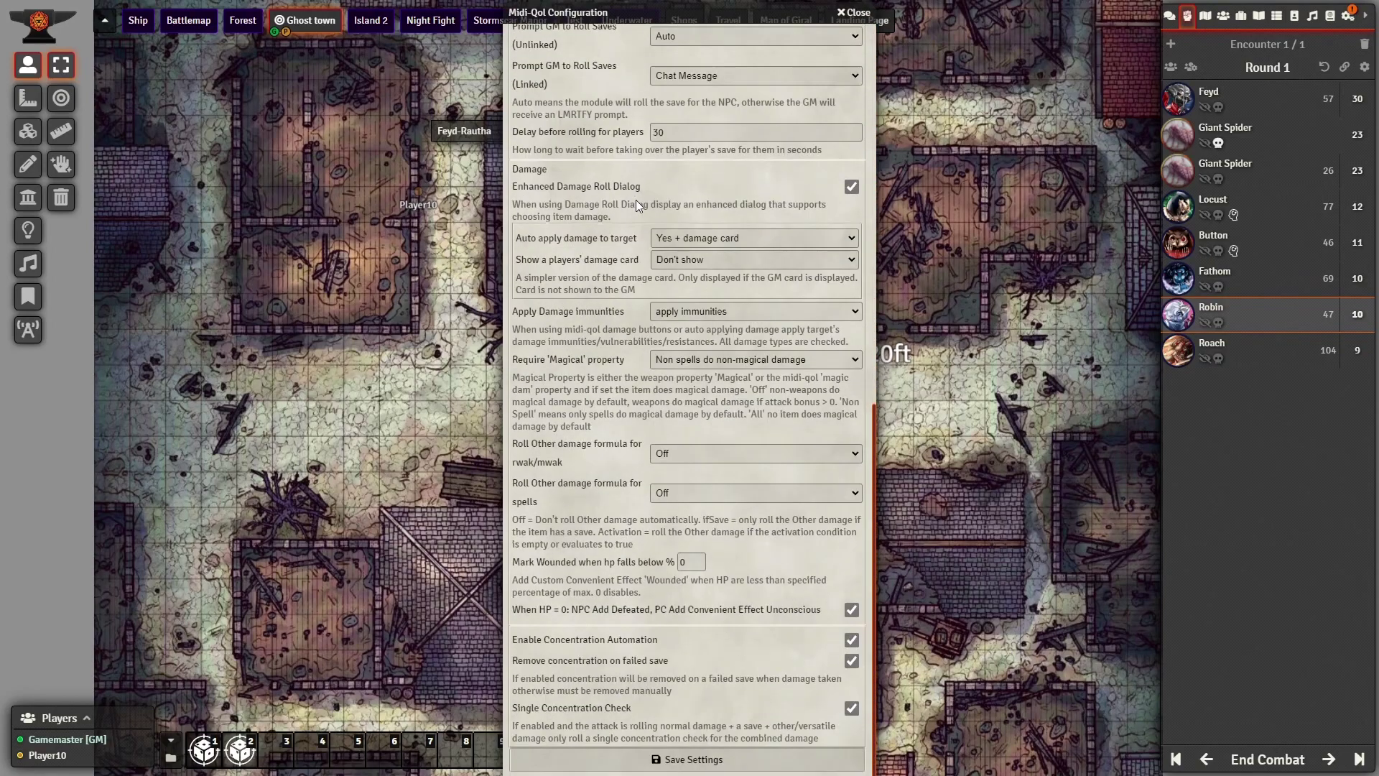
scroll(635, 199, up, 10)
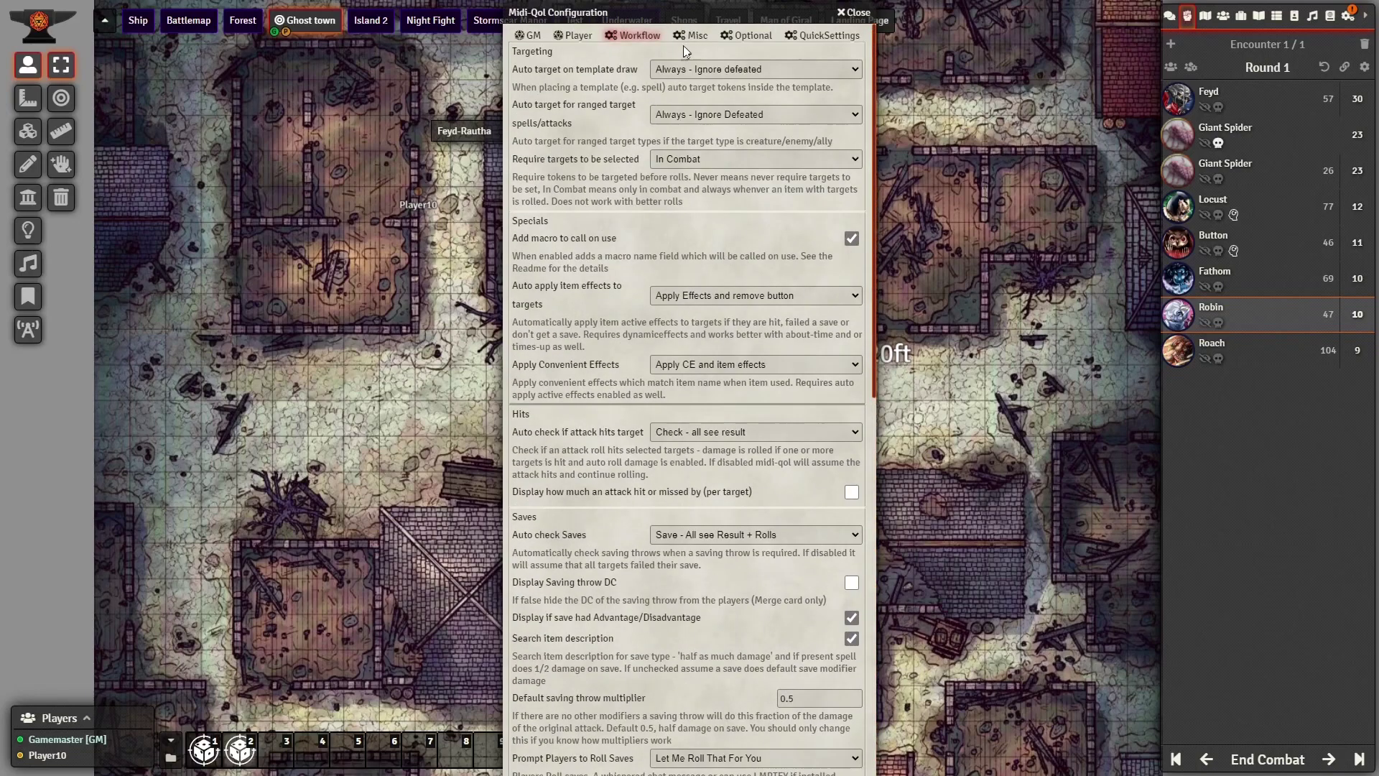
click(689, 37)
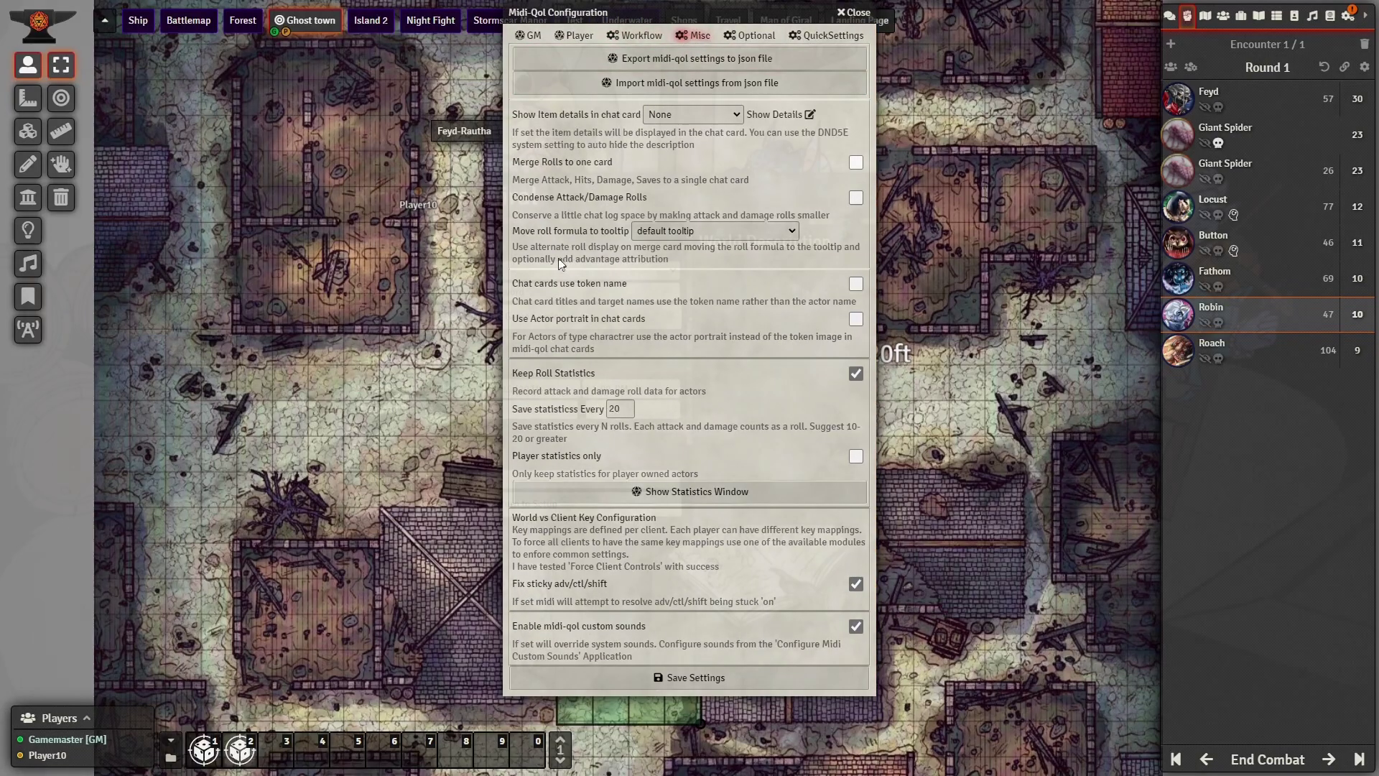